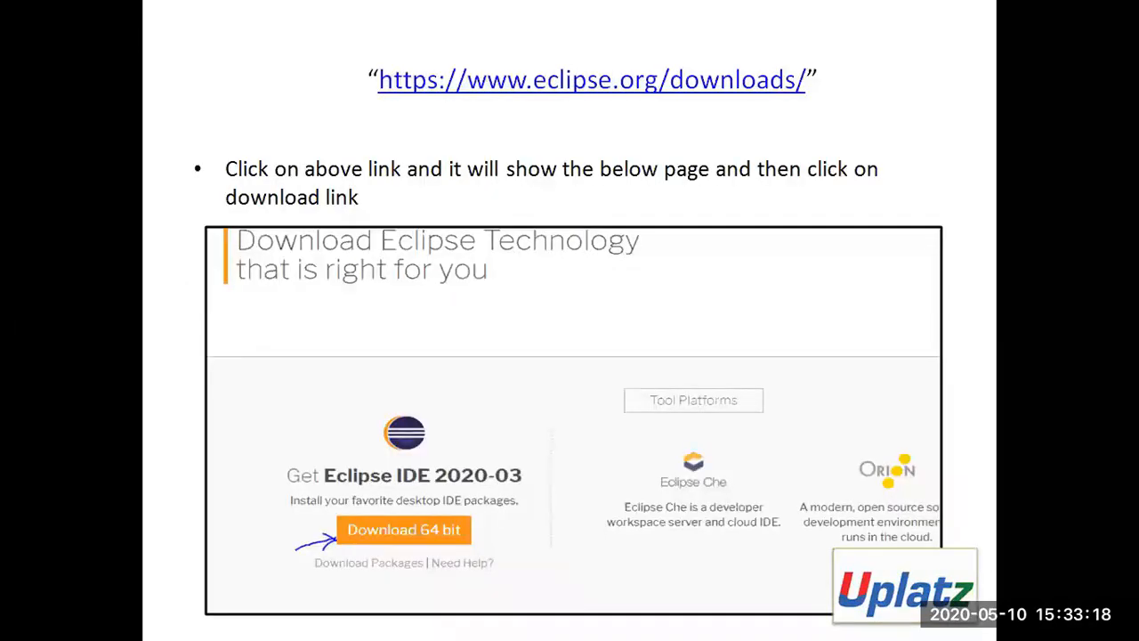
Advance through the Eclipse installation slides, end the slide show and close the presentation program, removing the unopened recovered files.
{"action": "key", "text": "Right"}
{"action": "key", "text": "Right"}
{"action": "key", "text": "Right"}
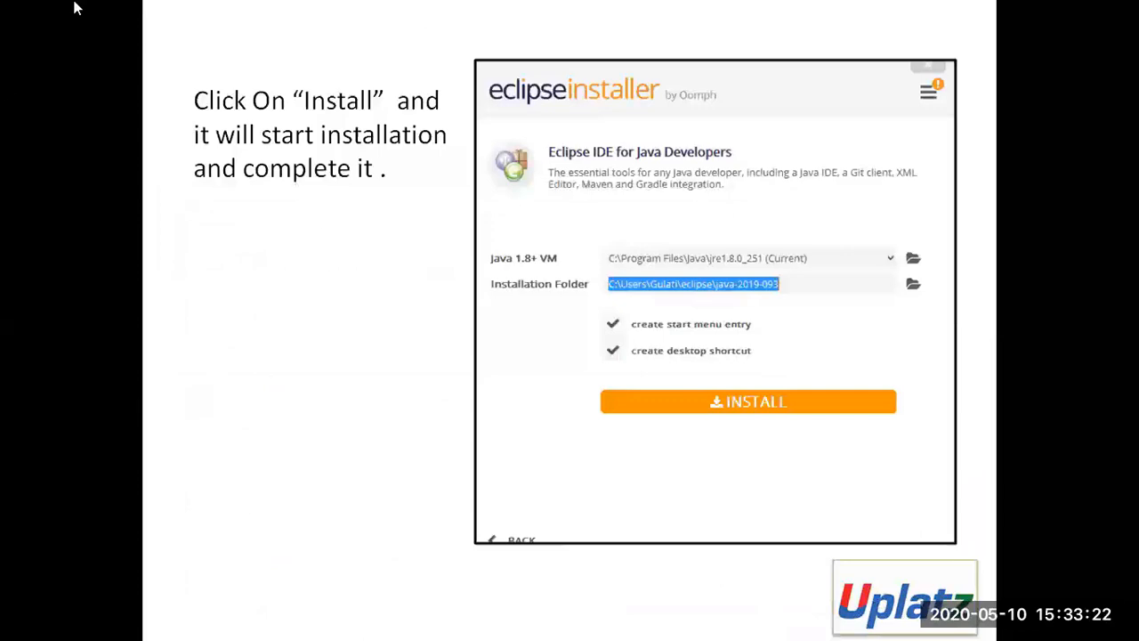
{"action": "key", "text": "Escape"}
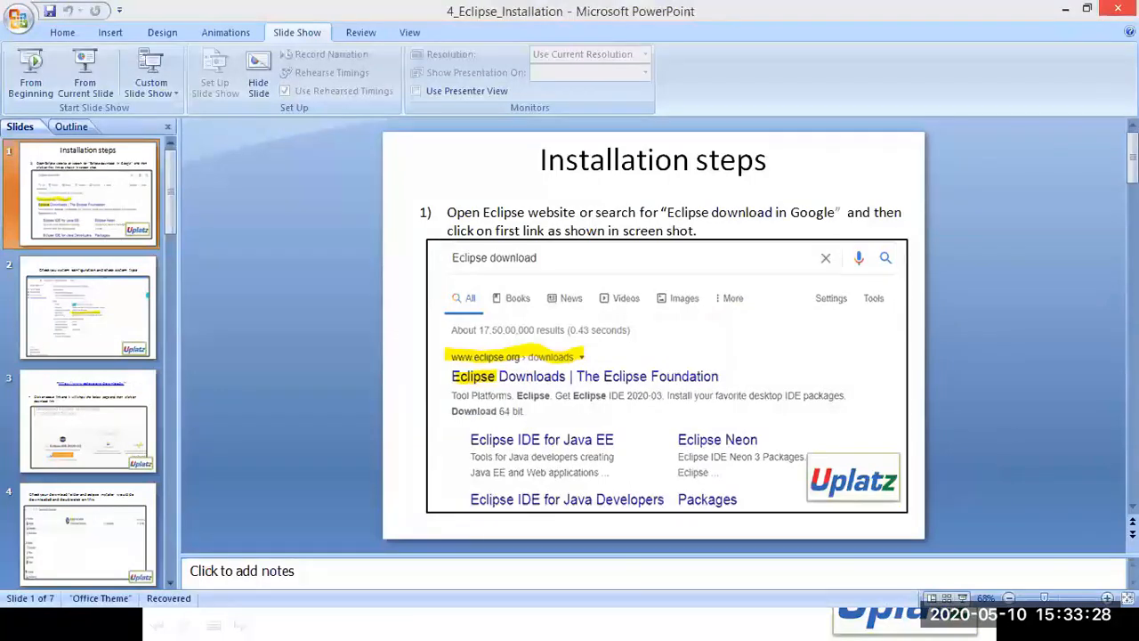
{"action": "left_click", "coordinate": [1118, 8]}
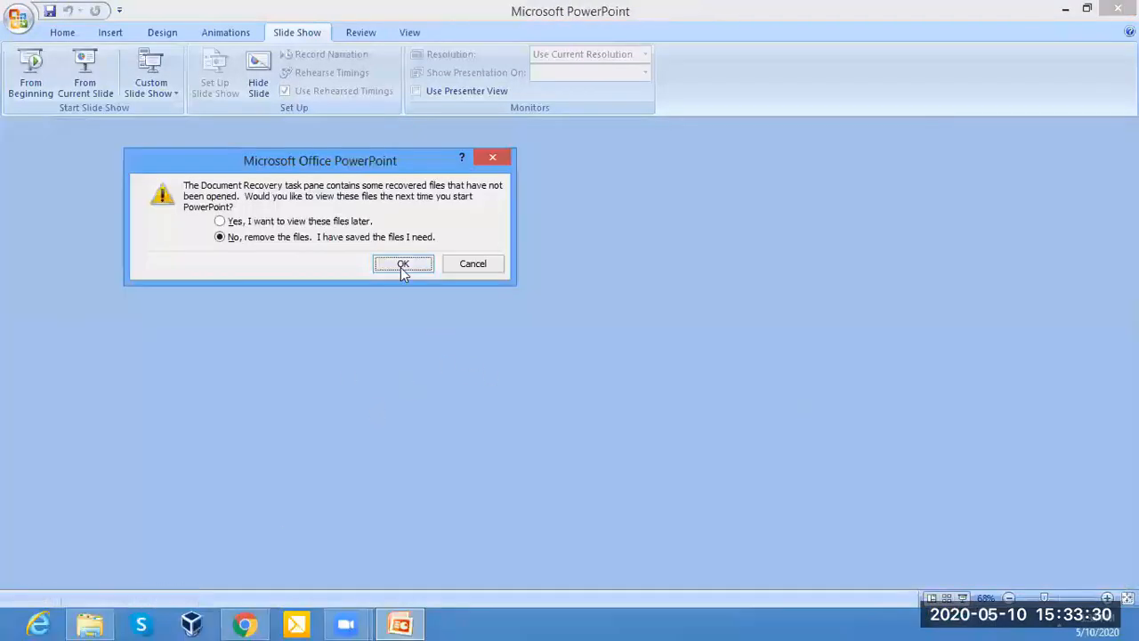
{"action": "left_click", "coordinate": [404, 265]}
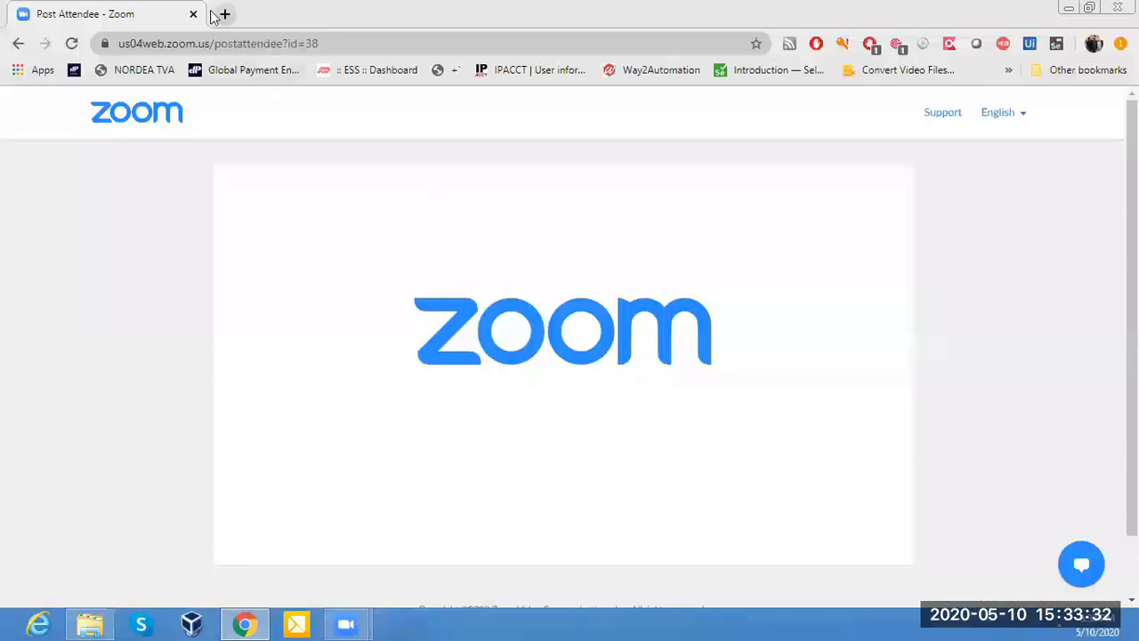
Open google.com in a new browser tab.
{"action": "key", "text": "ctrl+t"}
{"action": "type", "text": "goo"}
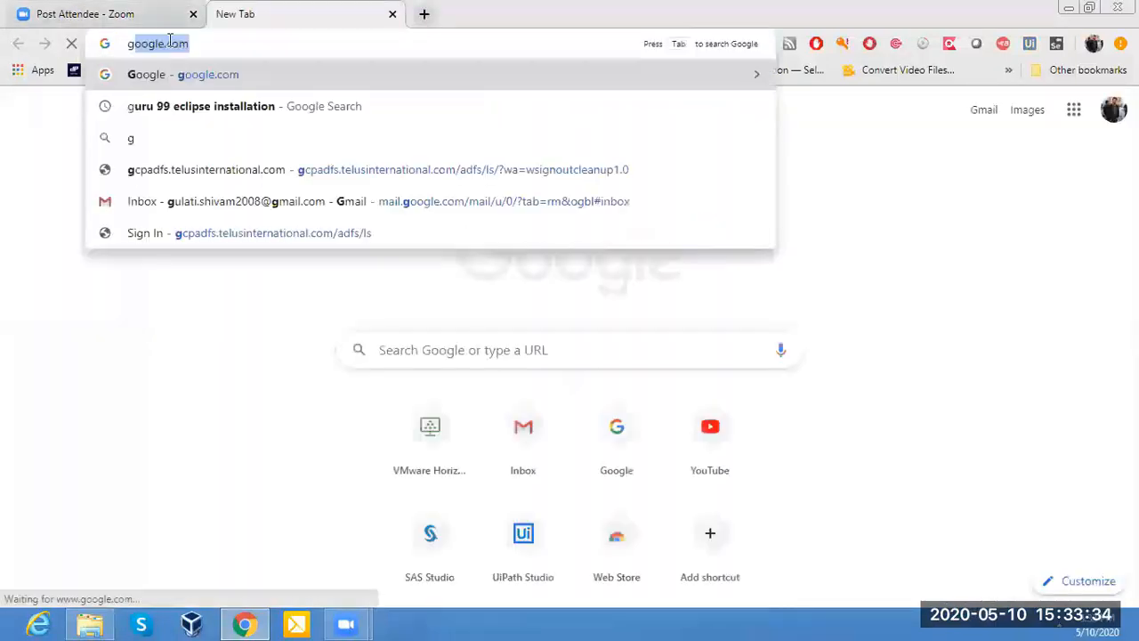
{"action": "type", "text": "gle.com"}
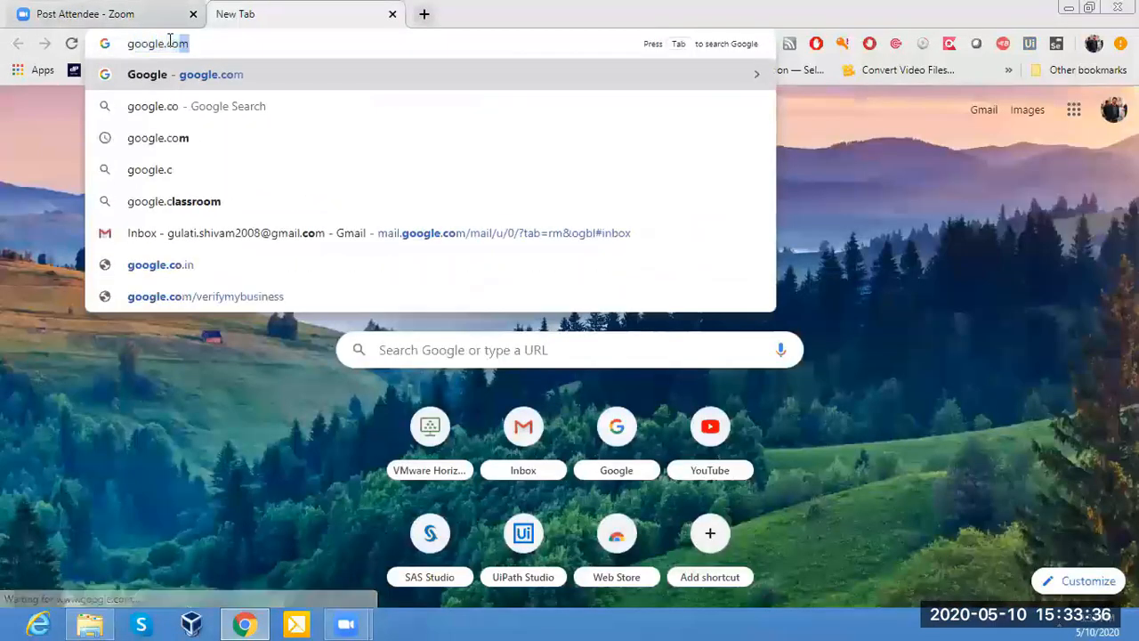
{"action": "key", "text": "Return"}
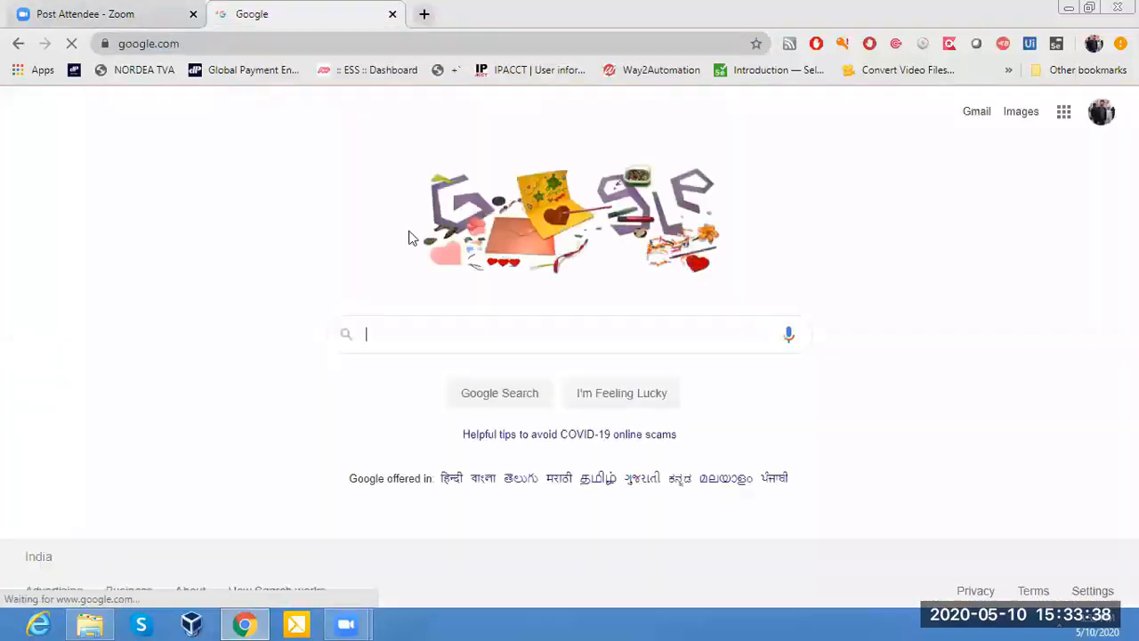
Search Google for "eclipse download", accepting the corrected spelling of the query.
{"action": "left_click", "coordinate": [396, 331]}
{"action": "type", "text": "e"}
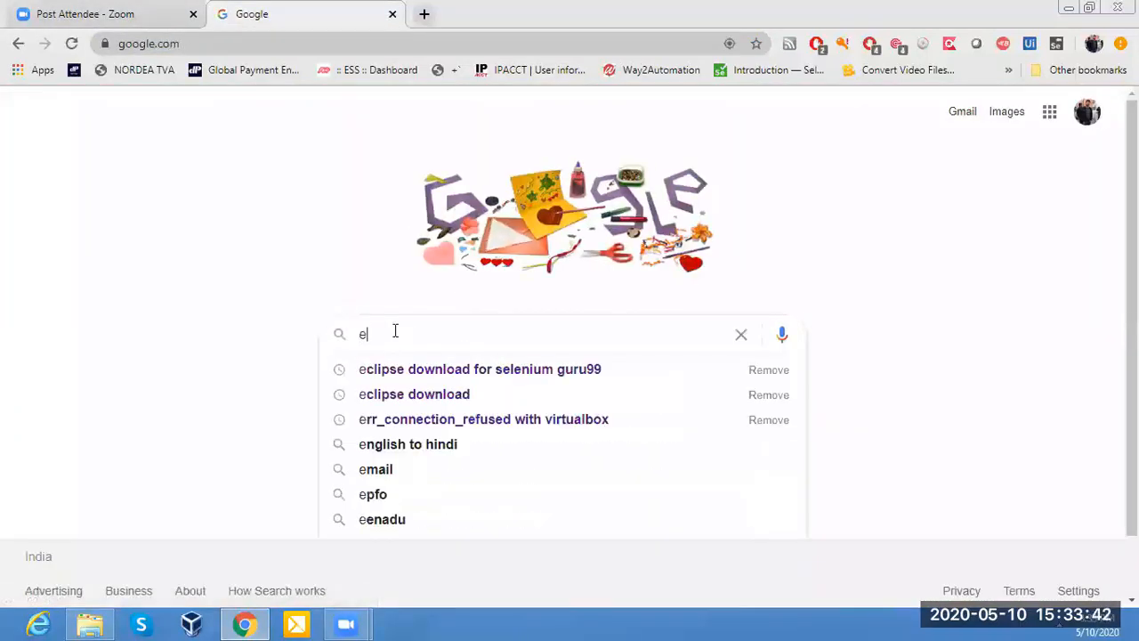
{"action": "type", "text": "cl"}
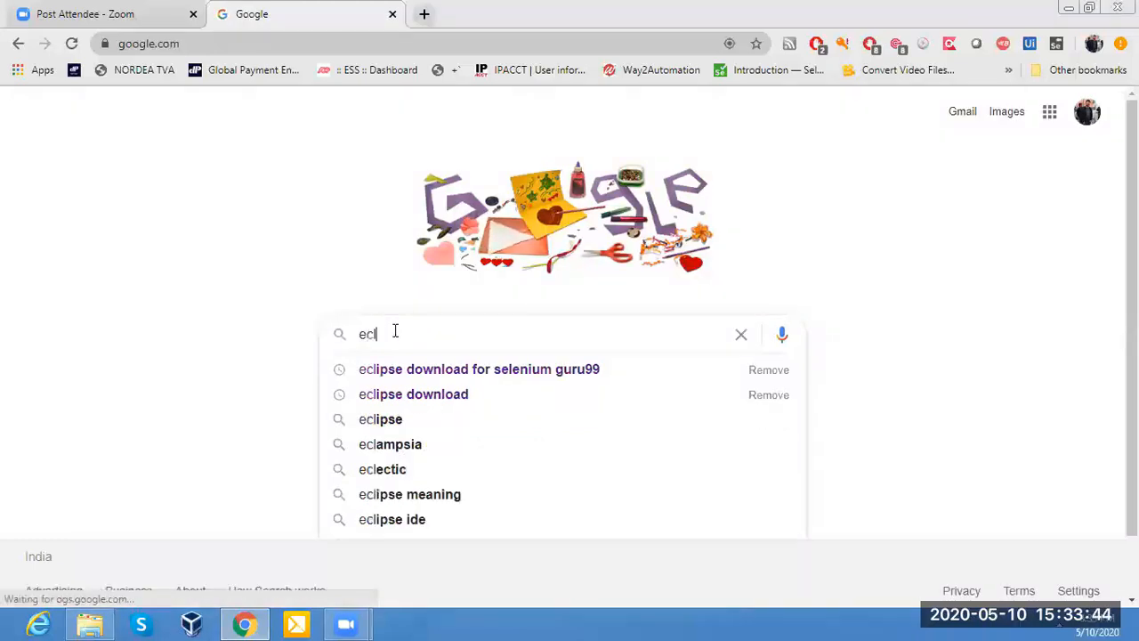
{"action": "type", "text": "ipse "}
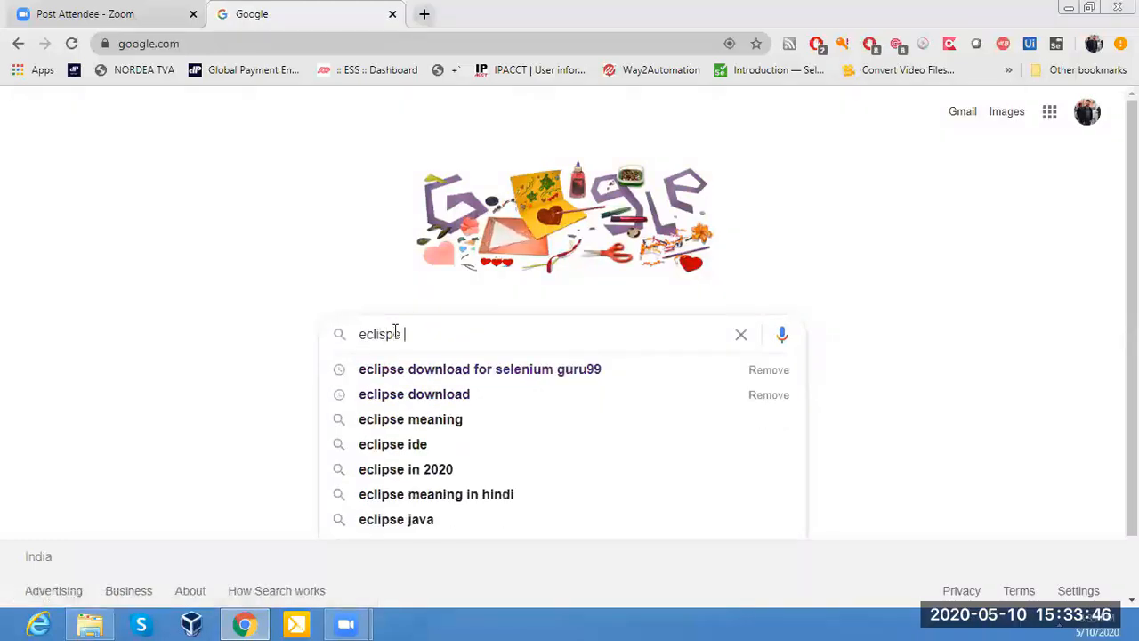
{"action": "type", "text": "download"}
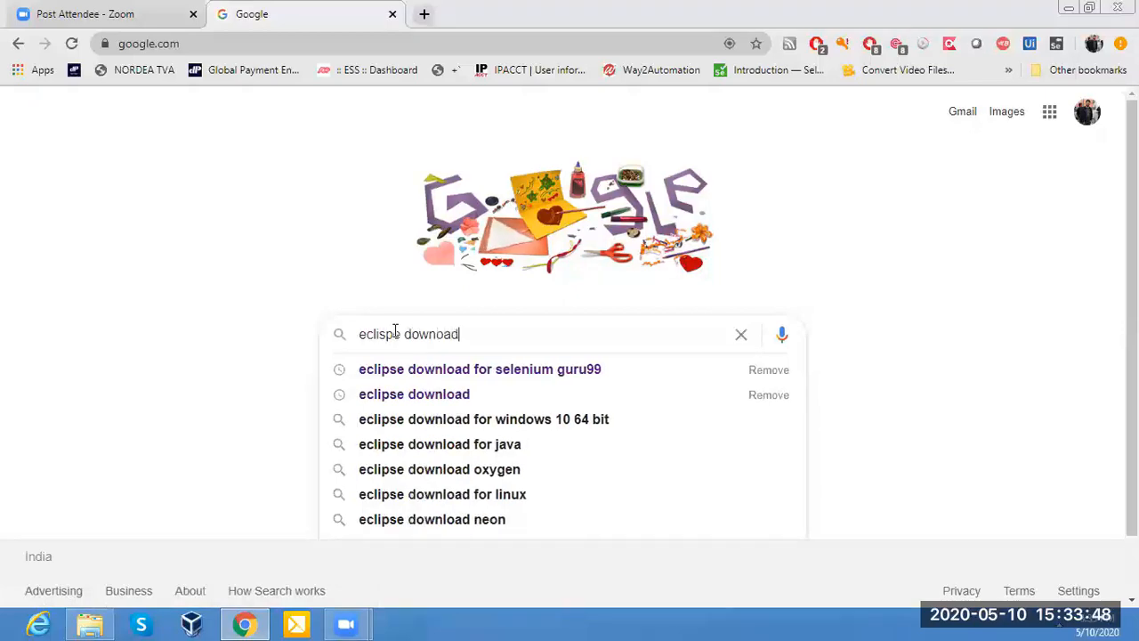
{"action": "key", "text": "BackSpace"}
{"action": "key", "text": "BackSpace"}
{"action": "key", "text": "BackSpace"}
{"action": "key", "text": "BackSpace"}
{"action": "type", "text": "load"}
{"action": "key", "text": "Return"}
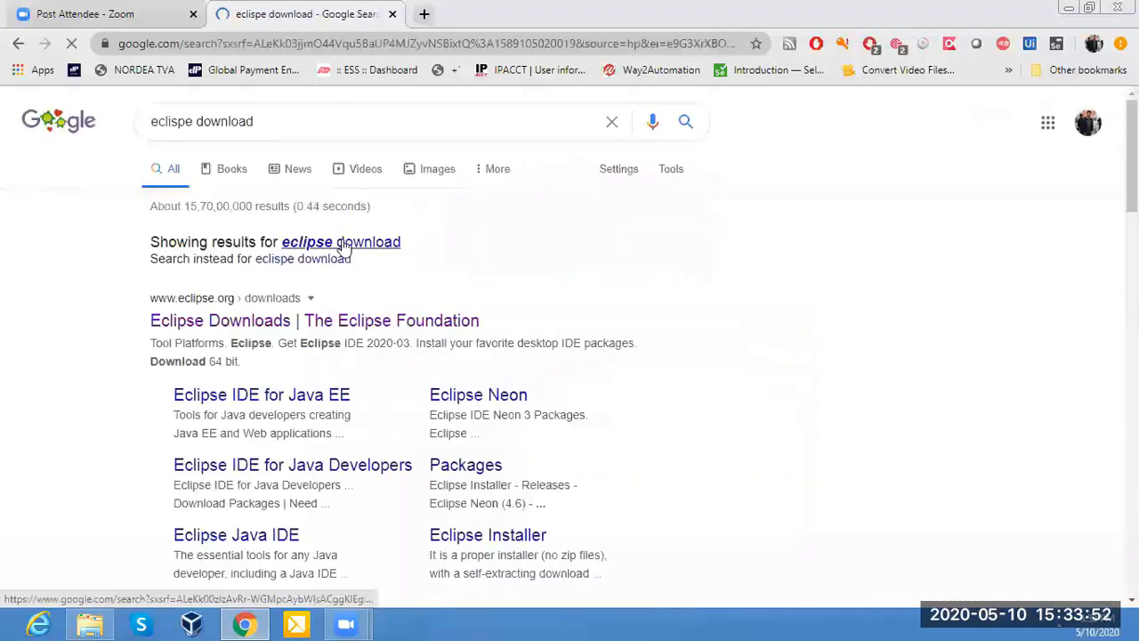
{"action": "left_click", "coordinate": [343, 243]}
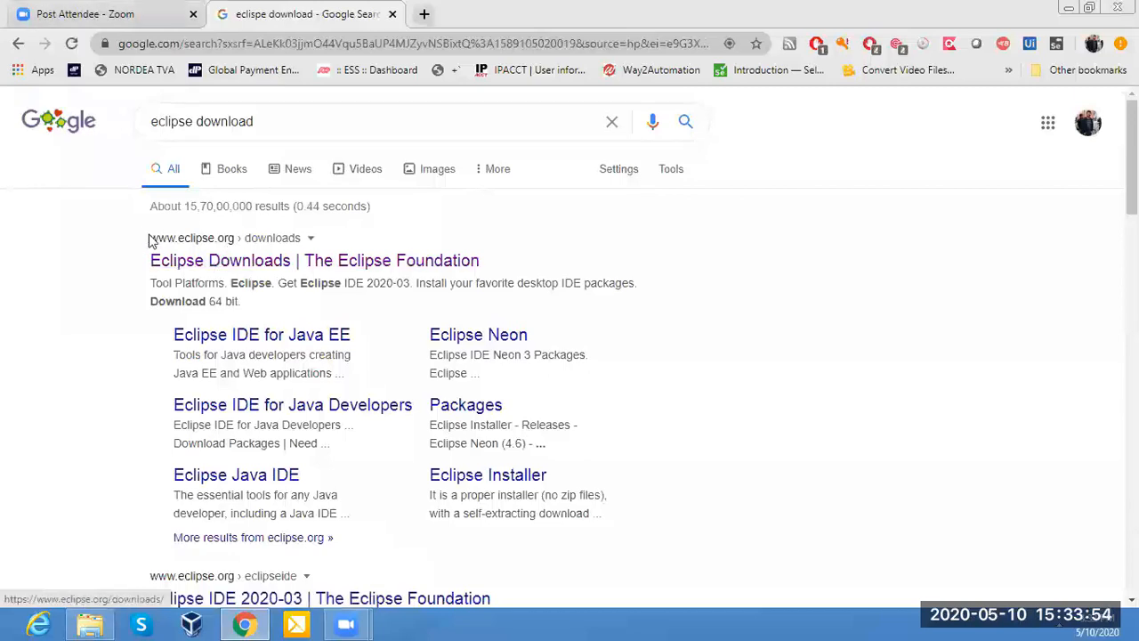
Open the Eclipse Downloads page of The Eclipse Foundation from the search results and view its Eclipse IDE 2020-03 section.
{"action": "left_click", "coordinate": [191, 264]}
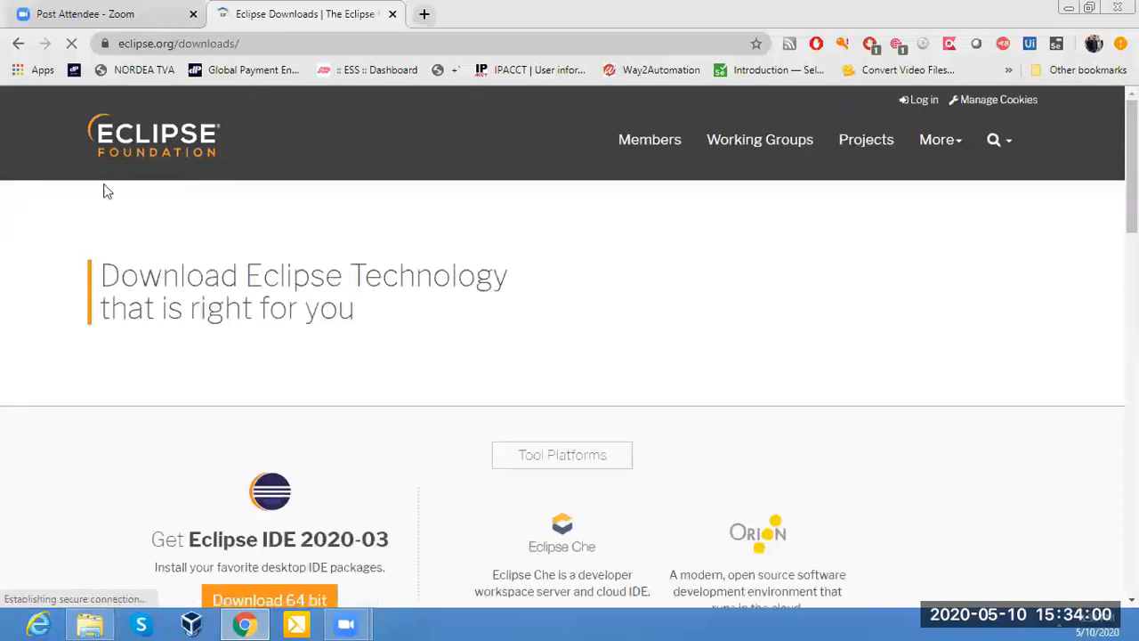
{"action": "left_click_drag", "start_coordinate": [1131, 154], "coordinate": [1131, 201]}
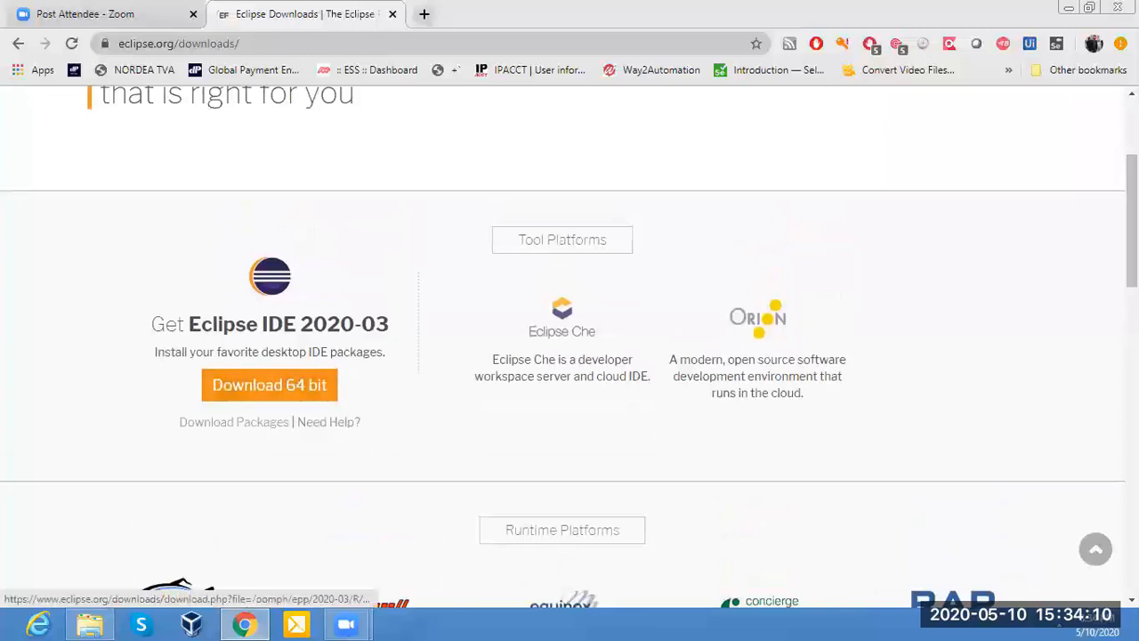
{"action": "scroll", "coordinate": [292, 110], "scroll_direction": "up", "scroll_amount": 3}
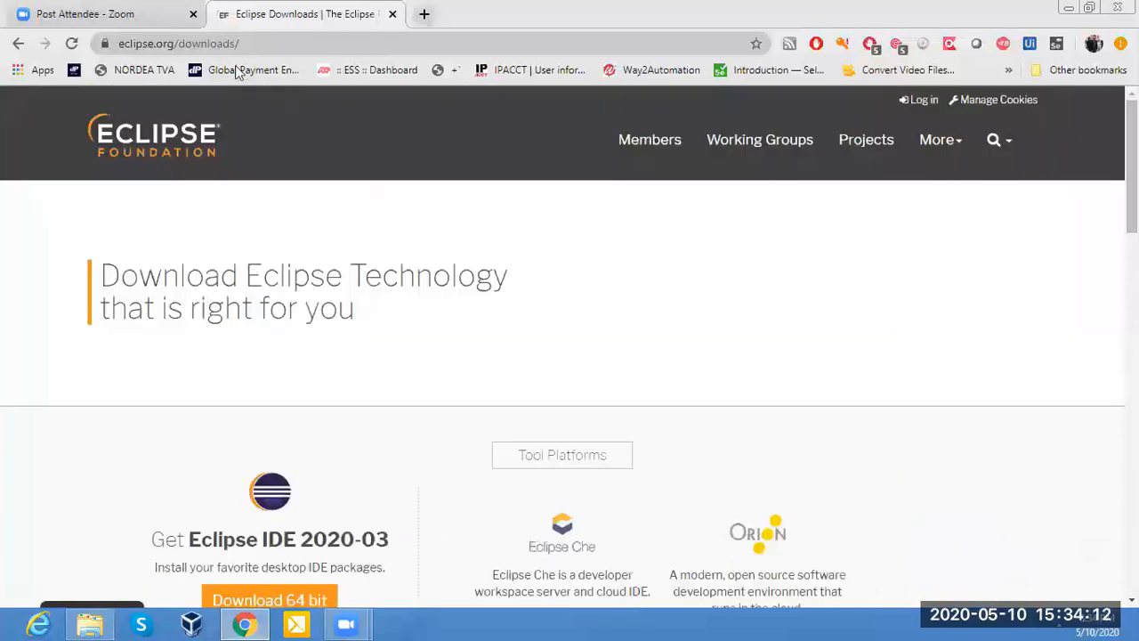
{"action": "left_click", "coordinate": [260, 40]}
{"action": "left_click", "coordinate": [73, 12]}
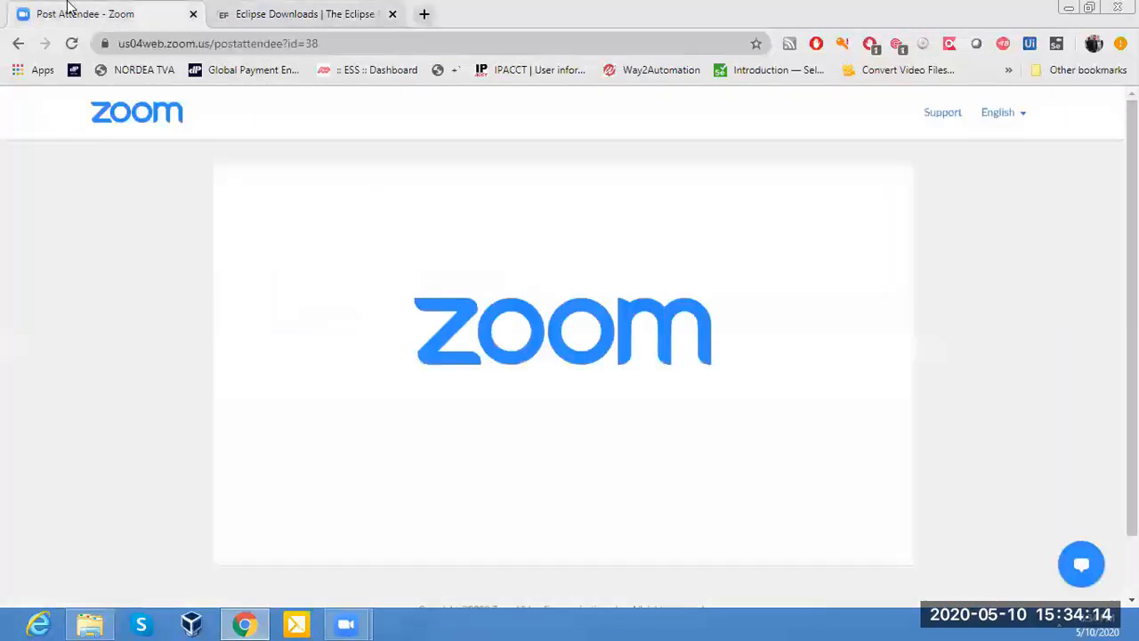
{"action": "left_click", "coordinate": [267, 14]}
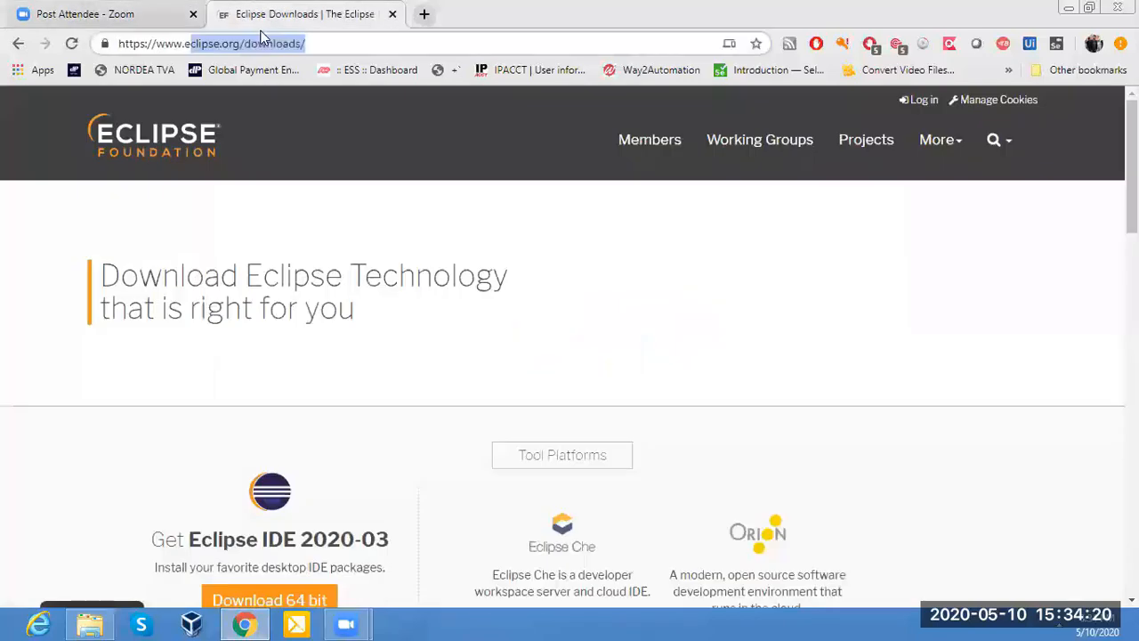
Start the 64-bit Eclipse IDE 2020-03 installer download from the suggested mirror, and cancel it while it is running.
{"action": "scroll", "coordinate": [303, 415], "scroll_direction": "down", "scroll_amount": 3}
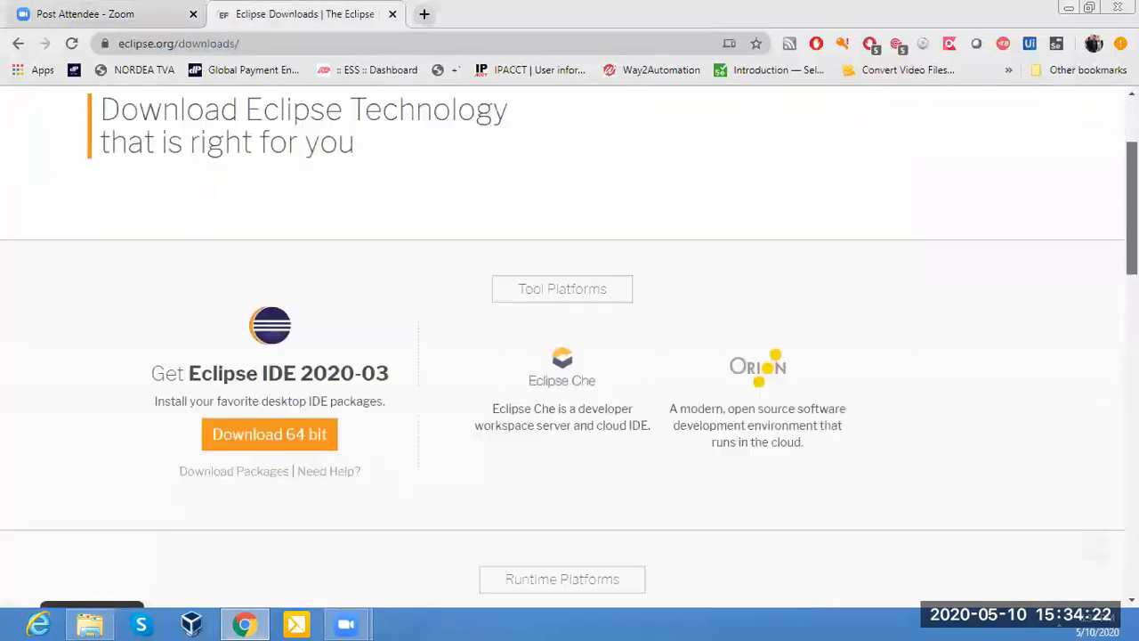
{"action": "left_click", "coordinate": [268, 339]}
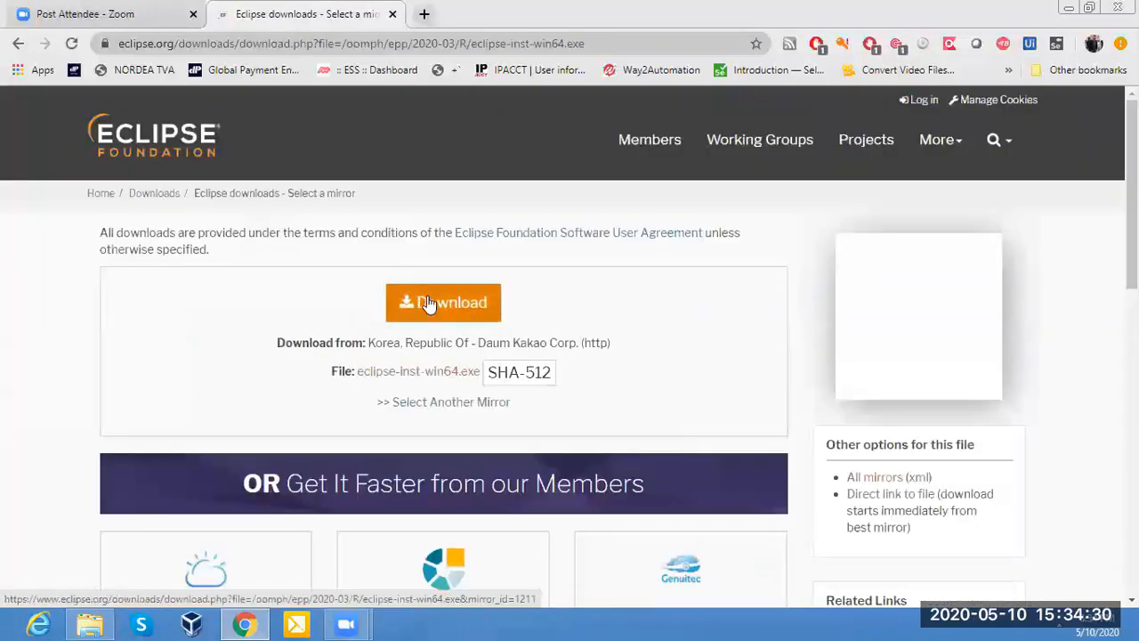
{"action": "left_click", "coordinate": [430, 303]}
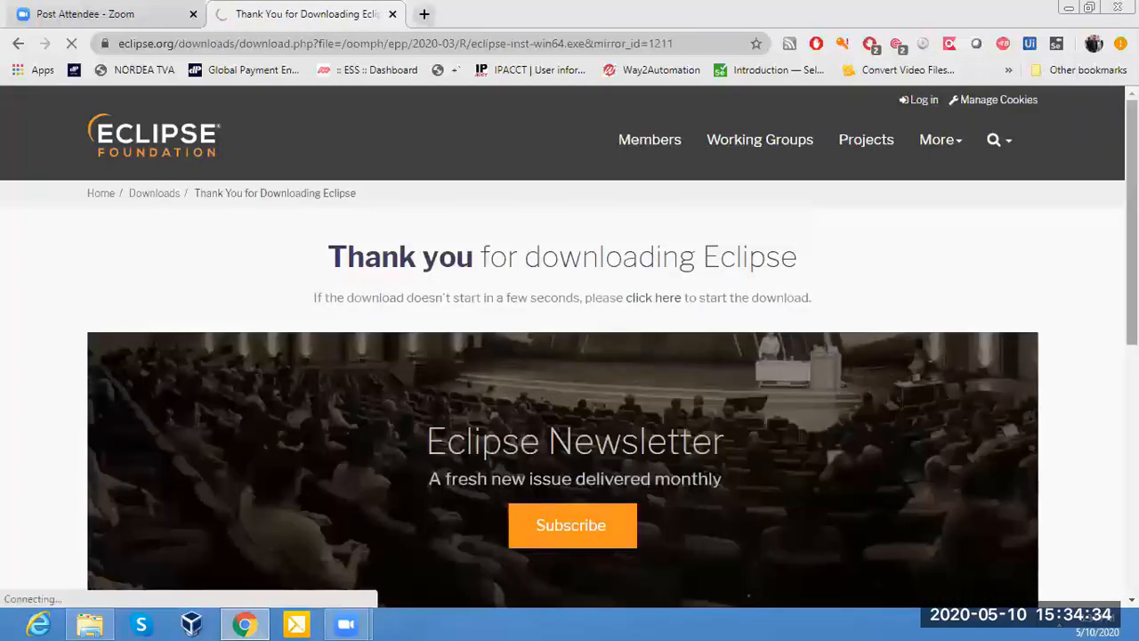
{"action": "scroll", "coordinate": [747, 454], "scroll_direction": "down", "scroll_amount": 2}
{"action": "scroll", "coordinate": [747, 452], "scroll_direction": "down", "scroll_amount": 3}
{"action": "scroll", "coordinate": [747, 452], "scroll_direction": "up", "scroll_amount": 3}
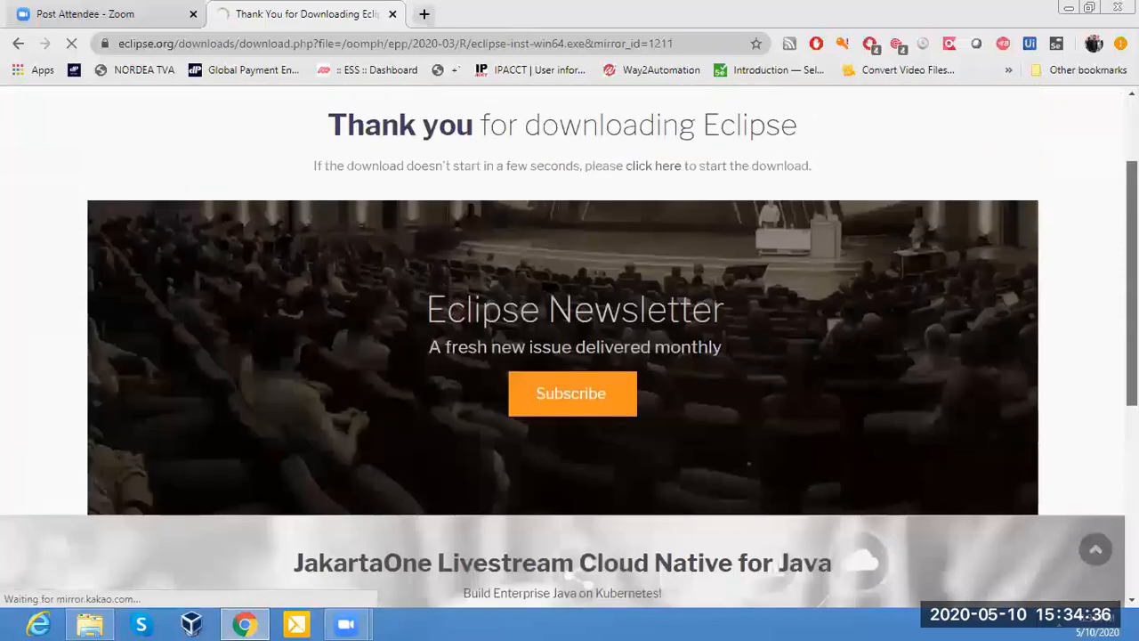
{"action": "scroll", "coordinate": [748, 452], "scroll_direction": "down", "scroll_amount": 5}
{"action": "scroll", "coordinate": [747, 452], "scroll_direction": "up", "scroll_amount": 8}
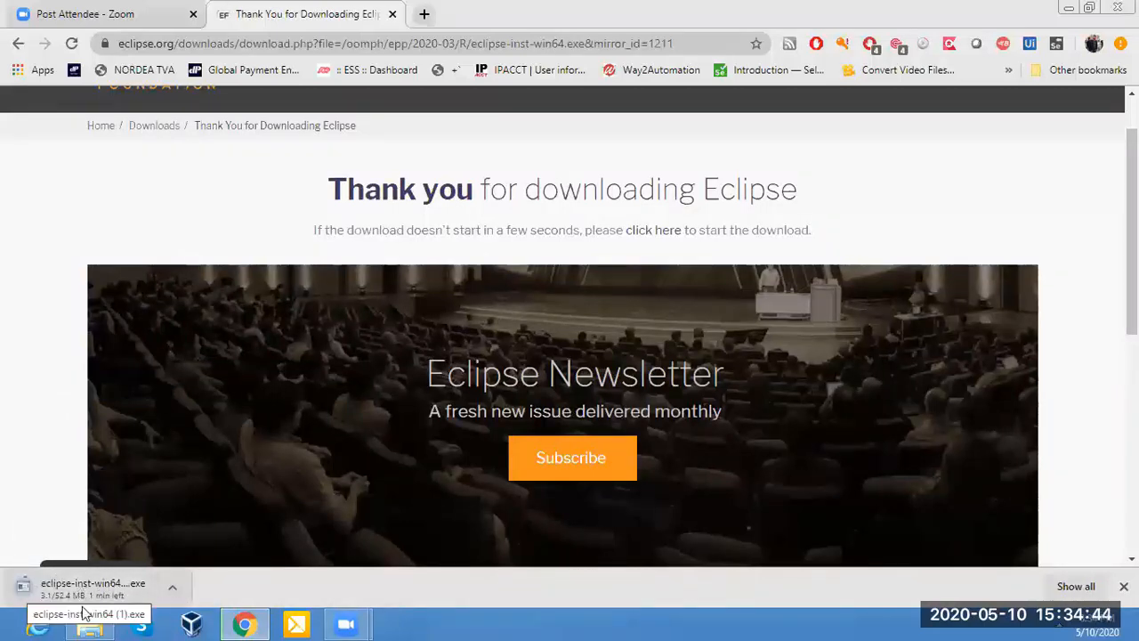
{"action": "left_click", "coordinate": [171, 589]}
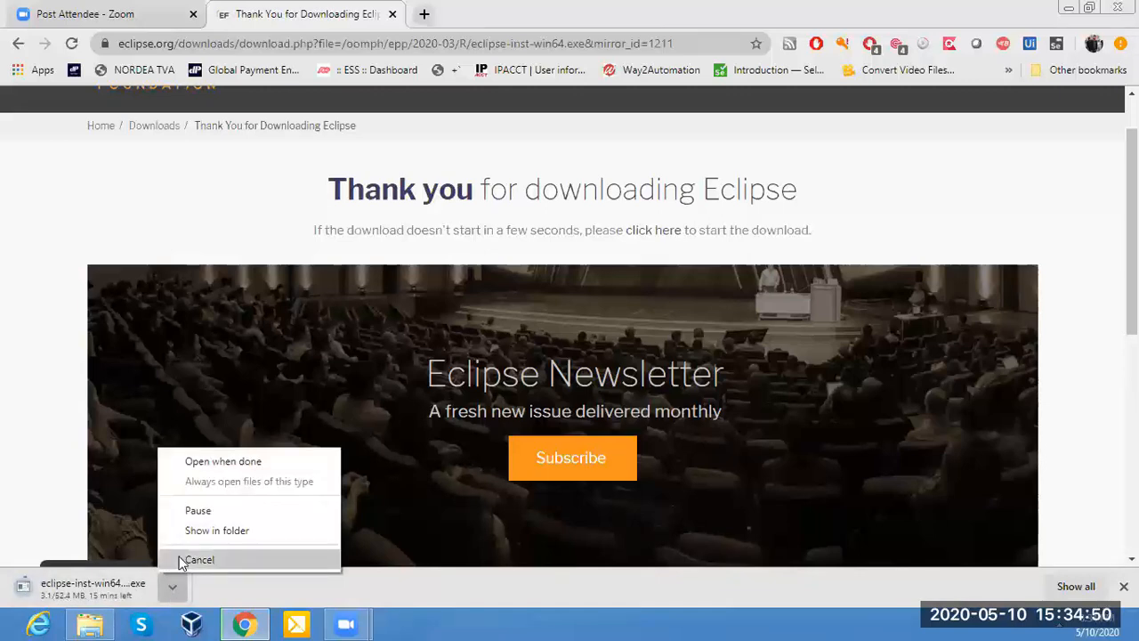
{"action": "left_click", "coordinate": [180, 562]}
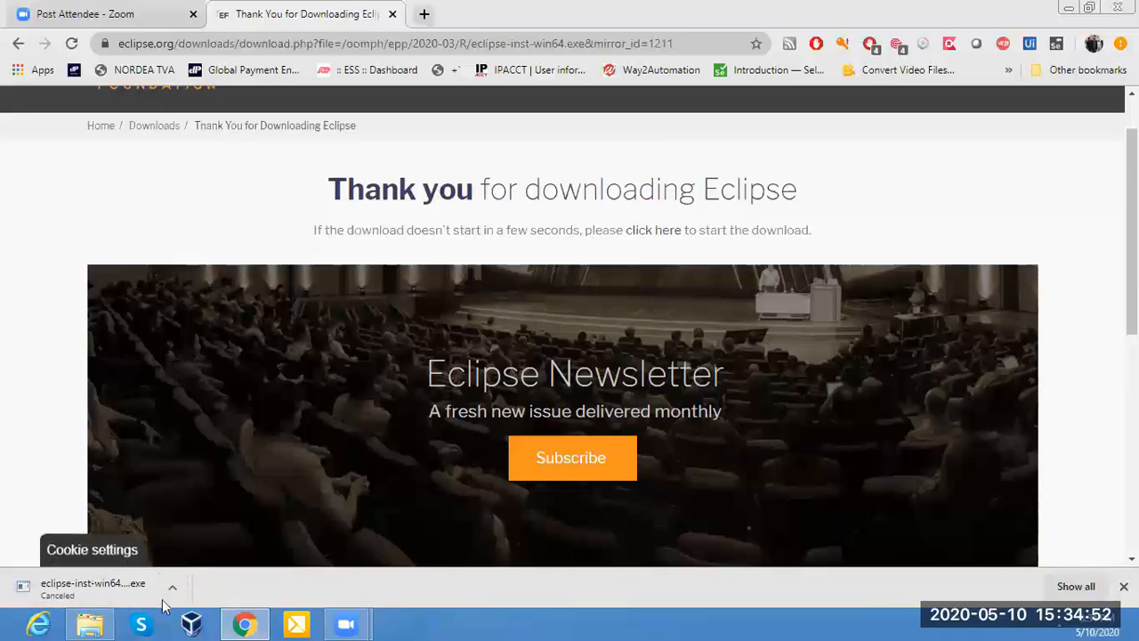
Switch to File Explorer and search the Downloads folder for "ecl".
{"action": "left_click", "coordinate": [89, 623]}
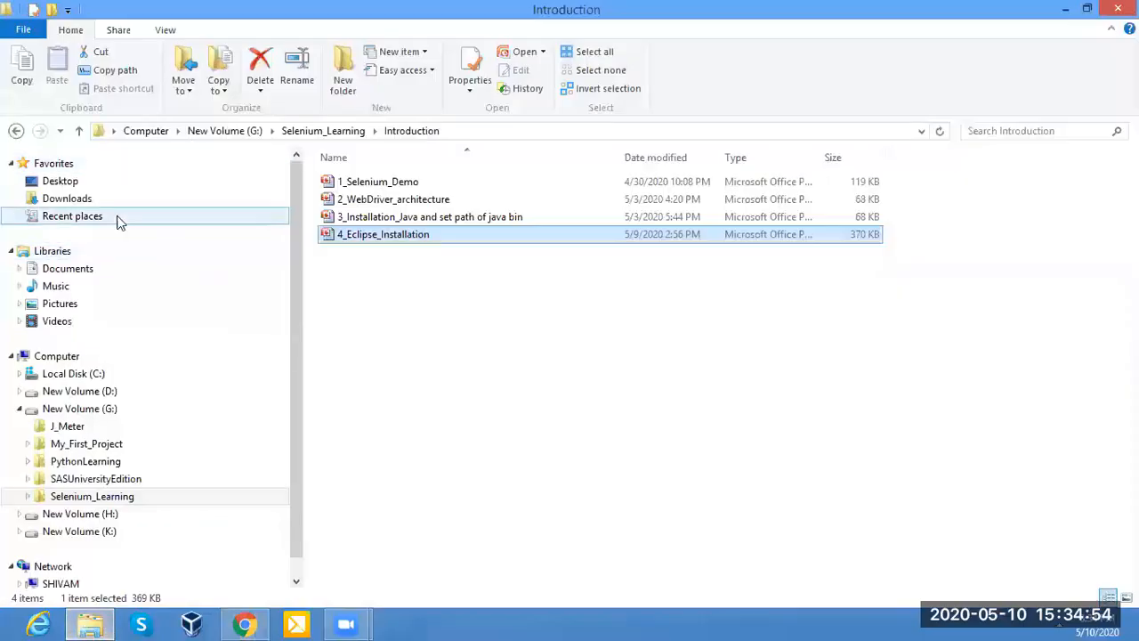
{"action": "left_click", "coordinate": [75, 202]}
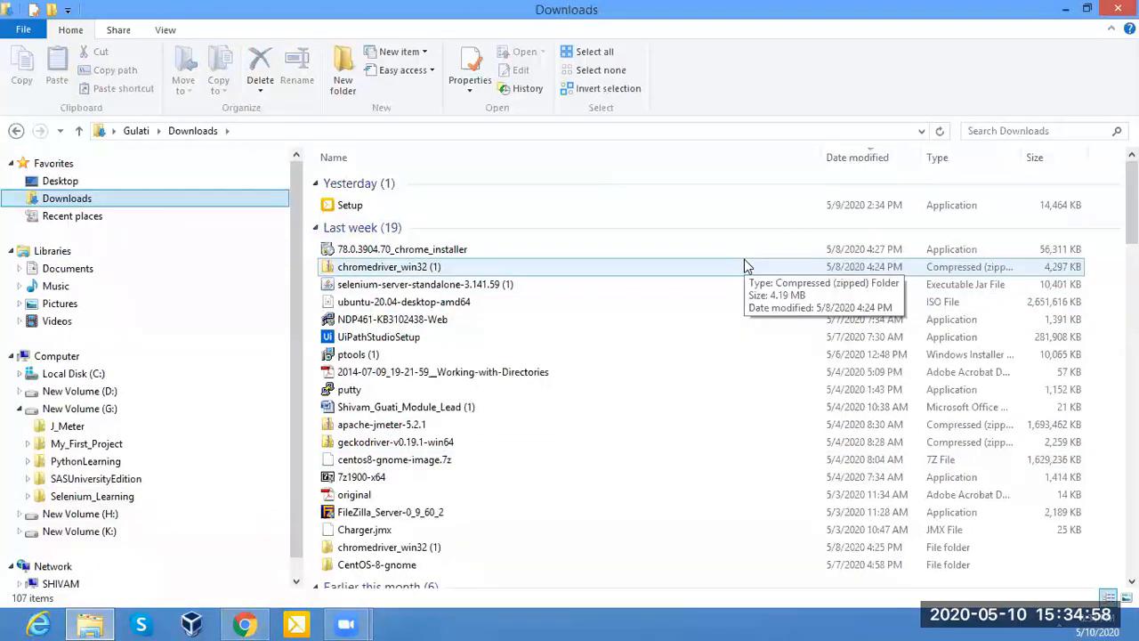
{"action": "left_click", "coordinate": [1027, 130]}
{"action": "type", "text": "e"}
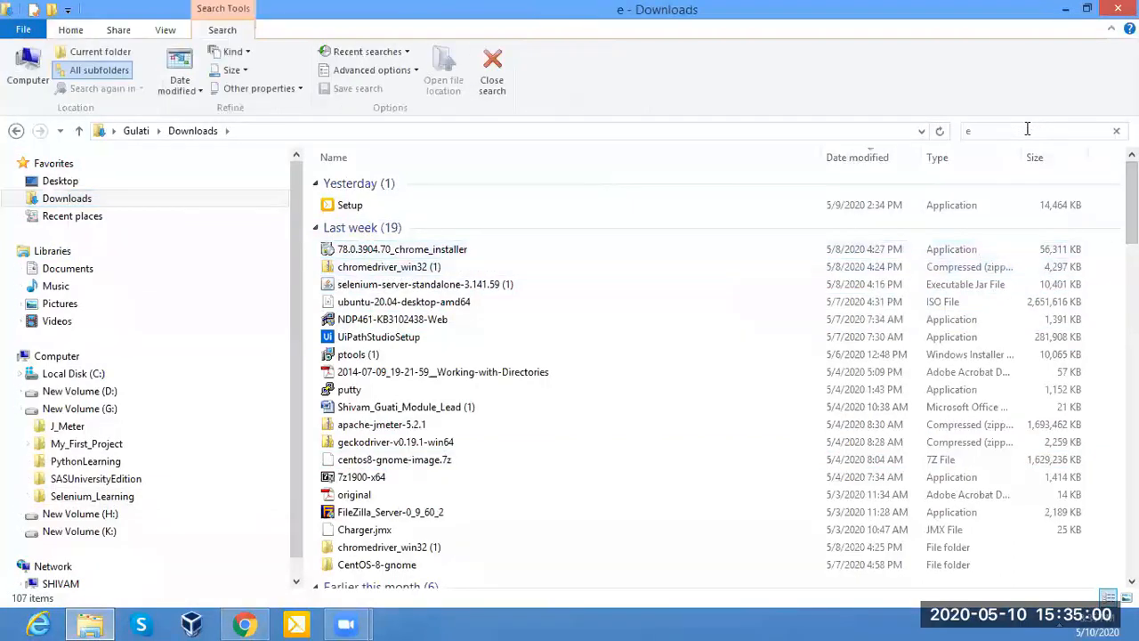
{"action": "type", "text": "cl"}
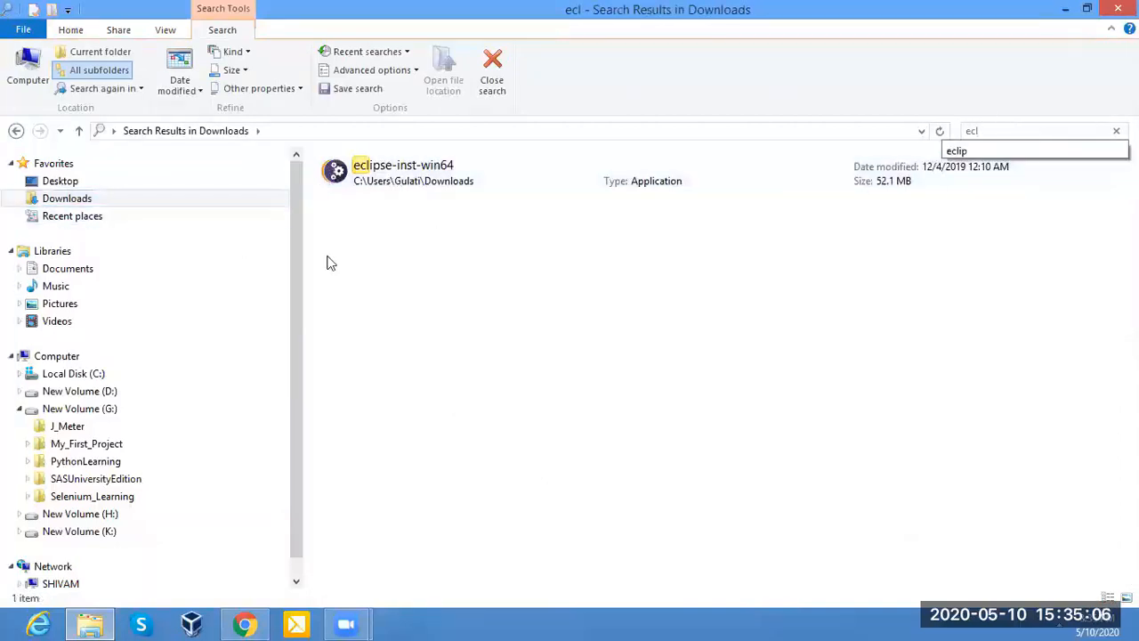
Launch the eclipse-inst-win64 installer from the search results.
{"action": "left_click", "coordinate": [464, 215]}
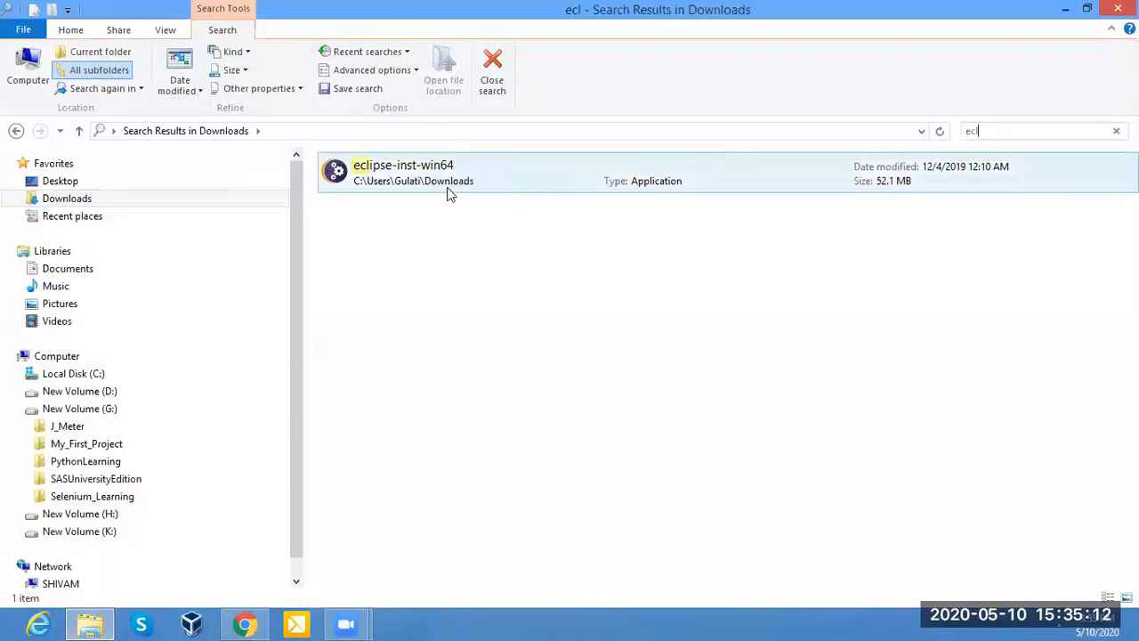
{"action": "left_click", "coordinate": [516, 171]}
{"action": "double_click", "coordinate": [515, 169]}
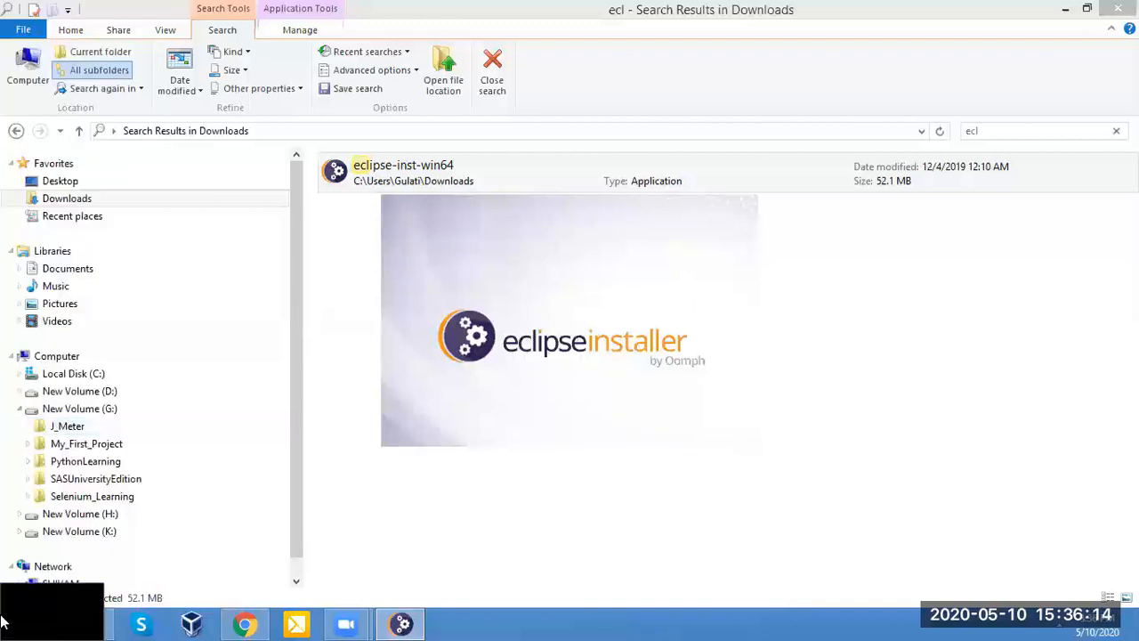
Open the computer's system properties to check the Windows system type, and return to the Eclipse installer.
{"action": "left_click", "coordinate": [5, 632]}
{"action": "left_click", "coordinate": [166, 226]}
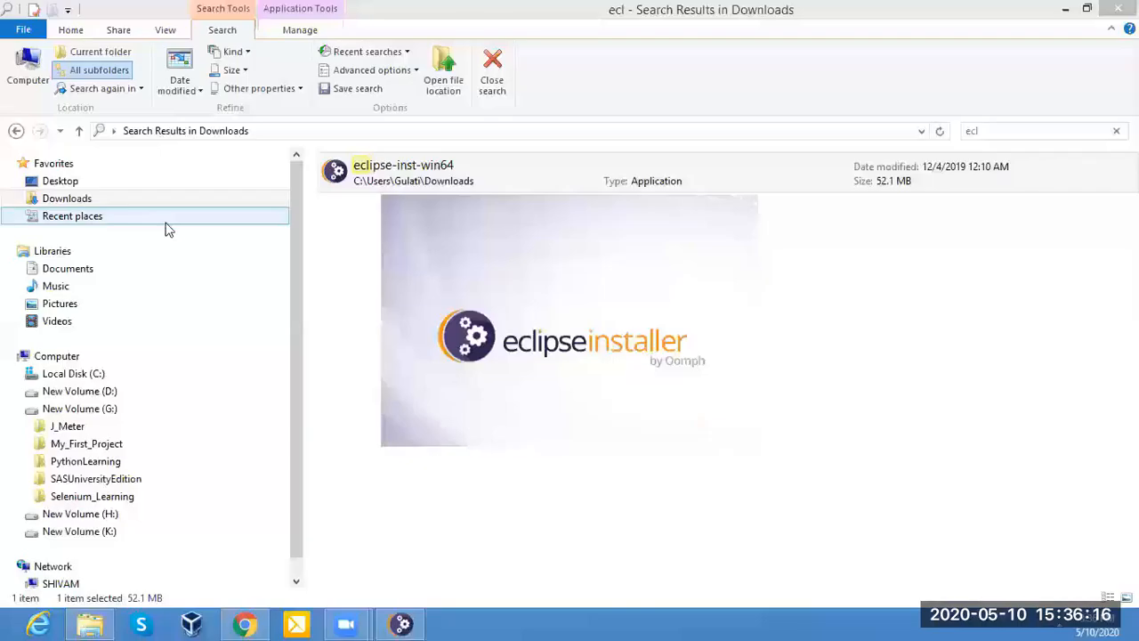
{"action": "right_click", "coordinate": [59, 363]}
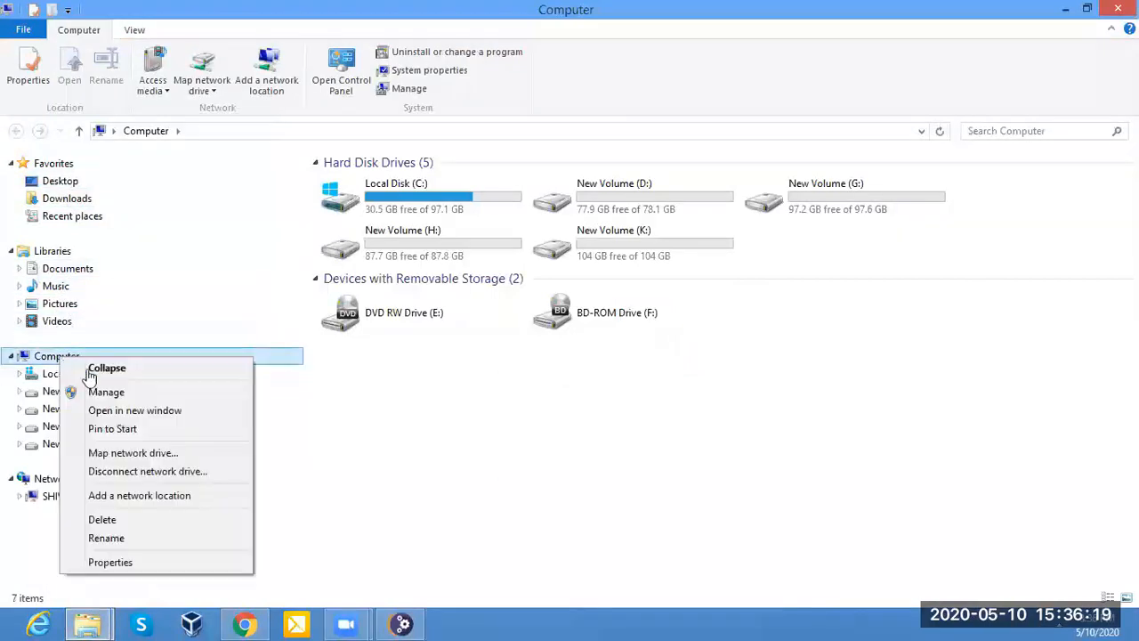
{"action": "left_click", "coordinate": [110, 562]}
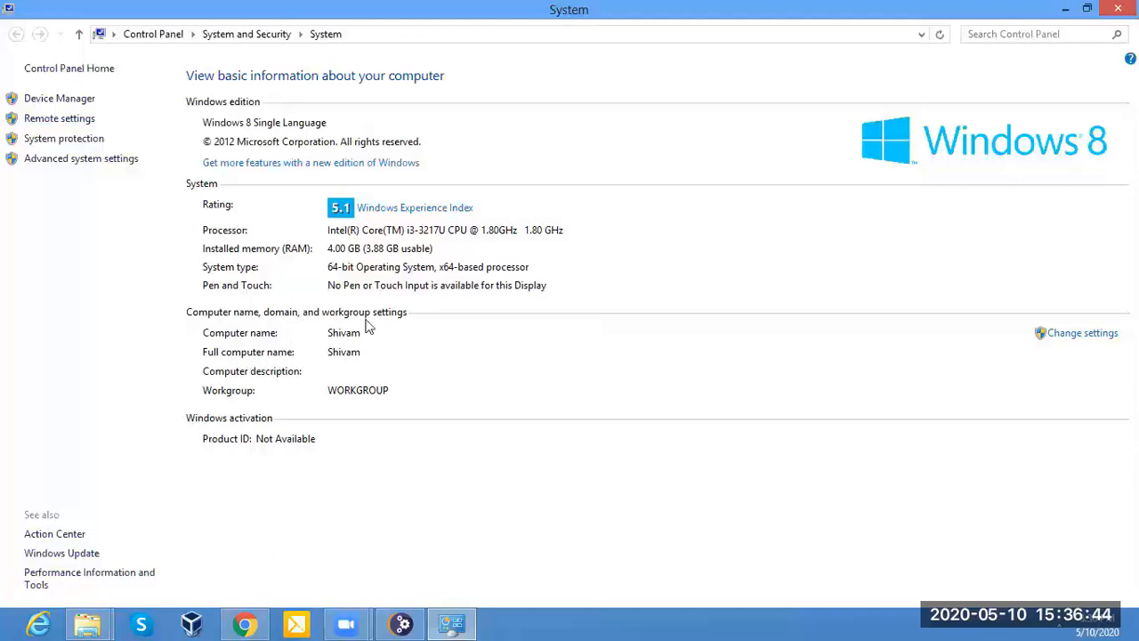
{"action": "left_click", "coordinate": [442, 623]}
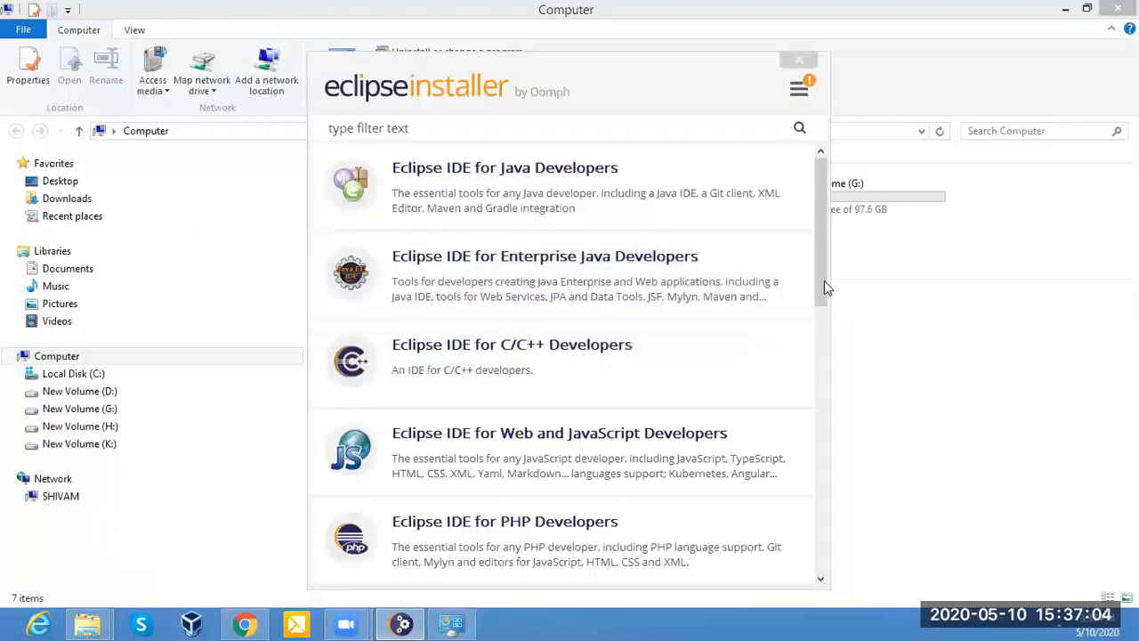
Look through the installer's package list, start installing Eclipse IDE for Java Developers, and cancel the installation.
{"action": "left_click_drag", "start_coordinate": [824, 281], "coordinate": [826, 346]}
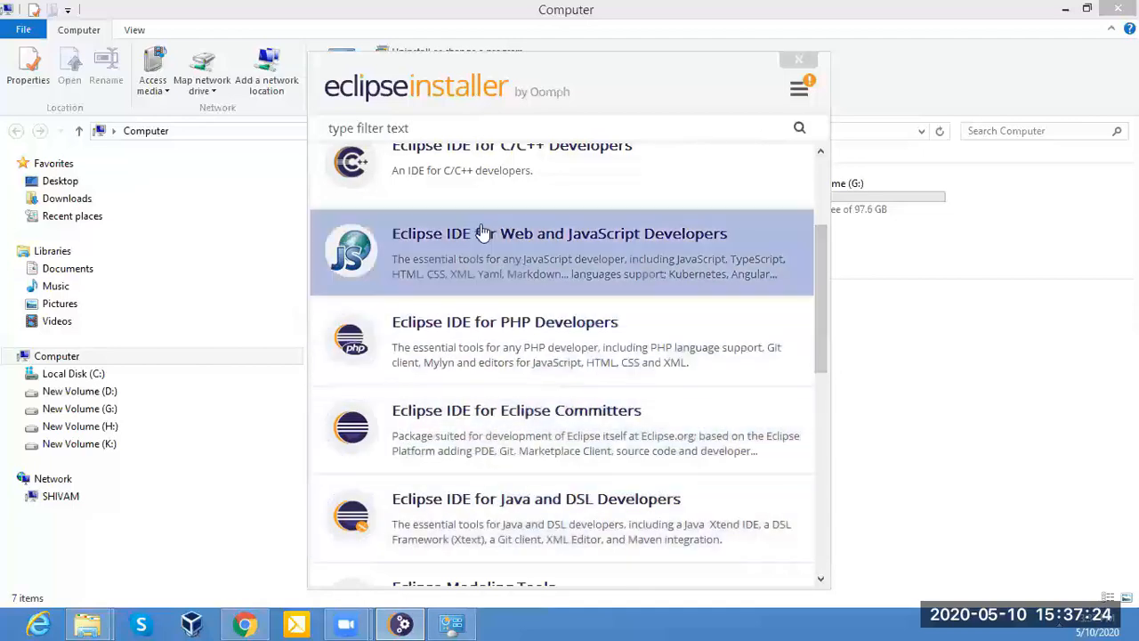
{"action": "left_click_drag", "start_coordinate": [820, 312], "coordinate": [834, 421]}
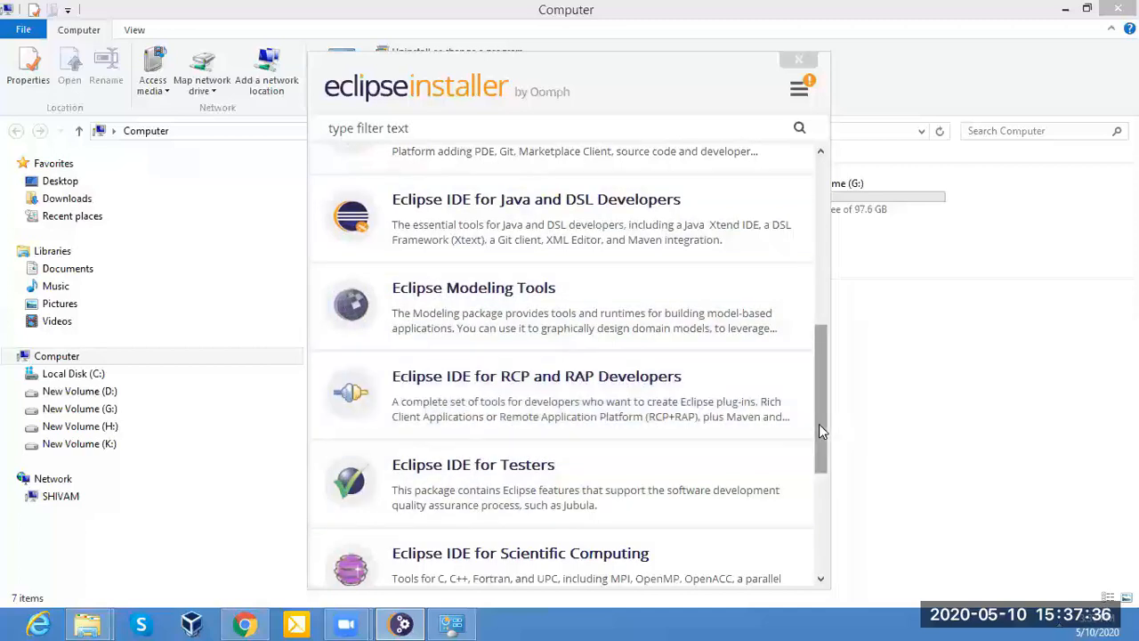
{"action": "left_click_drag", "start_coordinate": [819, 423], "coordinate": [824, 544]}
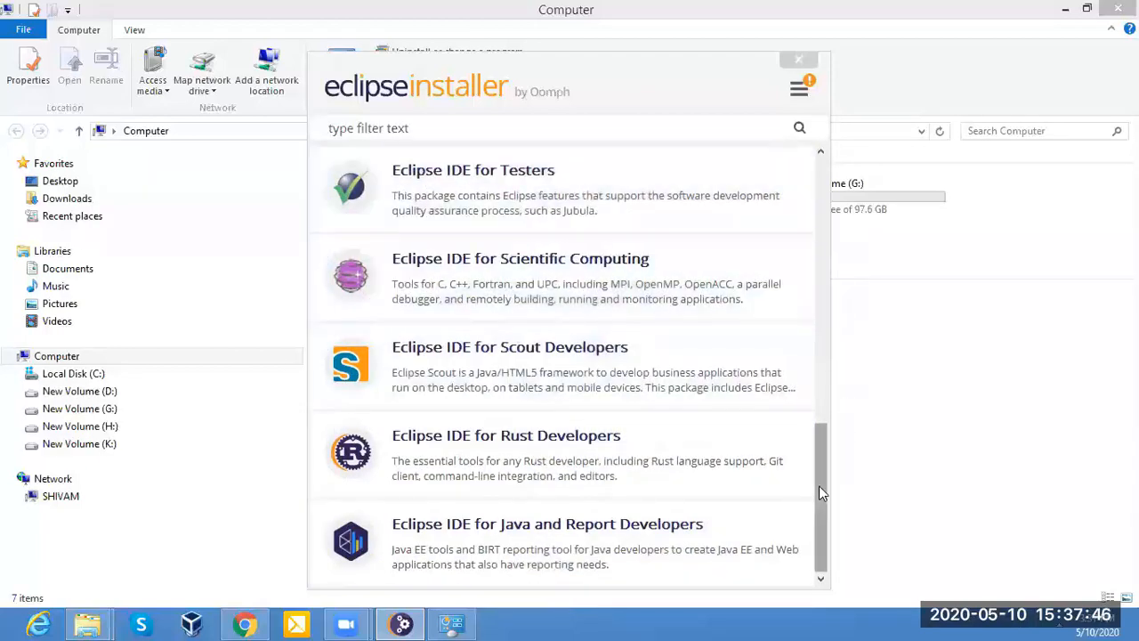
{"action": "left_click_drag", "start_coordinate": [823, 485], "coordinate": [819, 199]}
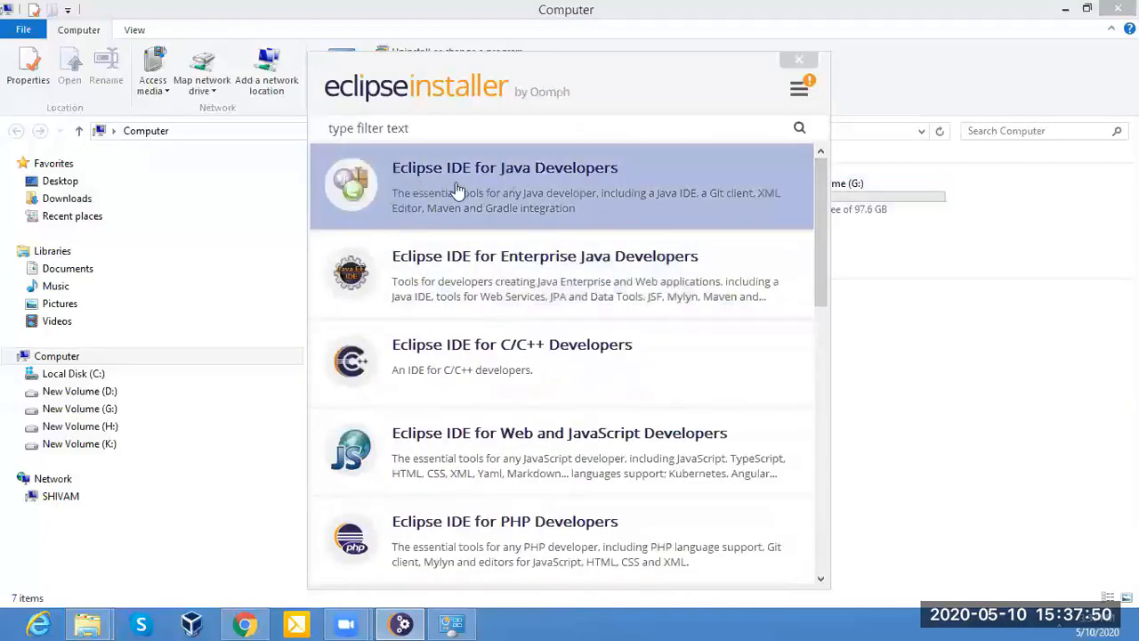
{"action": "left_click", "coordinate": [637, 169]}
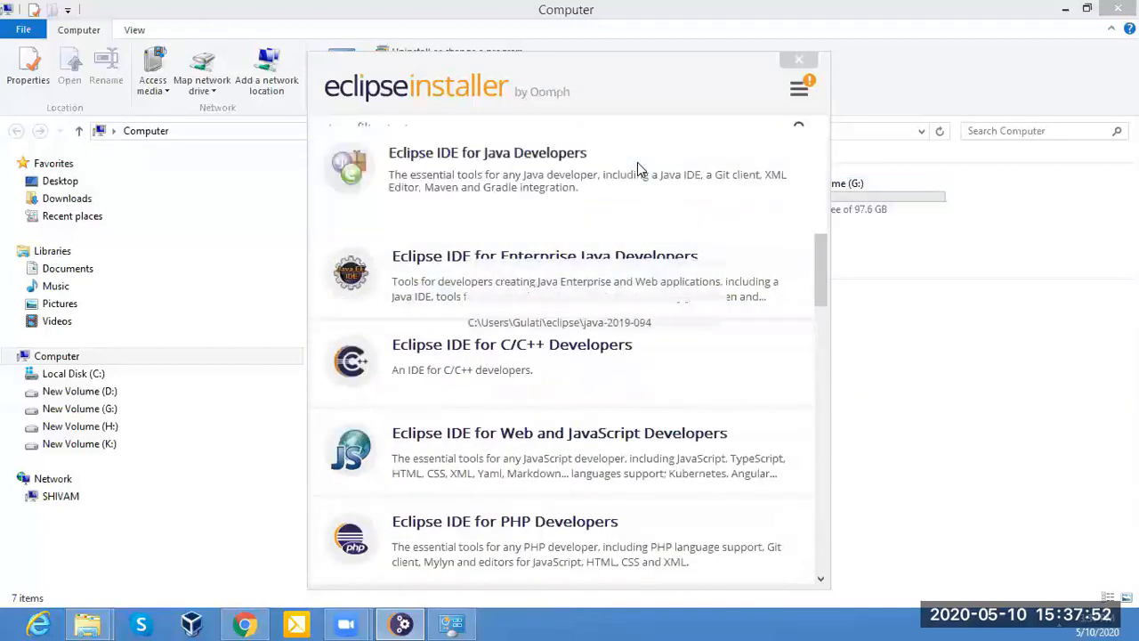
{"action": "left_click", "coordinate": [612, 427]}
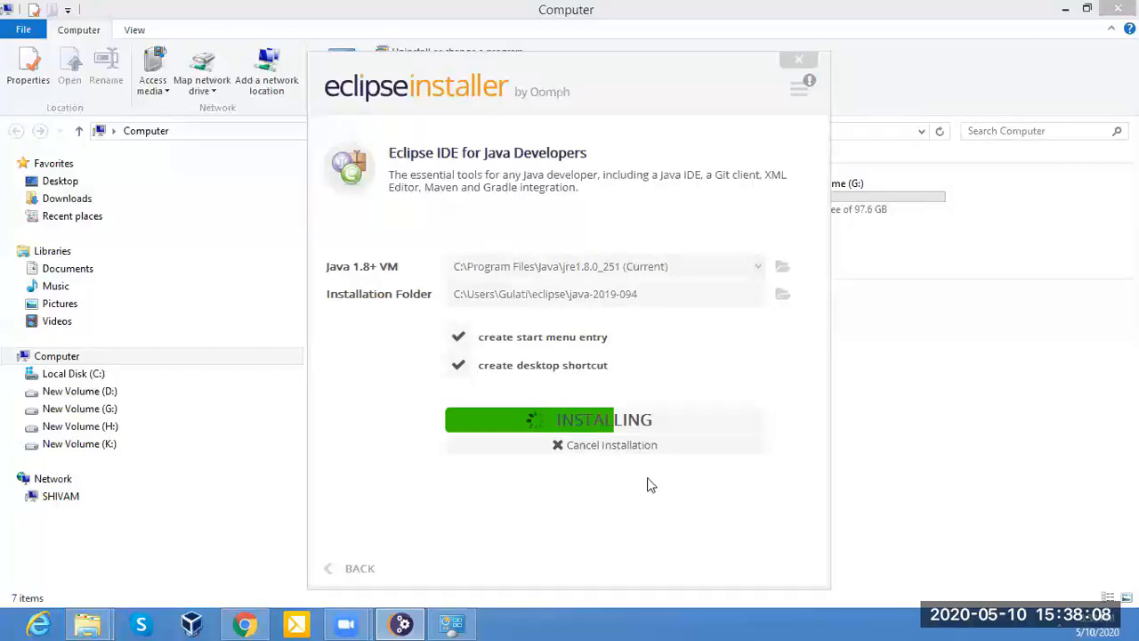
{"action": "left_click", "coordinate": [579, 445]}
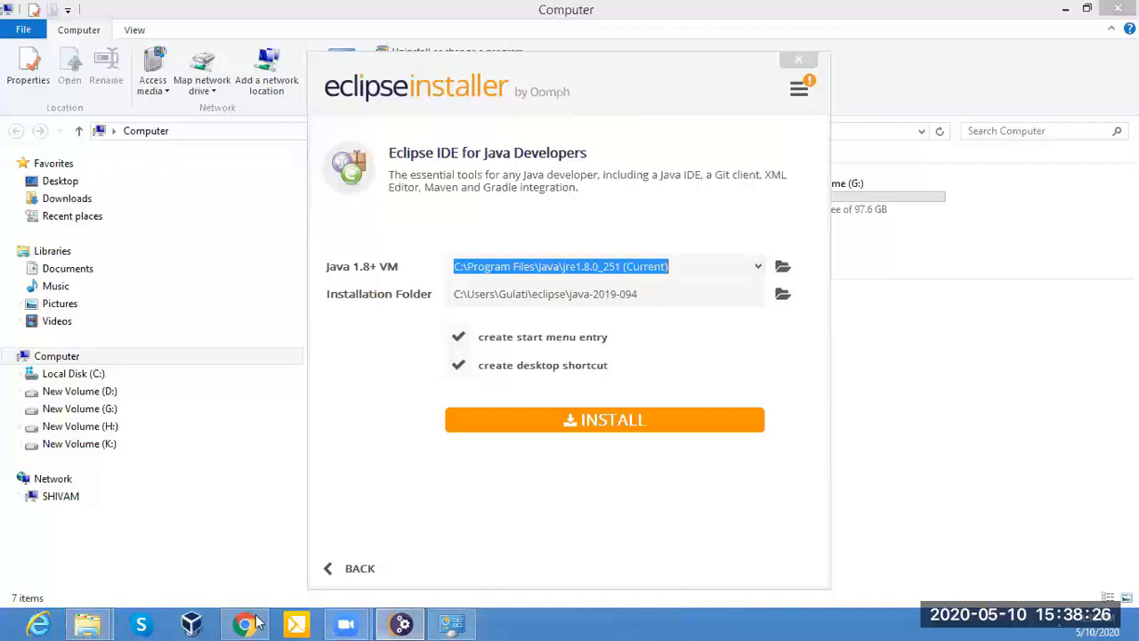
Switch to File Explorer and open the 4_Eclipse_Installation presentation from Selenium_Learning\Introduction on the G: drive.
{"action": "left_click", "coordinate": [89, 623]}
{"action": "left_click", "coordinate": [78, 540]}
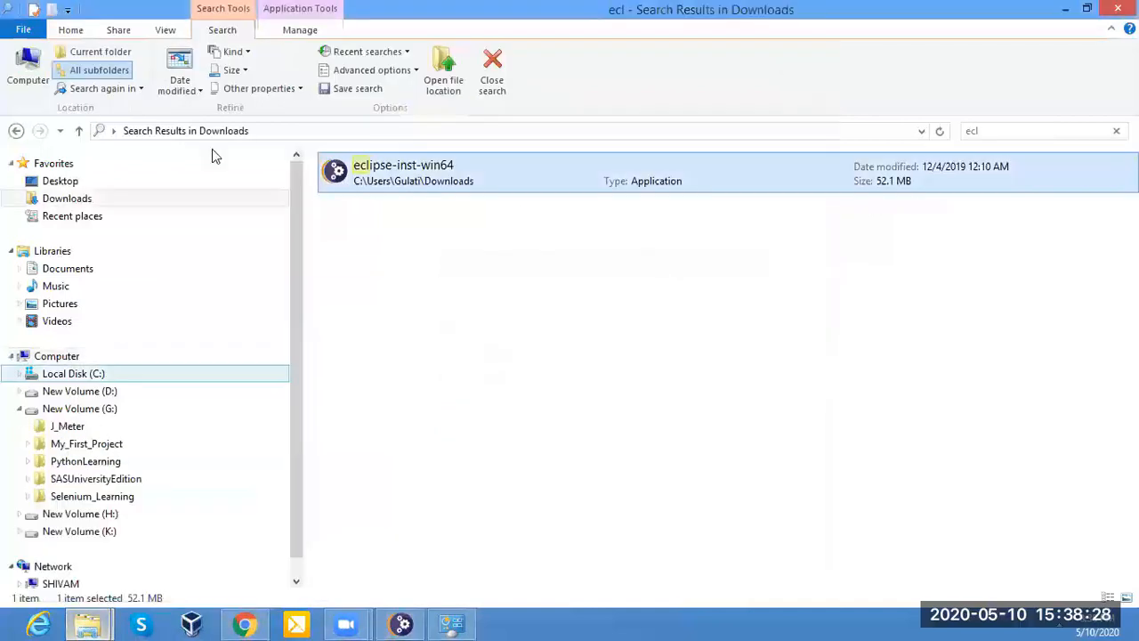
{"action": "mouse_move", "coordinate": [89, 623]}
{"action": "left_click", "coordinate": [226, 550]}
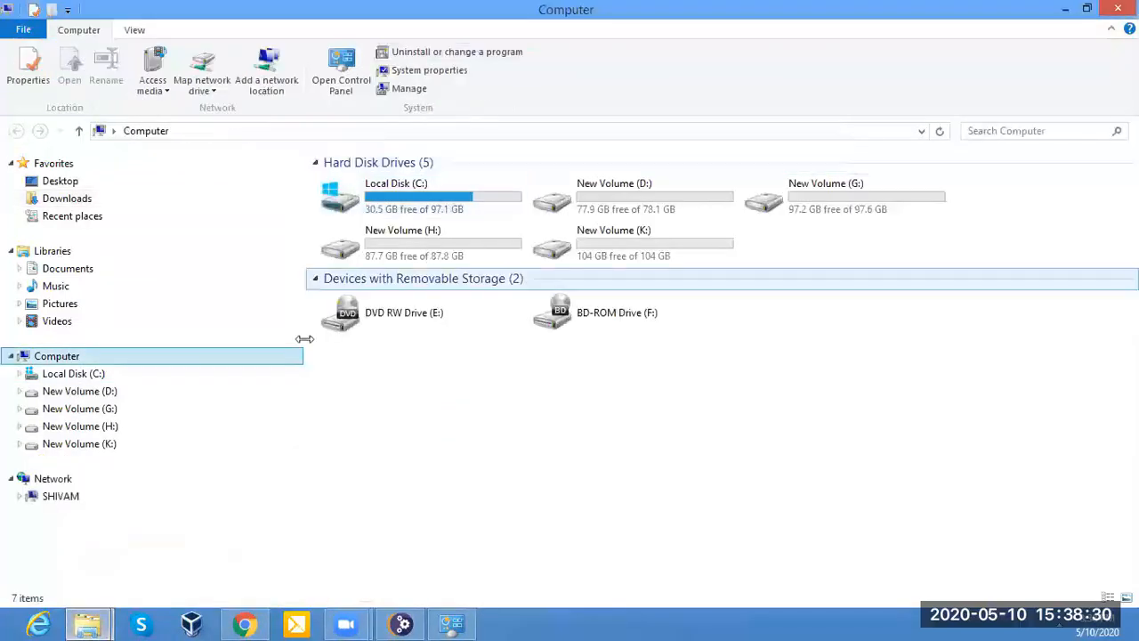
{"action": "left_click", "coordinate": [96, 412]}
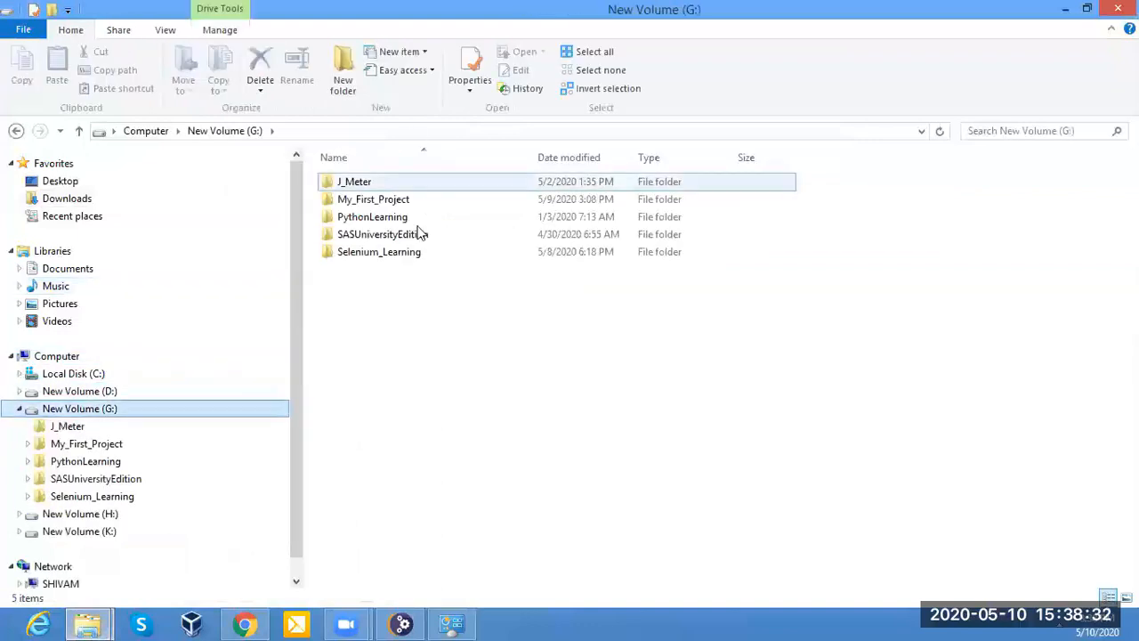
{"action": "left_click", "coordinate": [358, 260]}
{"action": "double_click", "coordinate": [357, 260]}
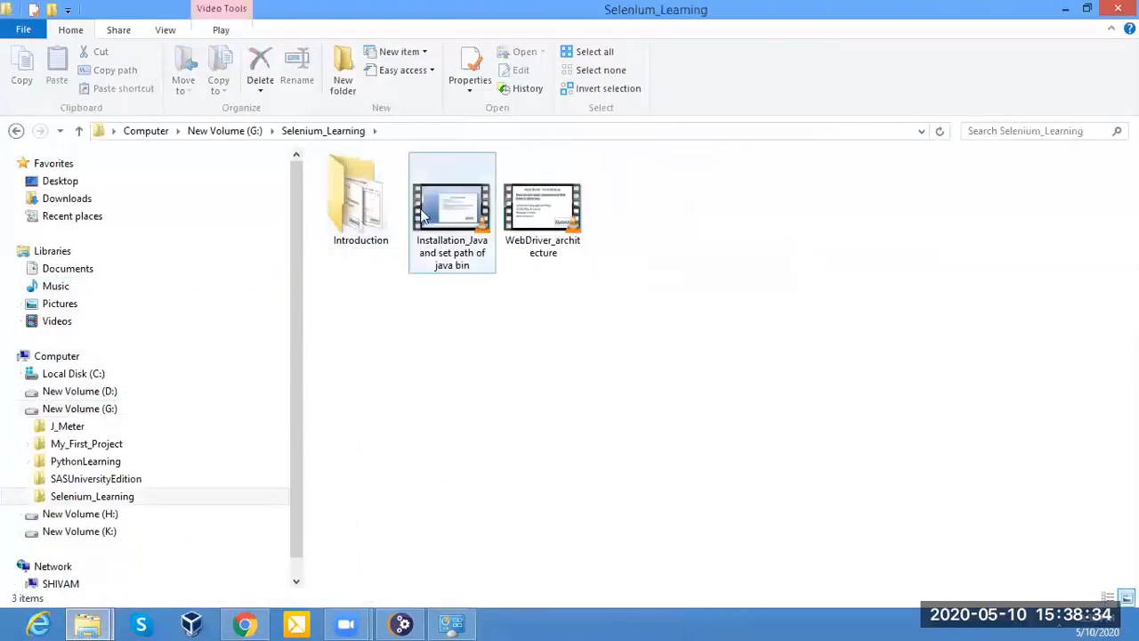
{"action": "double_click", "coordinate": [380, 223]}
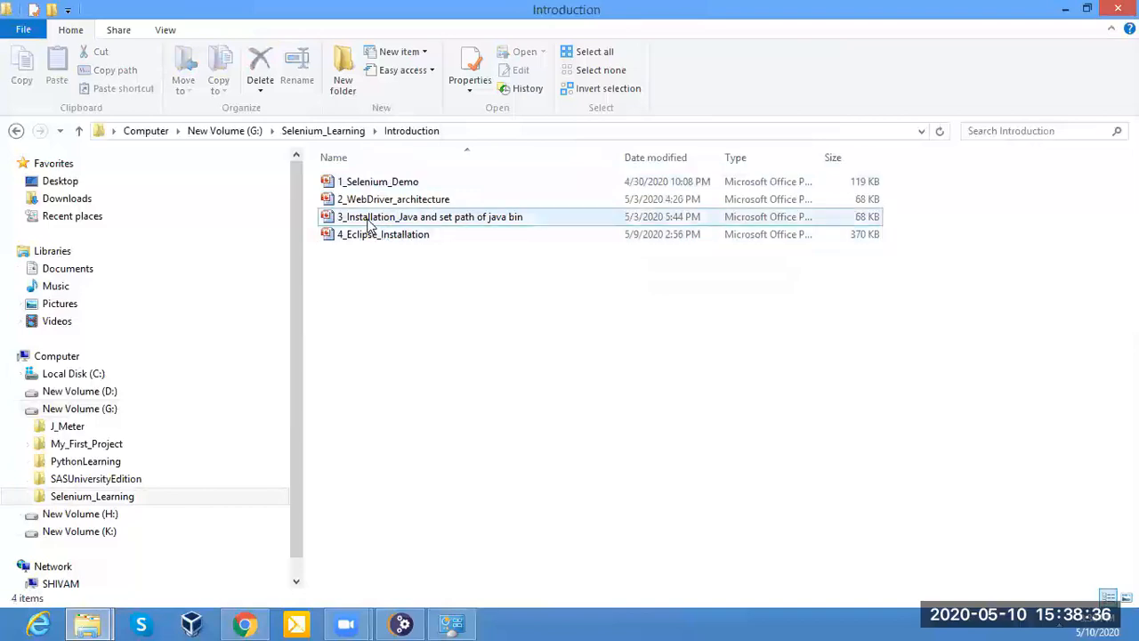
{"action": "double_click", "coordinate": [377, 234]}
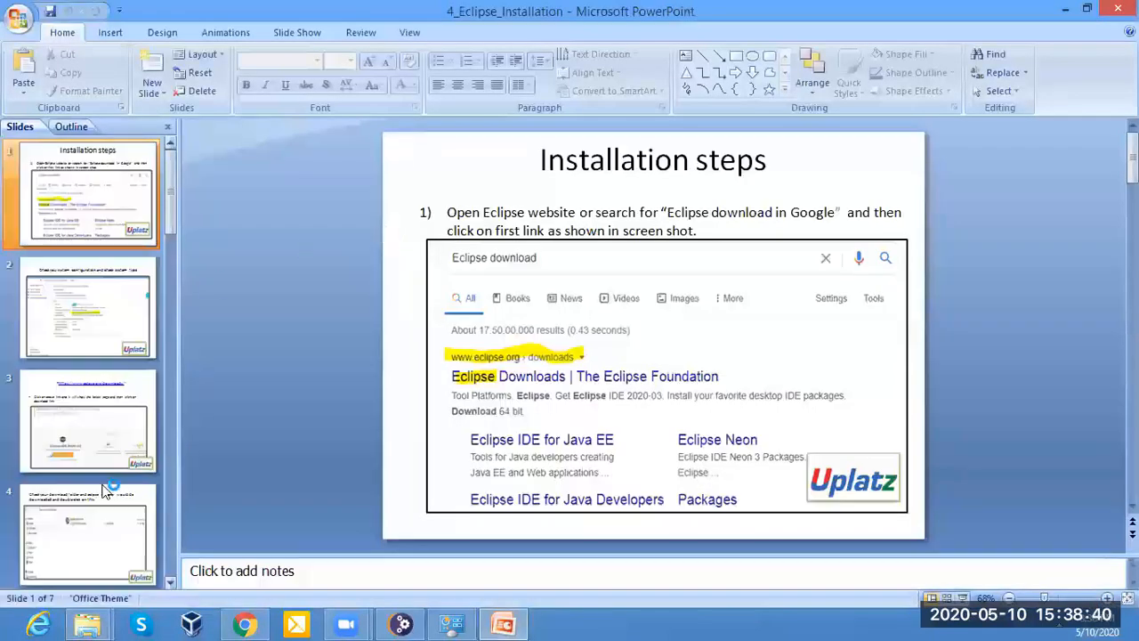
Go through the installation slides to the last one, about launching Eclipse after installation.
{"action": "left_click", "coordinate": [102, 499]}
{"action": "left_click_drag", "start_coordinate": [1132, 315], "coordinate": [1132, 405]}
{"action": "left_click", "coordinate": [130, 422]}
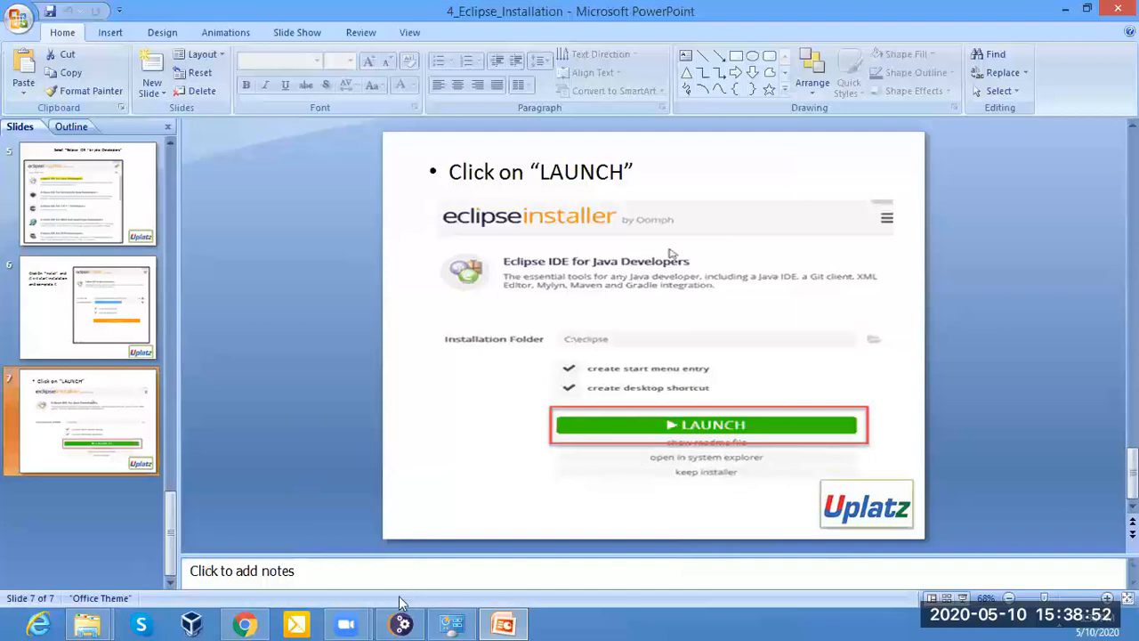
Close the Eclipse installer and minimize the remaining open windows to reach the desktop.
{"action": "left_click", "coordinate": [456, 623]}
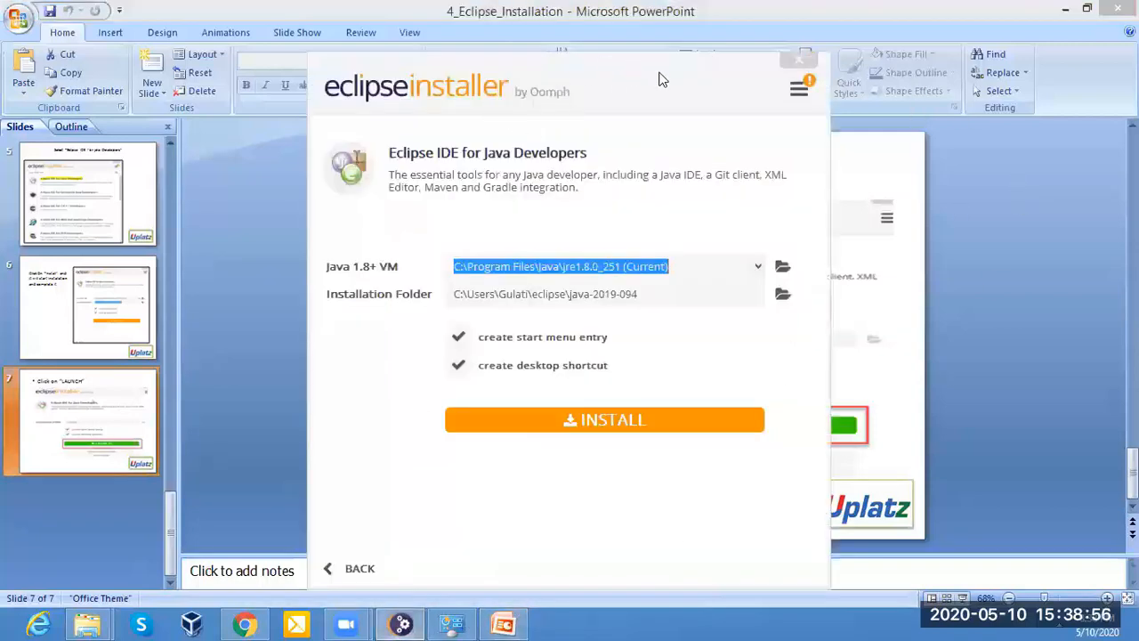
{"action": "left_click", "coordinate": [691, 47]}
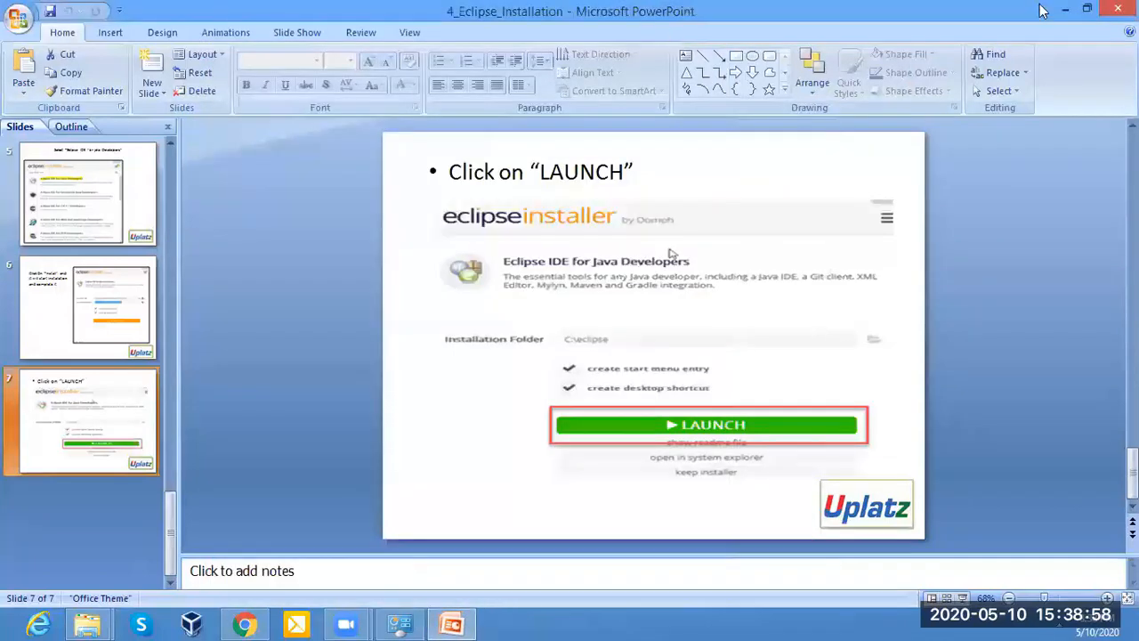
{"action": "left_click", "coordinate": [1065, 10]}
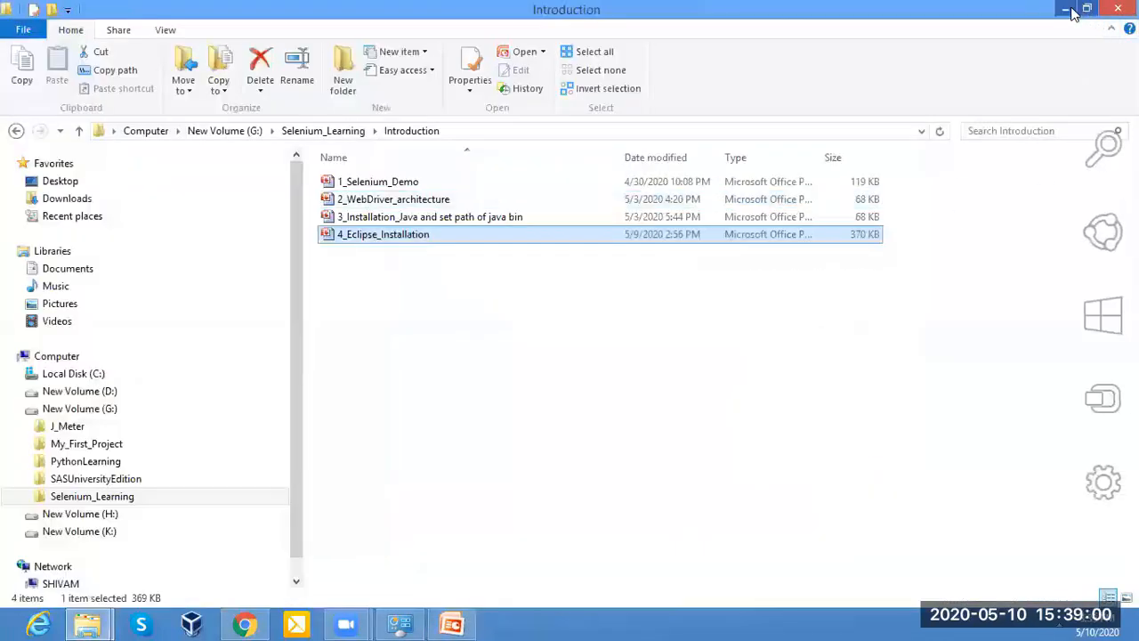
{"action": "left_click", "coordinate": [1067, 10]}
{"action": "left_click", "coordinate": [1063, 18]}
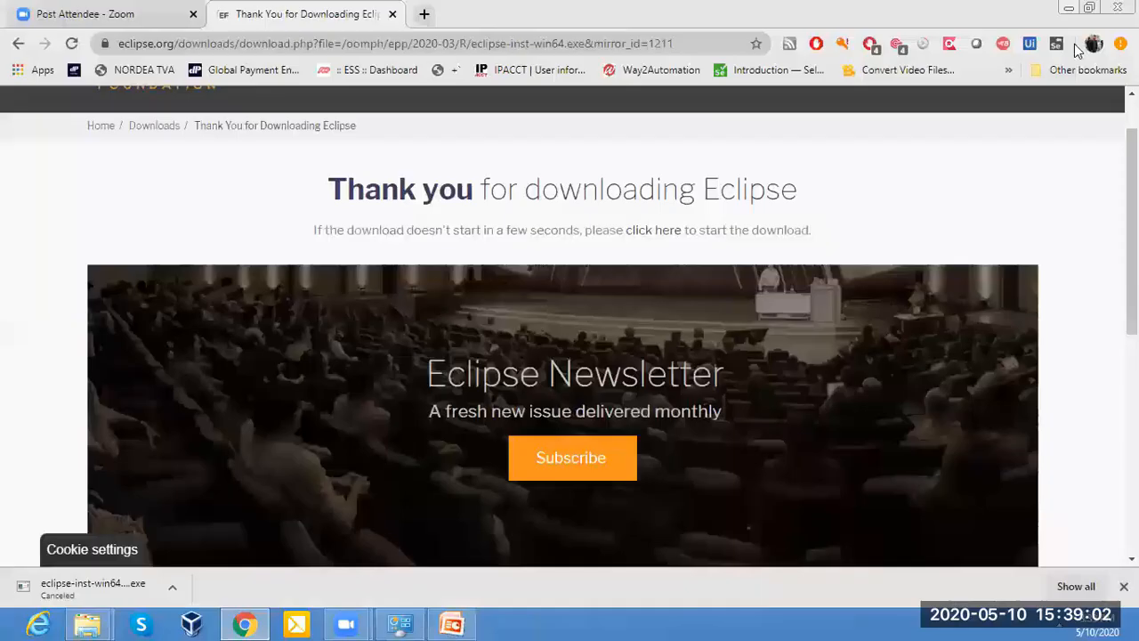
{"action": "left_click", "coordinate": [1066, 11]}
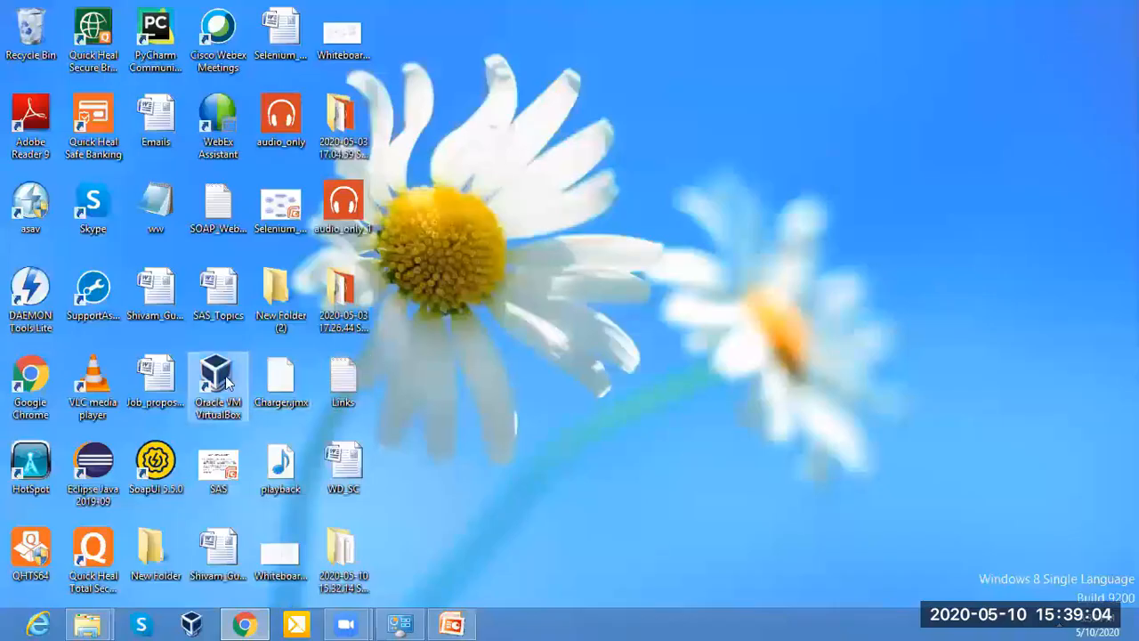
Launch Eclipse Java 2019-09 from its desktop shortcut and open the workspace directory browser.
{"action": "left_click", "coordinate": [80, 477]}
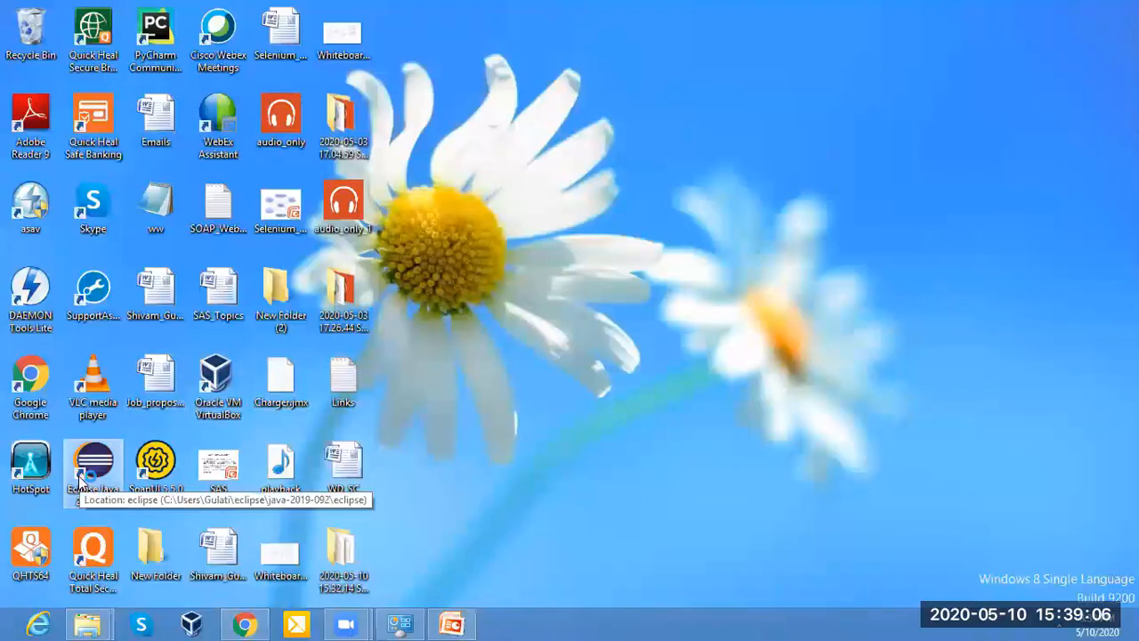
{"action": "double_click", "coordinate": [80, 476]}
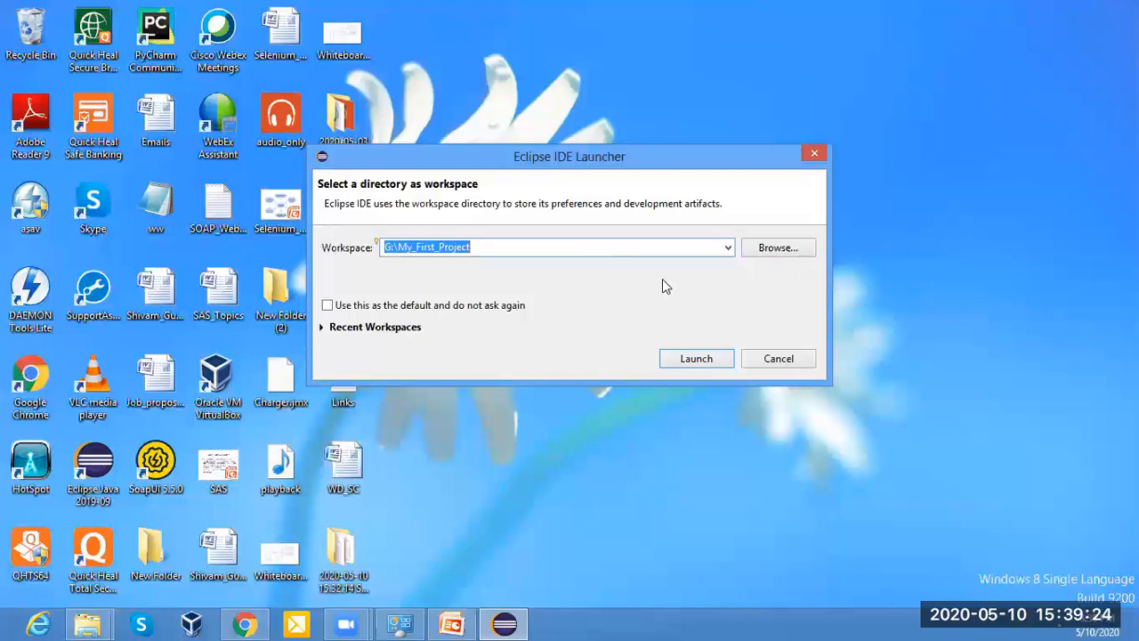
{"action": "left_click", "coordinate": [755, 251]}
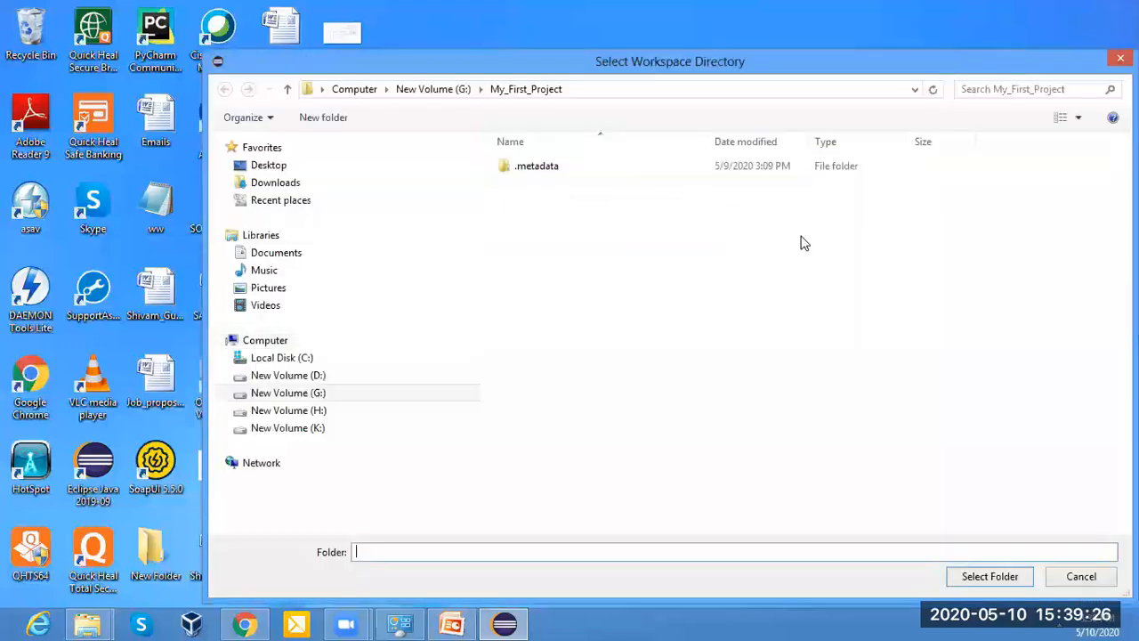
Create a folder named 10MayWorkSpace on the K: drive.
{"action": "left_click", "coordinate": [269, 381]}
{"action": "left_click", "coordinate": [271, 410]}
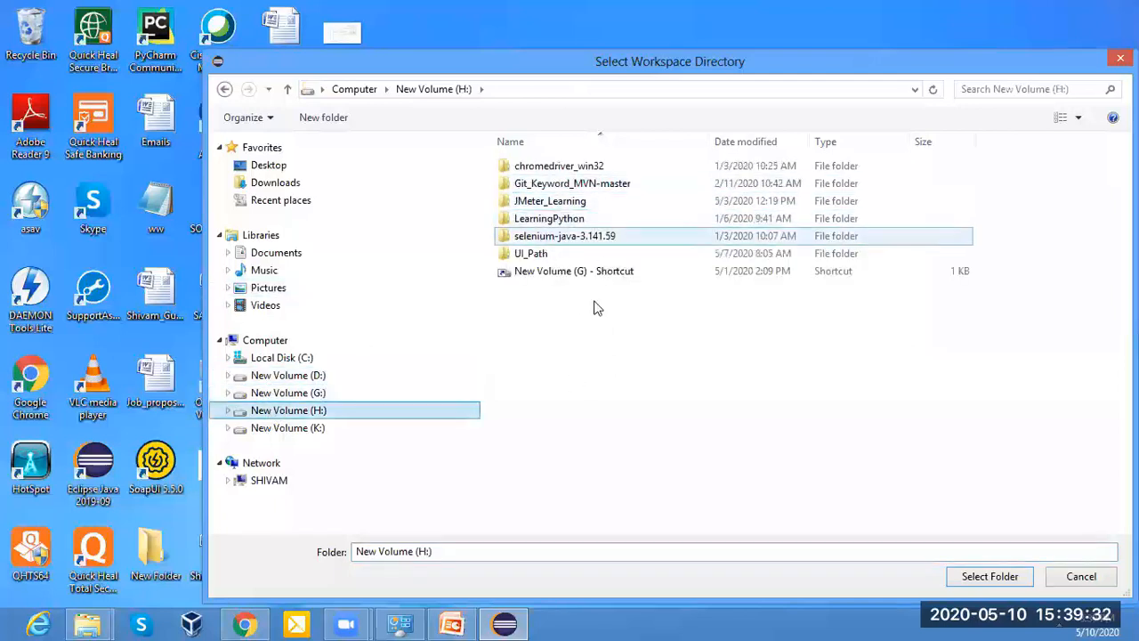
{"action": "left_click", "coordinate": [301, 428]}
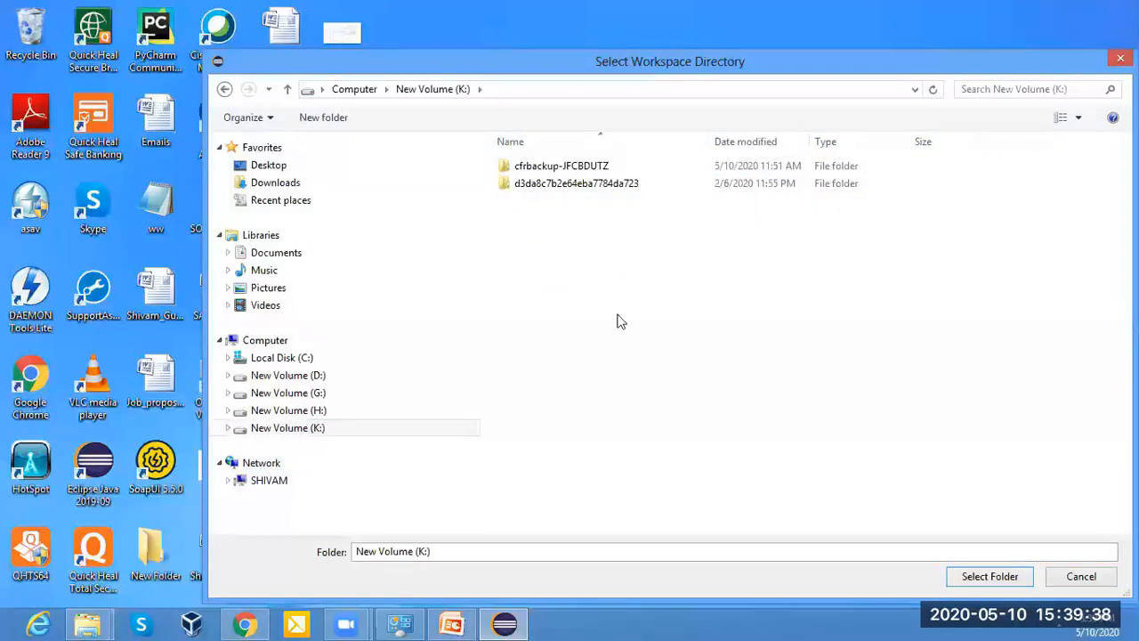
{"action": "right_click", "coordinate": [551, 369]}
{"action": "mouse_move", "coordinate": [586, 439]}
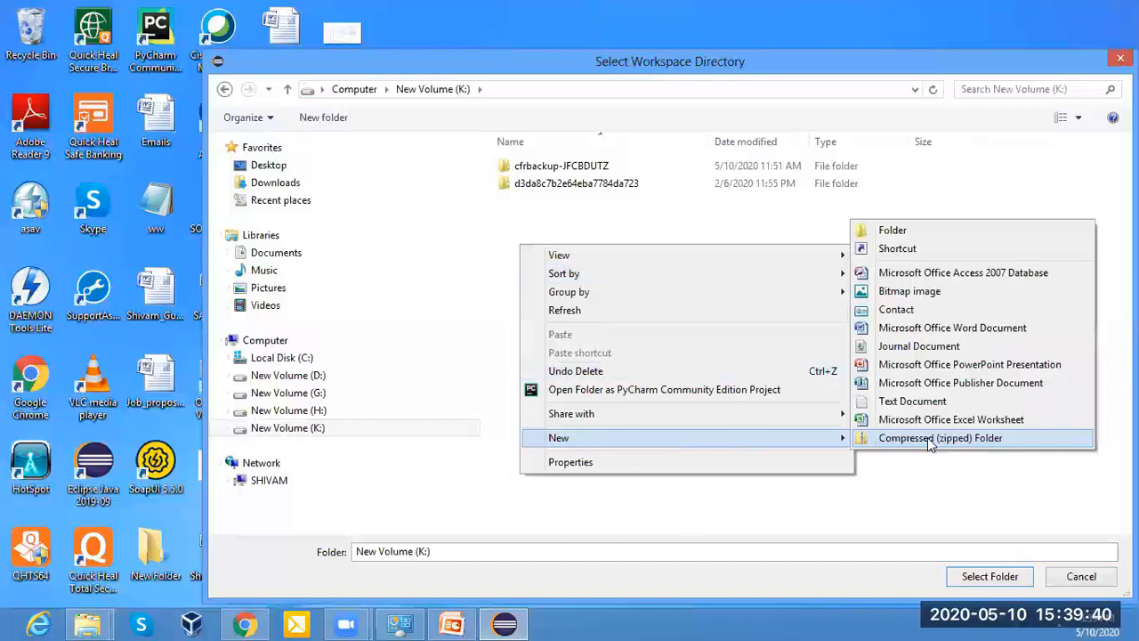
{"action": "left_click", "coordinate": [890, 230]}
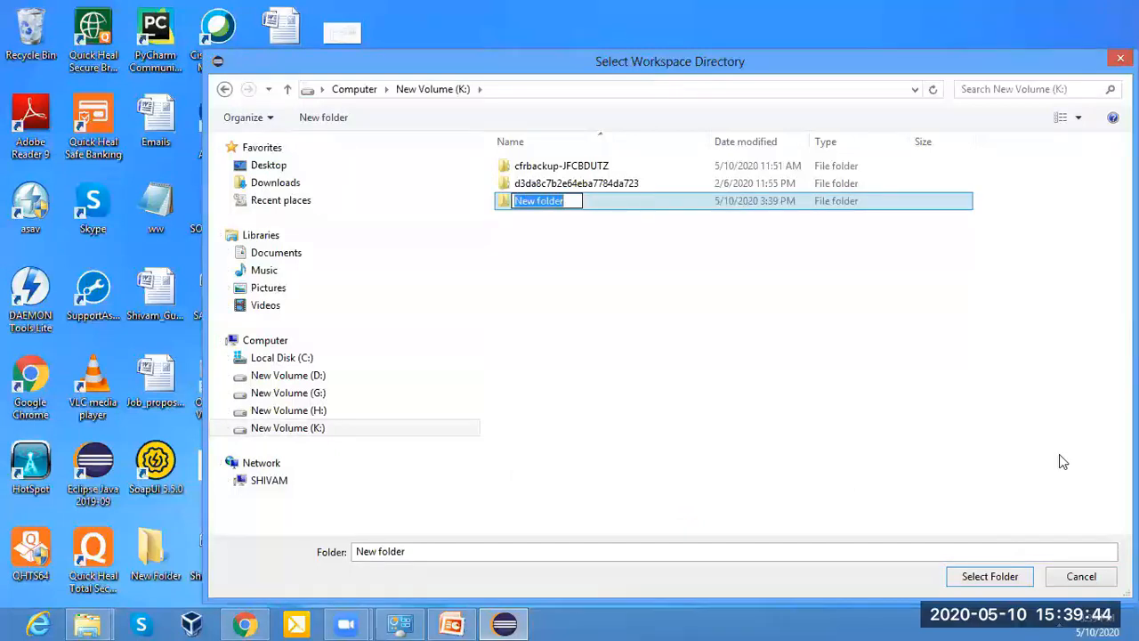
{"action": "type", "text": "10MayWork"}
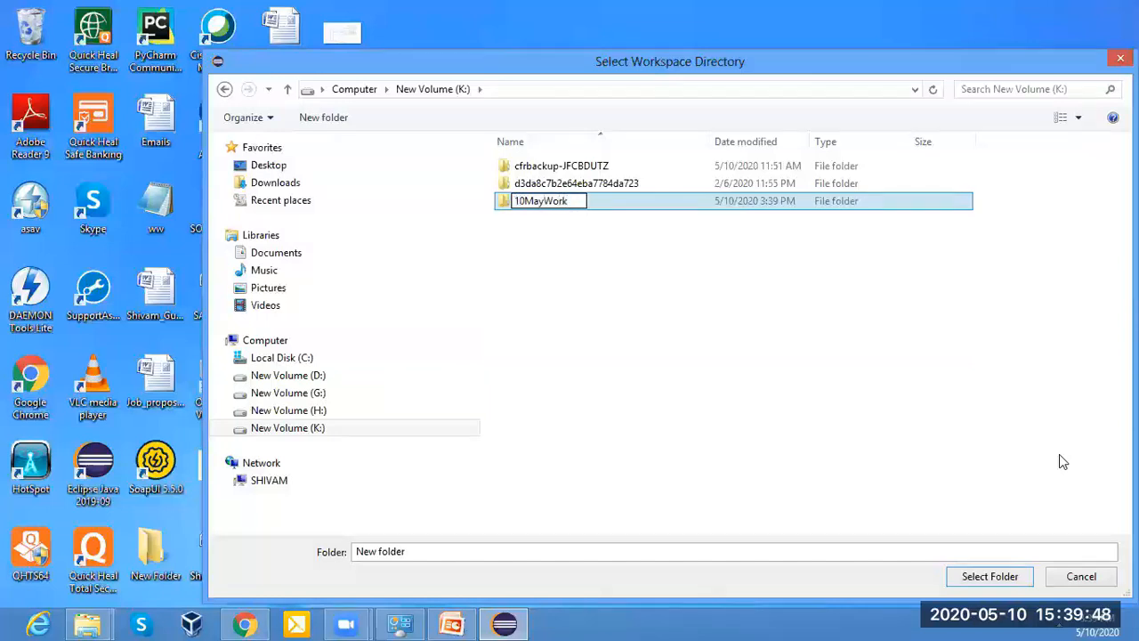
{"action": "type", "text": "Space"}
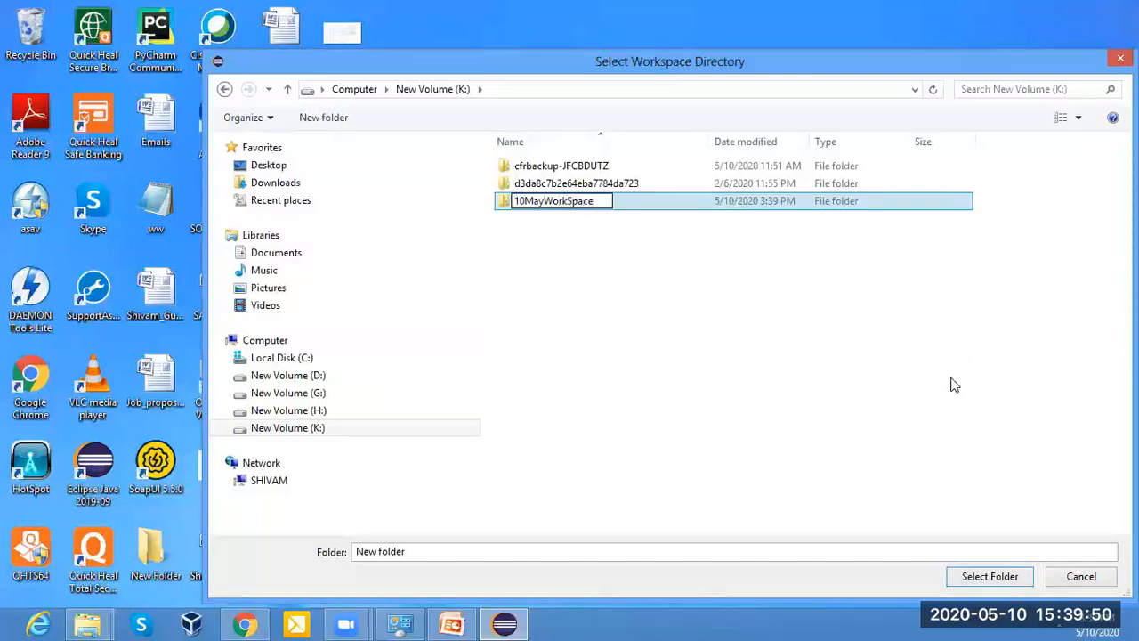
Select the 10MayWorkSpace folder as the workspace and launch Eclipse with it.
{"action": "left_click", "coordinate": [526, 204]}
{"action": "double_click", "coordinate": [526, 202]}
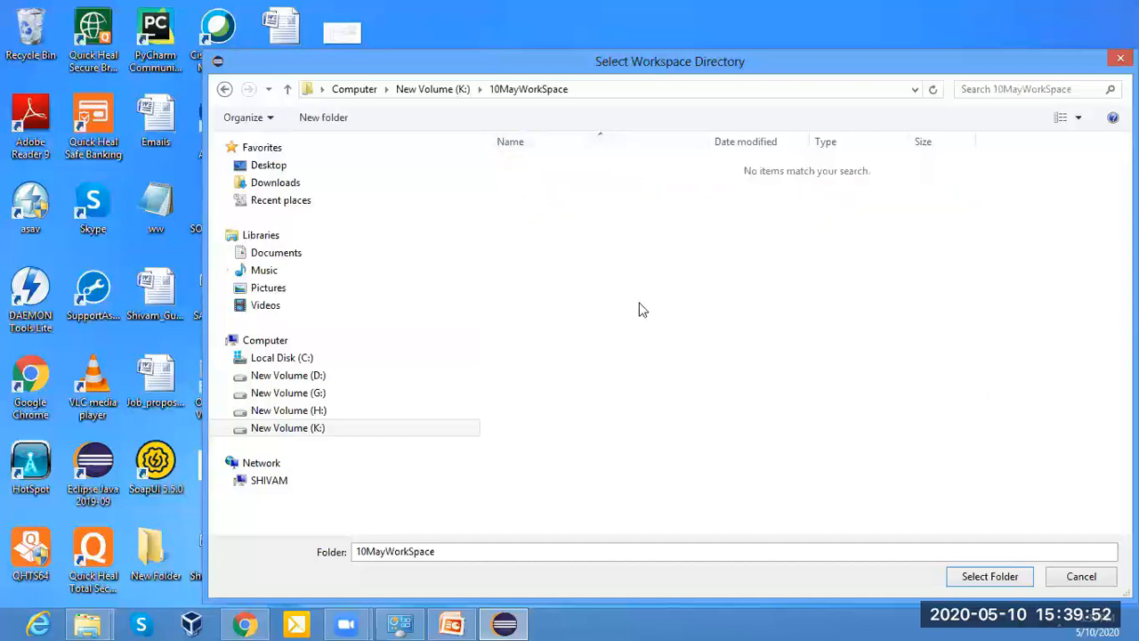
{"action": "left_click", "coordinate": [985, 579]}
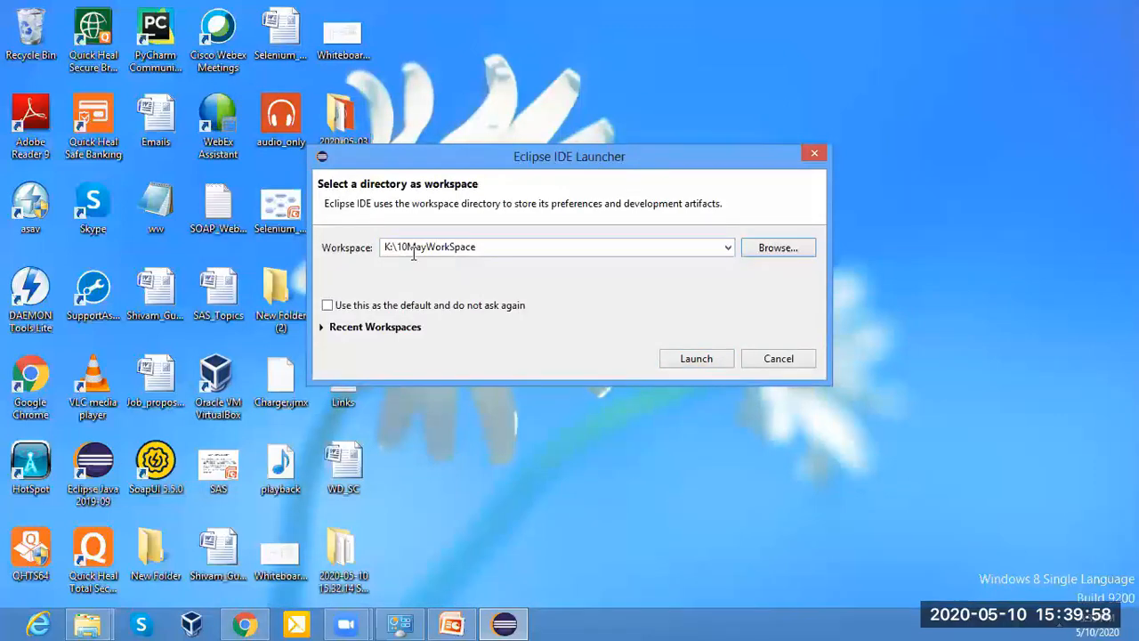
{"action": "double_click", "coordinate": [417, 248]}
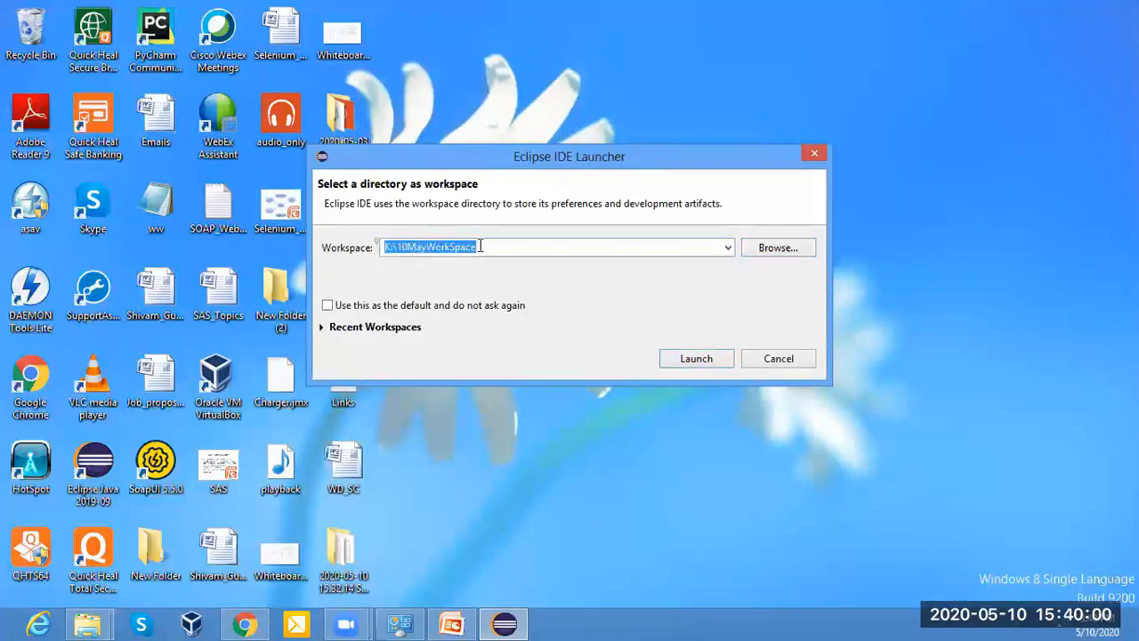
{"action": "left_click", "coordinate": [697, 359]}
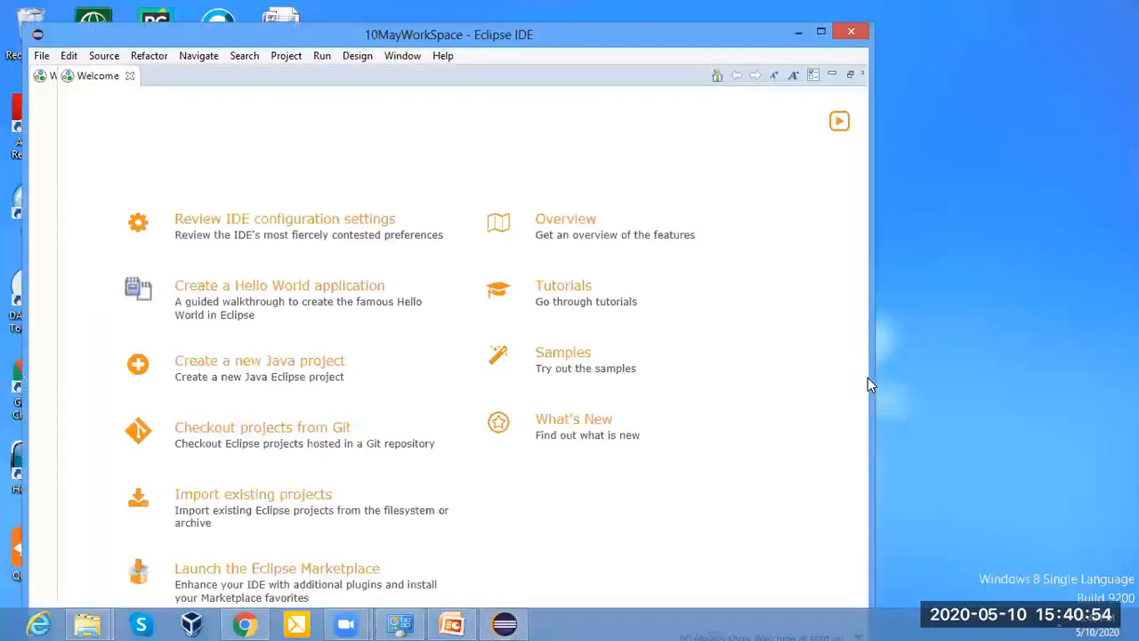
Maximize the Eclipse window, return to it from the Windows activation settings, and close the Welcome page.
{"action": "left_click", "coordinate": [820, 32]}
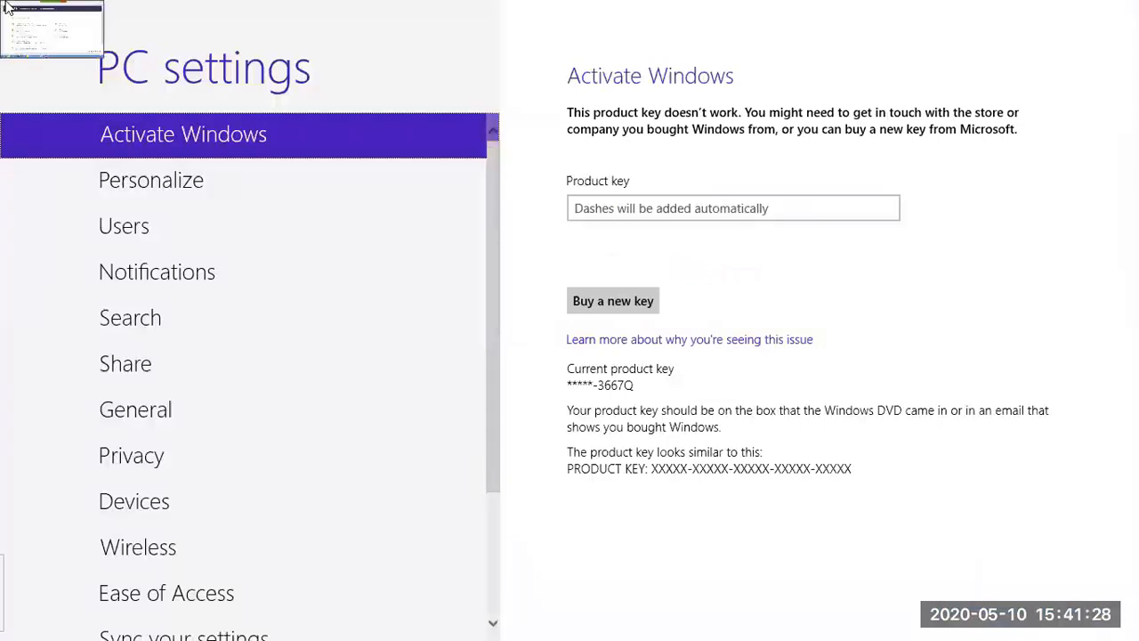
{"action": "left_click", "coordinate": [3, 4]}
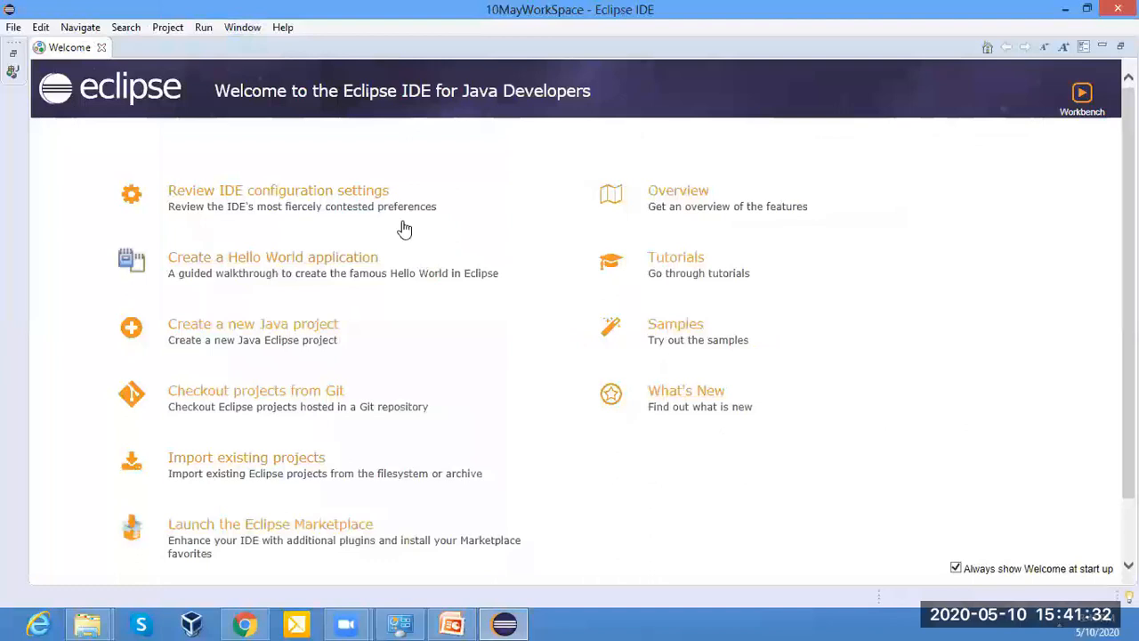
{"action": "left_click", "coordinate": [102, 48]}
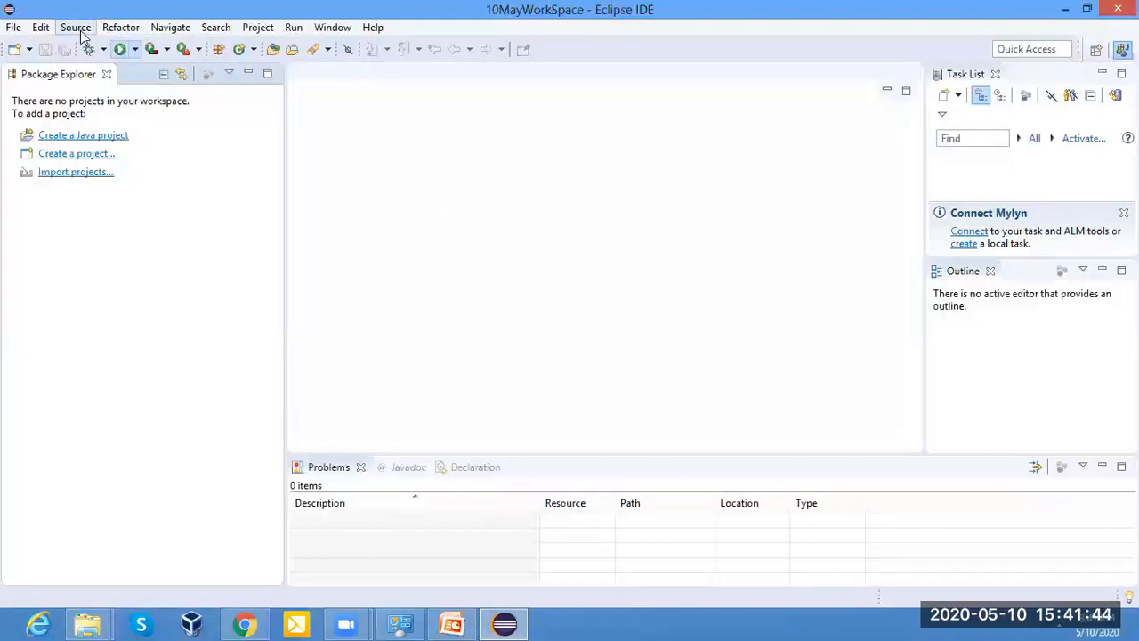
{"action": "left_click", "coordinate": [13, 26]}
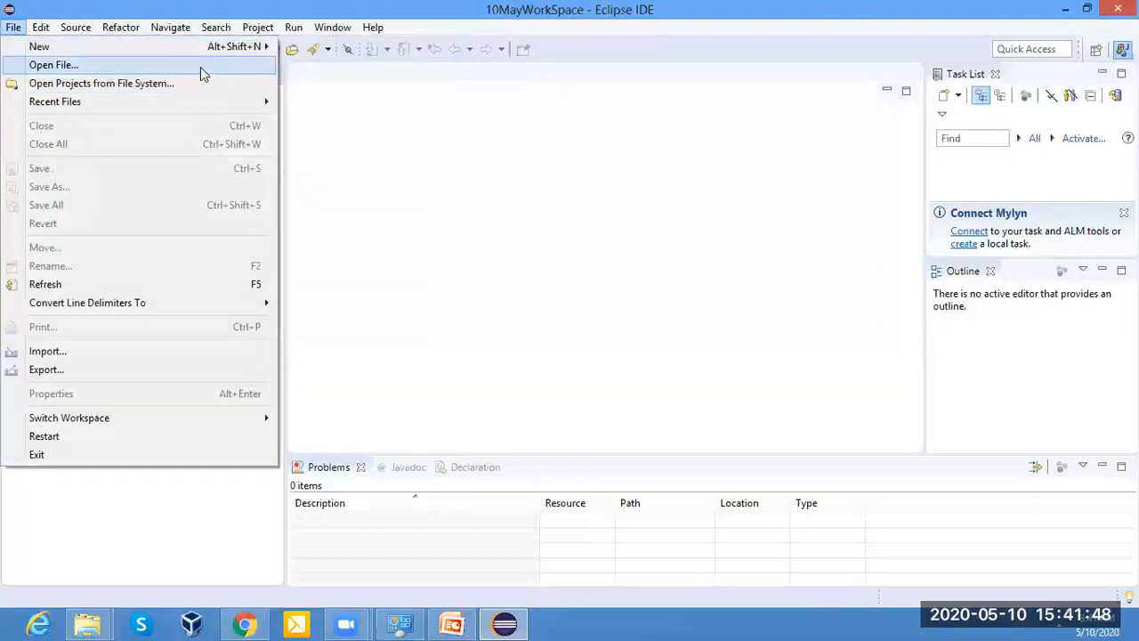
{"action": "mouse_move", "coordinate": [246, 46]}
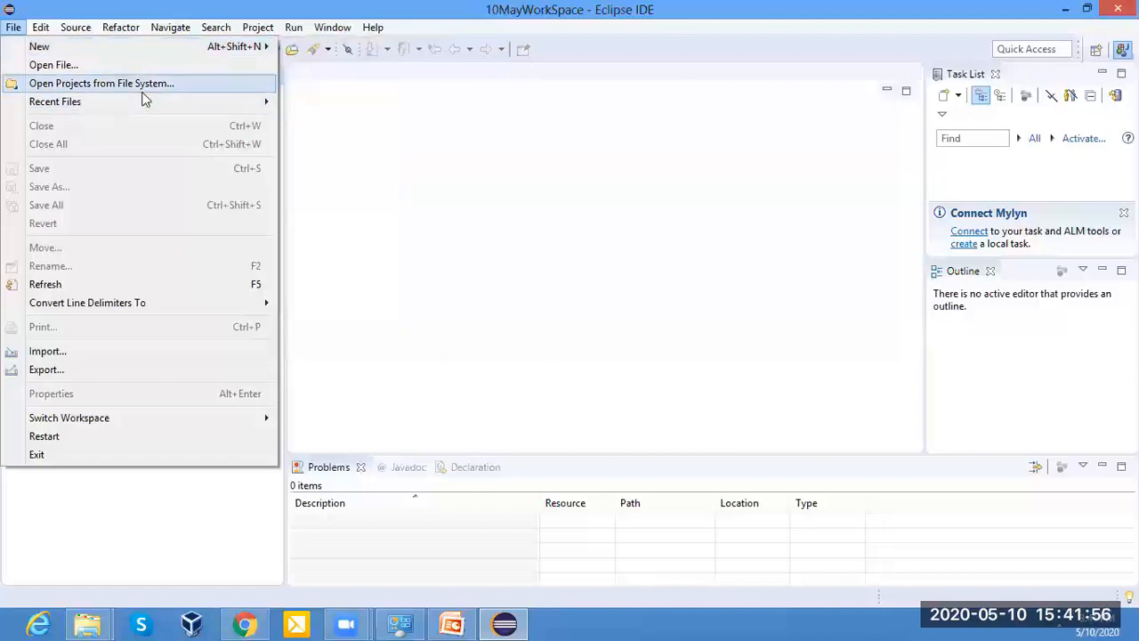
{"action": "left_click", "coordinate": [51, 359]}
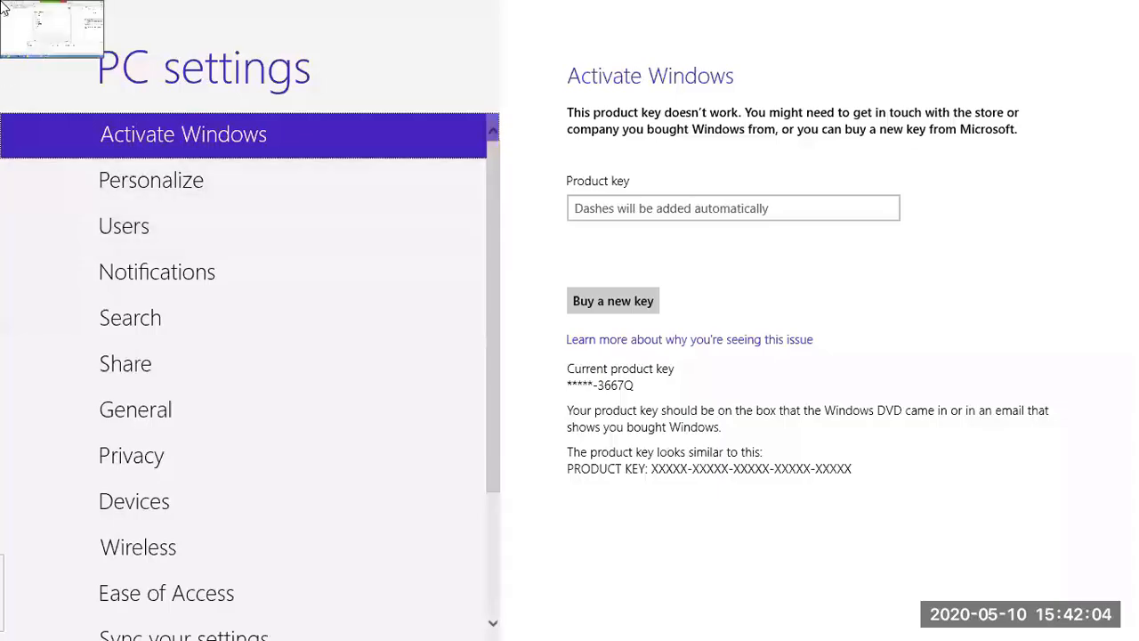
{"action": "left_click", "coordinate": [4, 7]}
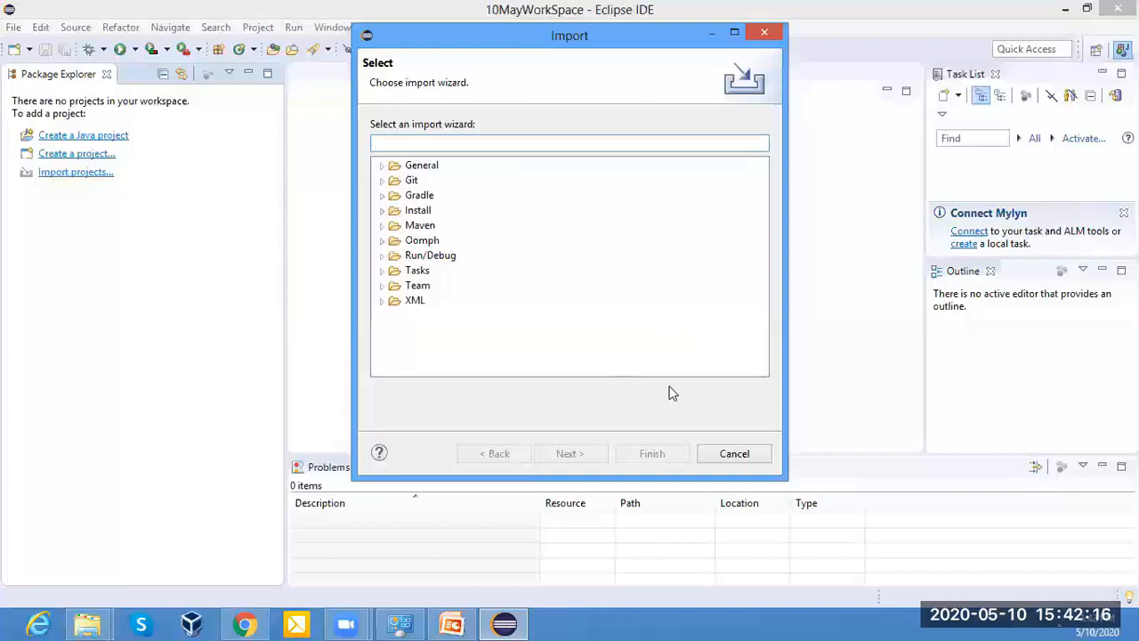
{"action": "left_click", "coordinate": [734, 455]}
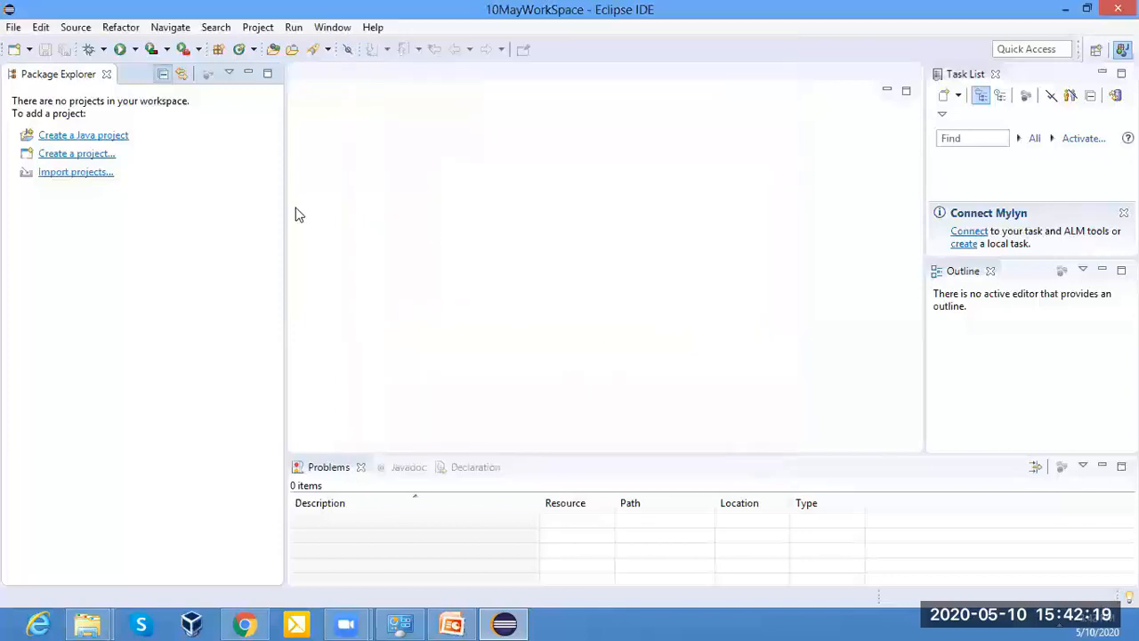
{"action": "left_click", "coordinate": [39, 31]}
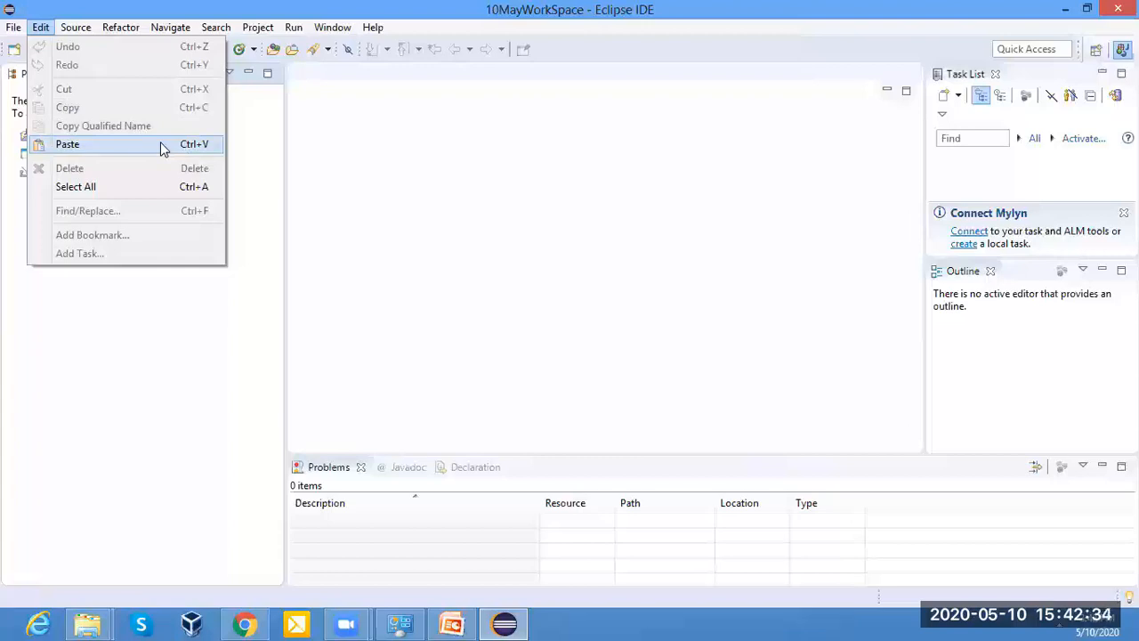
{"action": "left_click", "coordinate": [408, 81]}
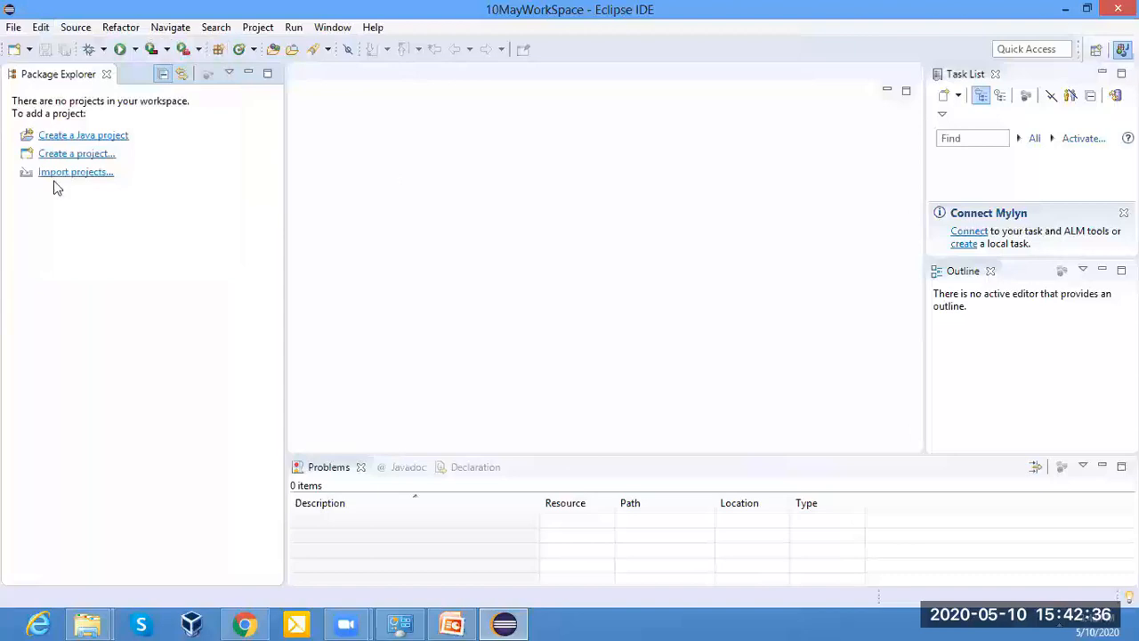
Start a new Java project with JavaSE-1.8 as its execution environment JRE.
{"action": "left_click", "coordinate": [13, 30]}
{"action": "mouse_move", "coordinate": [12, 29]}
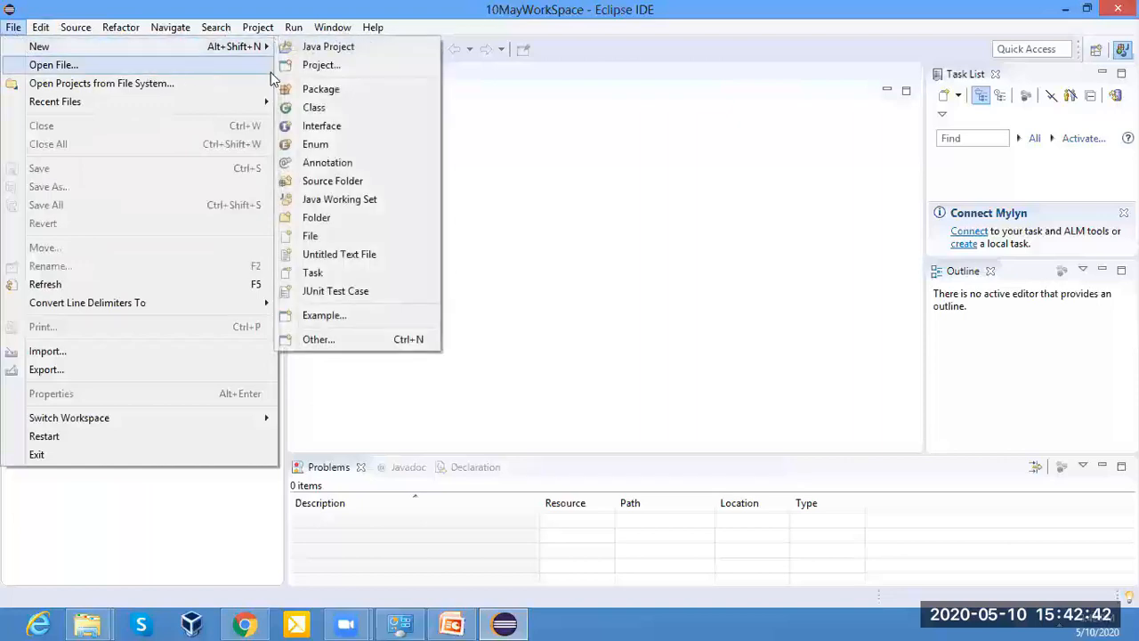
{"action": "left_click", "coordinate": [342, 48]}
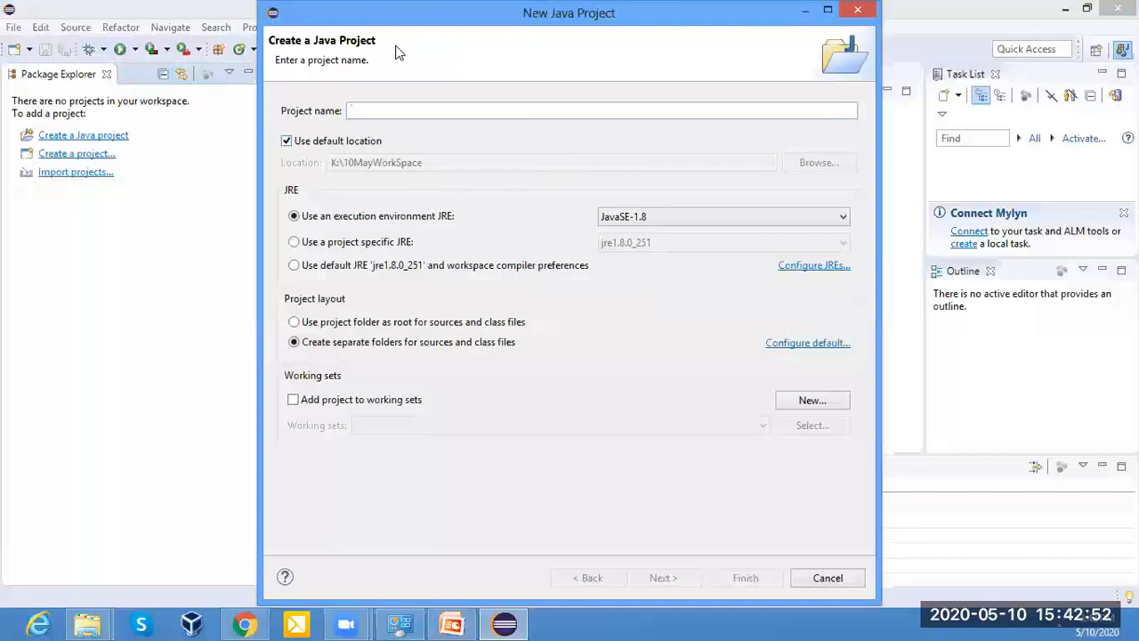
{"action": "left_click", "coordinate": [663, 217]}
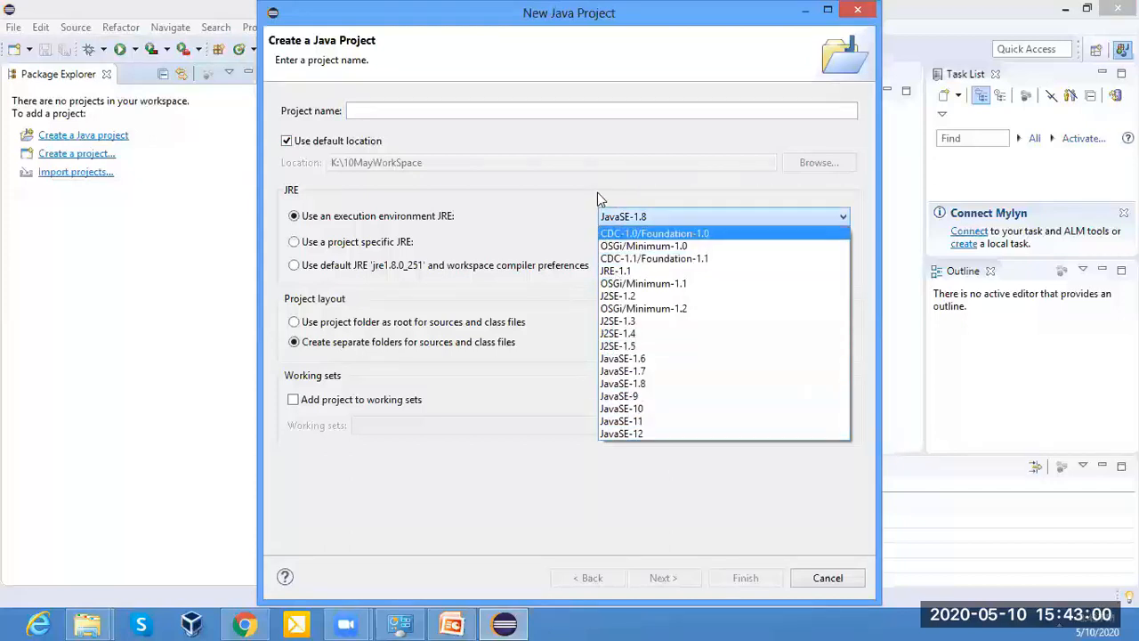
{"action": "left_click", "coordinate": [629, 385]}
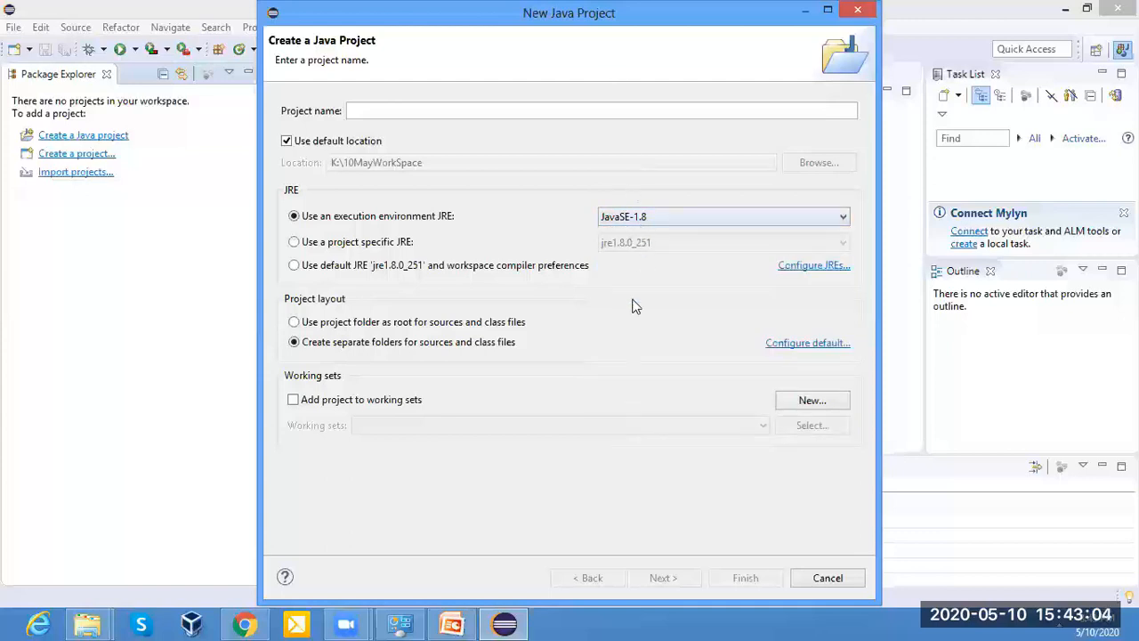
{"action": "left_click", "coordinate": [646, 219]}
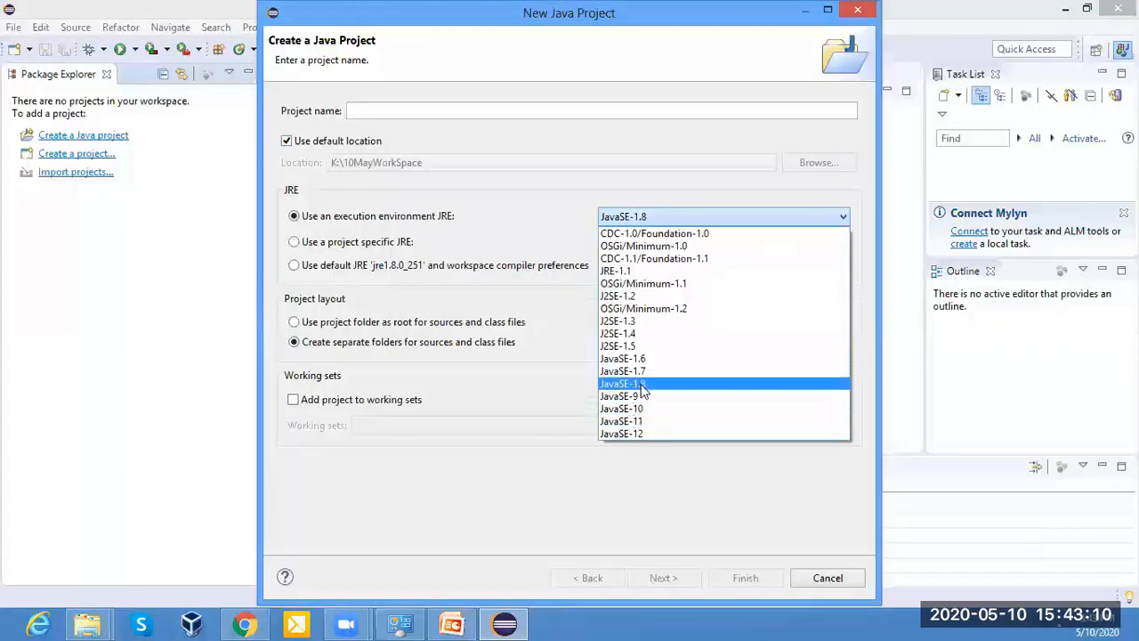
{"action": "left_click", "coordinate": [637, 383]}
Name the new Java project FirstProject.
{"action": "left_click", "coordinate": [388, 113]}
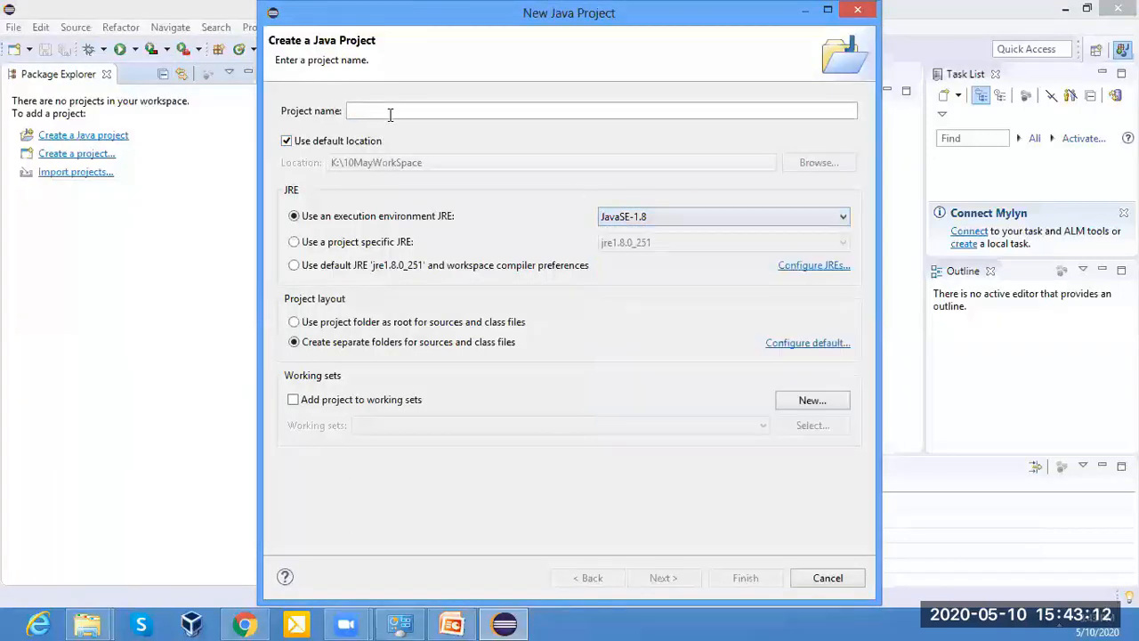
{"action": "type", "text": "Str"}
{"action": "key", "text": "BackSpace"}
{"action": "key", "text": "BackSpace"}
{"action": "key", "text": "BackSpace"}
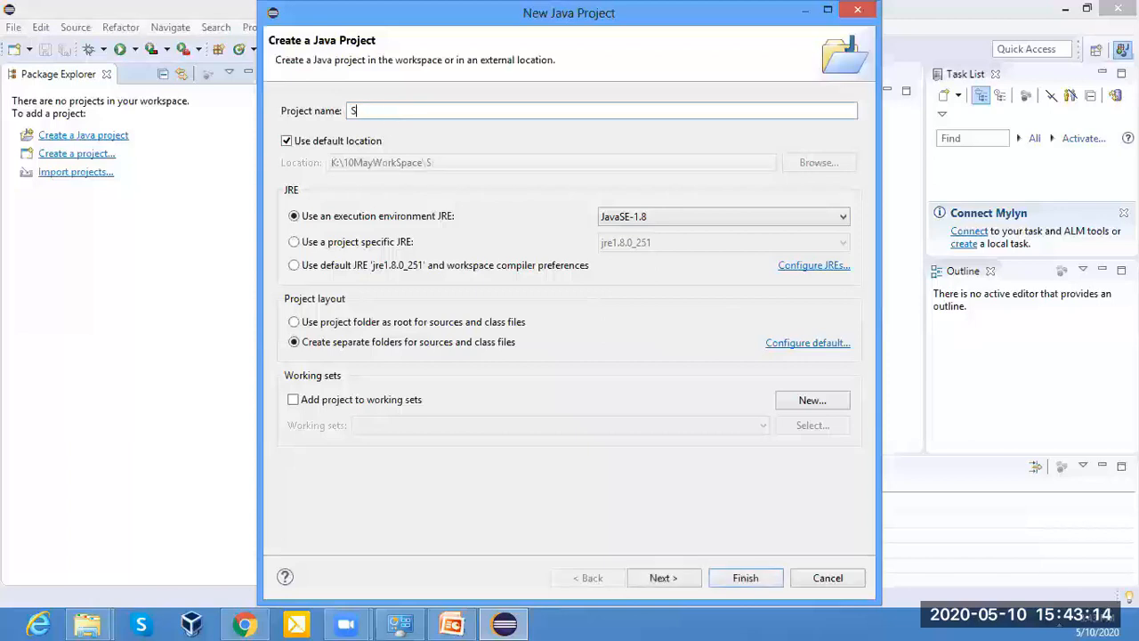
{"action": "type", "text": "First"}
{"action": "type", "text": "Project"}
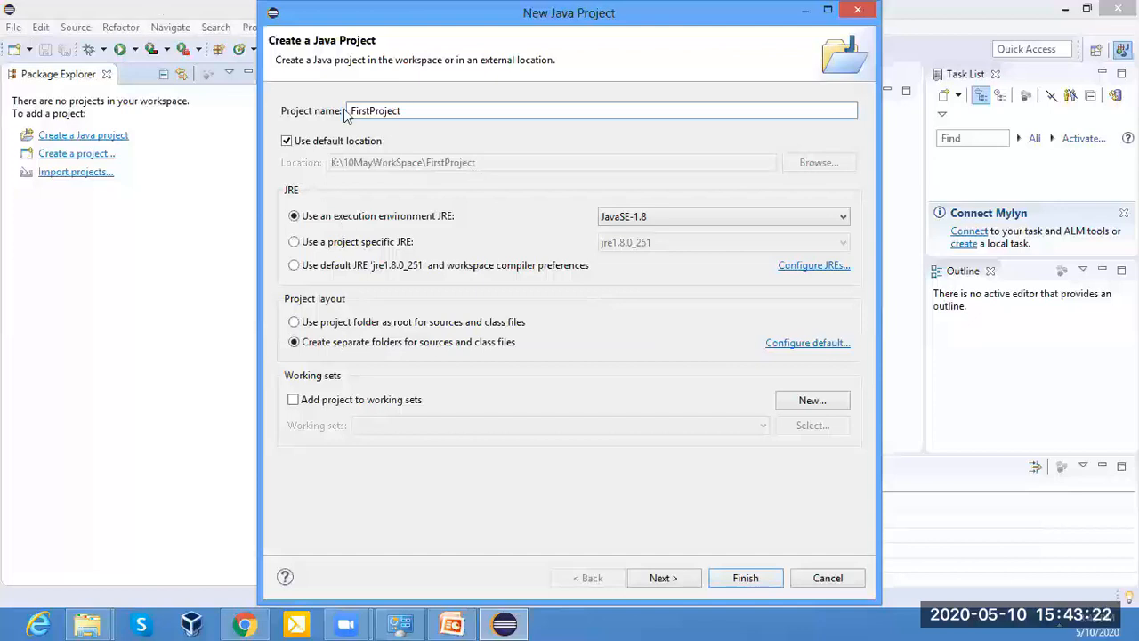
Keep the execution environment JRE option selected and finish creating the project with the default Java build settings.
{"action": "double_click", "coordinate": [397, 13]}
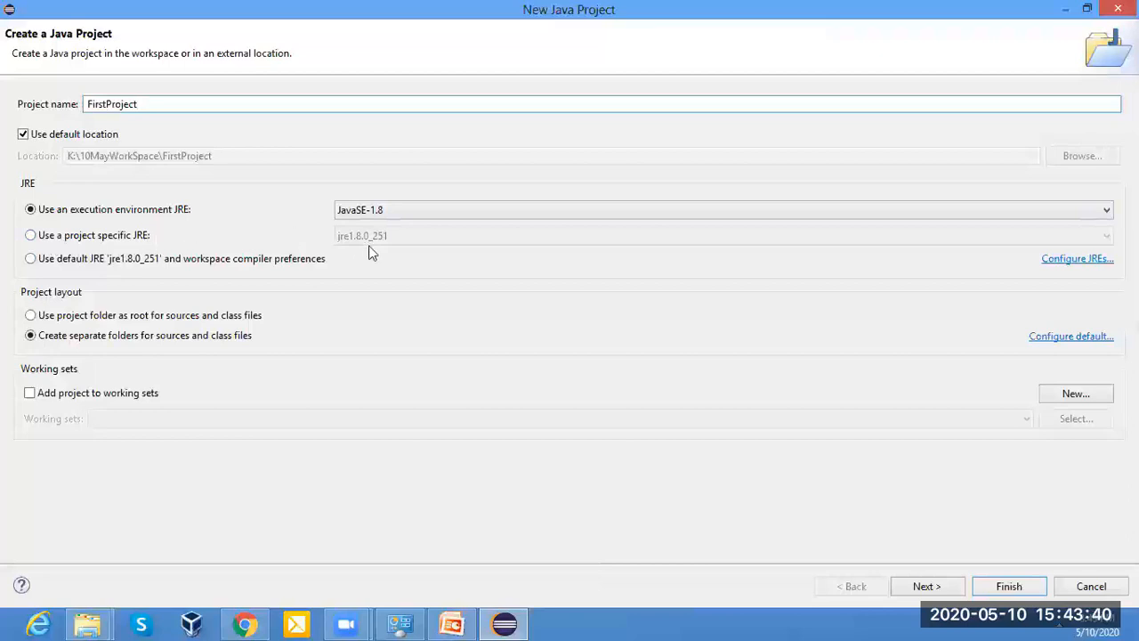
{"action": "left_click", "coordinate": [30, 235]}
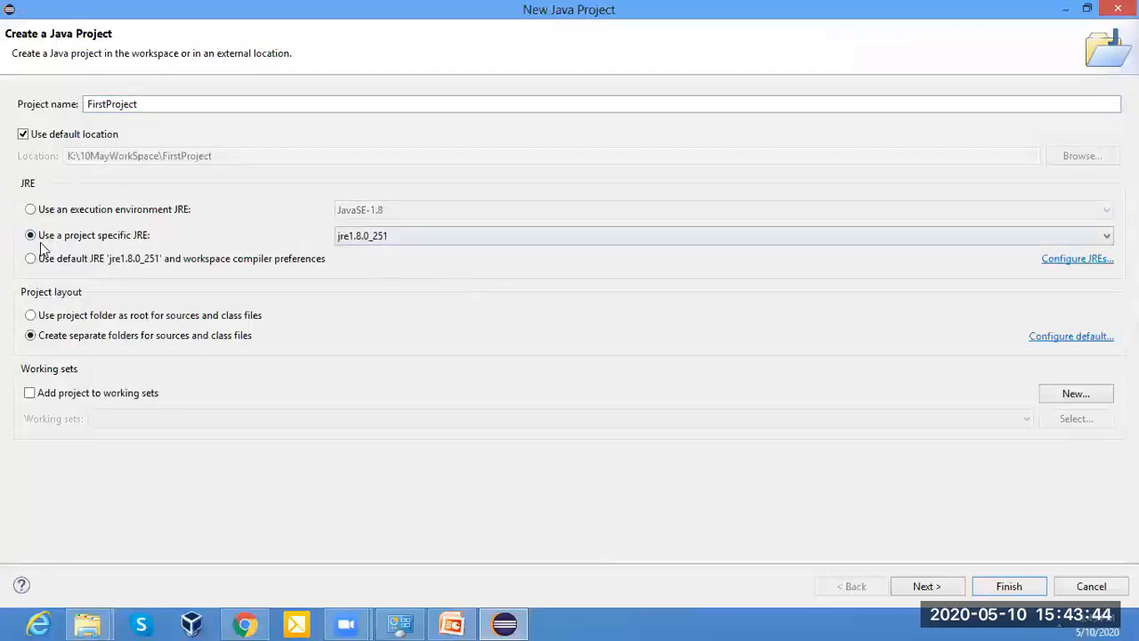
{"action": "left_click", "coordinate": [31, 210]}
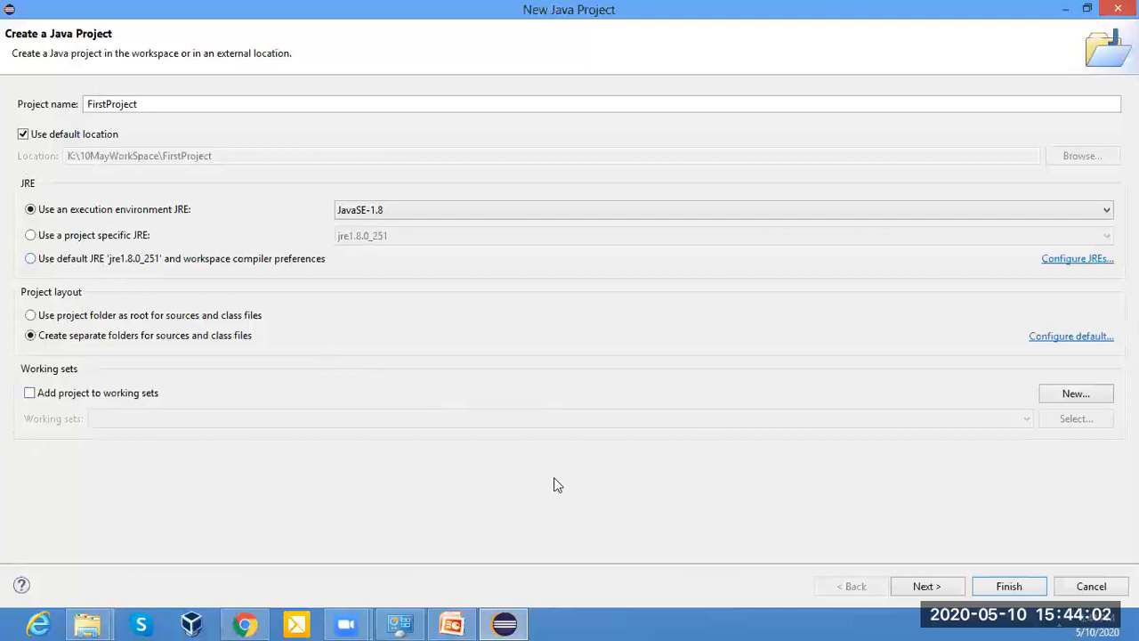
{"action": "left_click", "coordinate": [929, 588]}
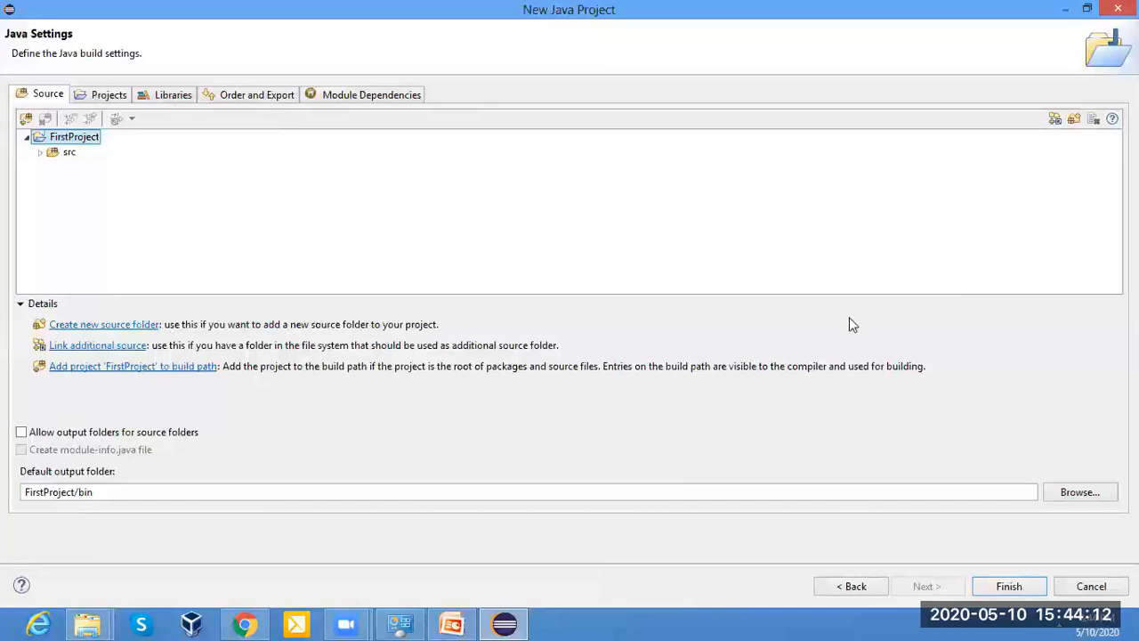
{"action": "left_click", "coordinate": [1028, 589]}
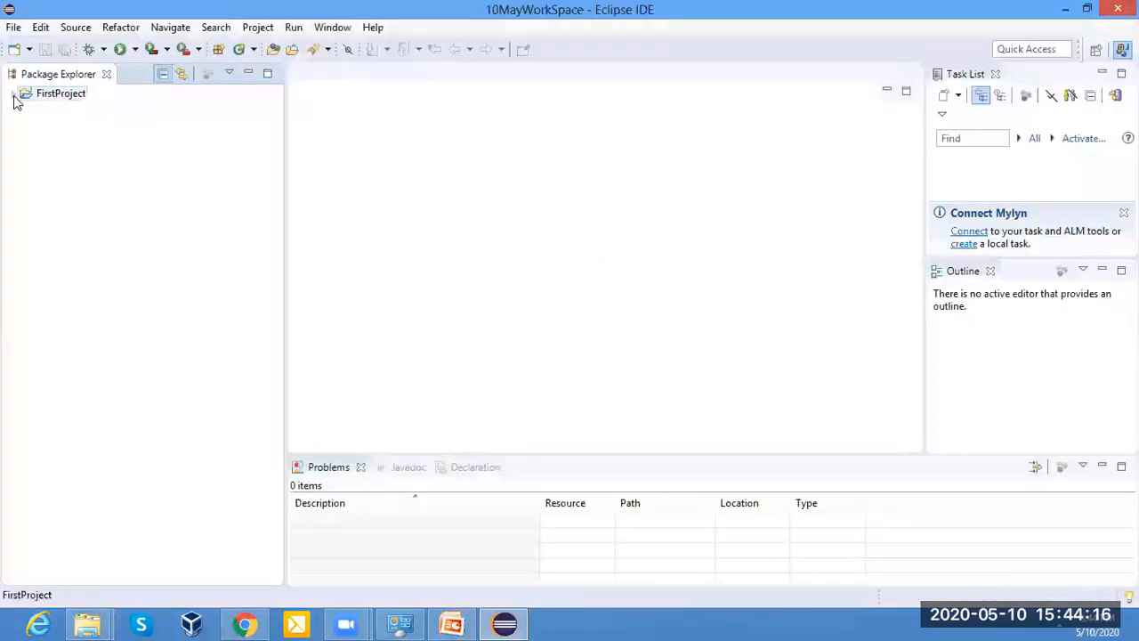
Expand FirstProject and its JRE System Library to examine the library's JAR files and the src folder.
{"action": "left_click", "coordinate": [12, 94]}
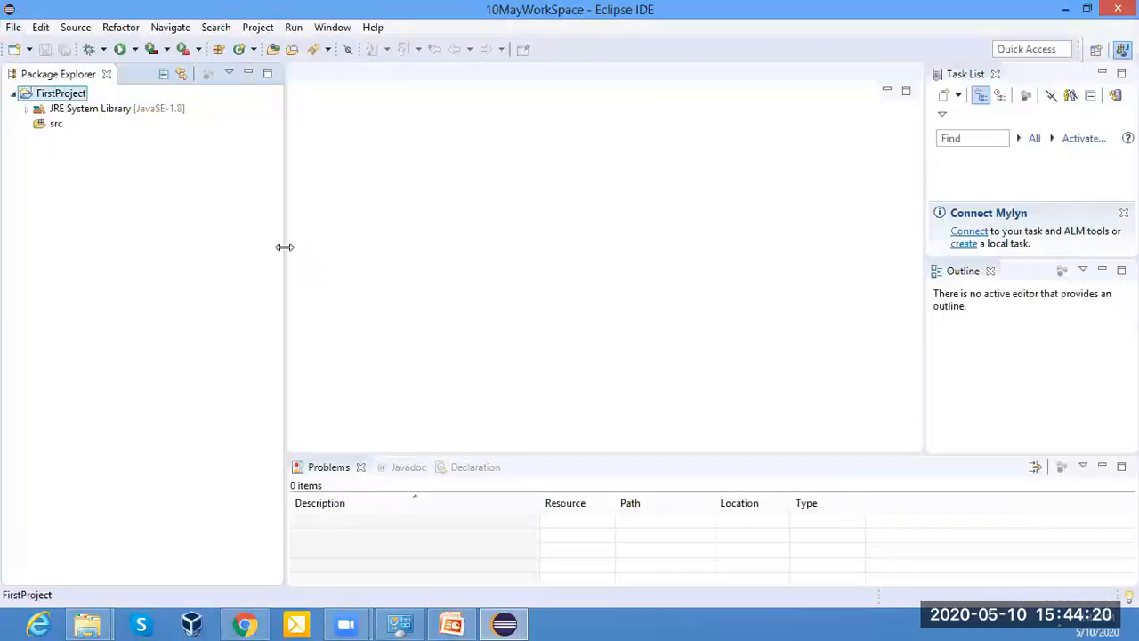
{"action": "left_click_drag", "start_coordinate": [285, 178], "coordinate": [213, 245]}
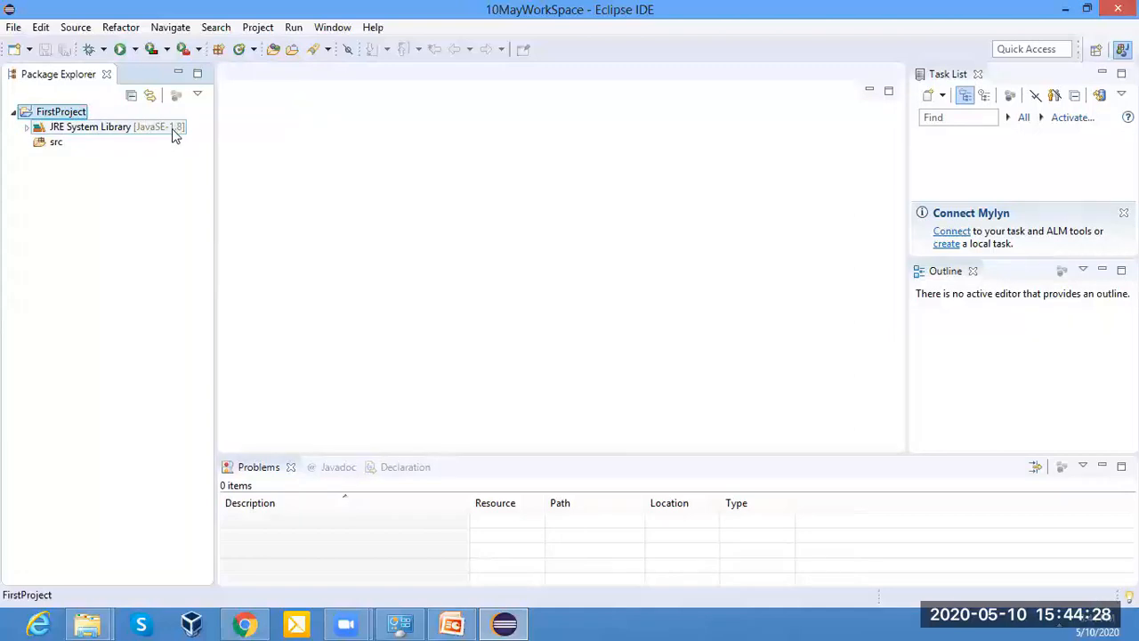
{"action": "left_click", "coordinate": [28, 128]}
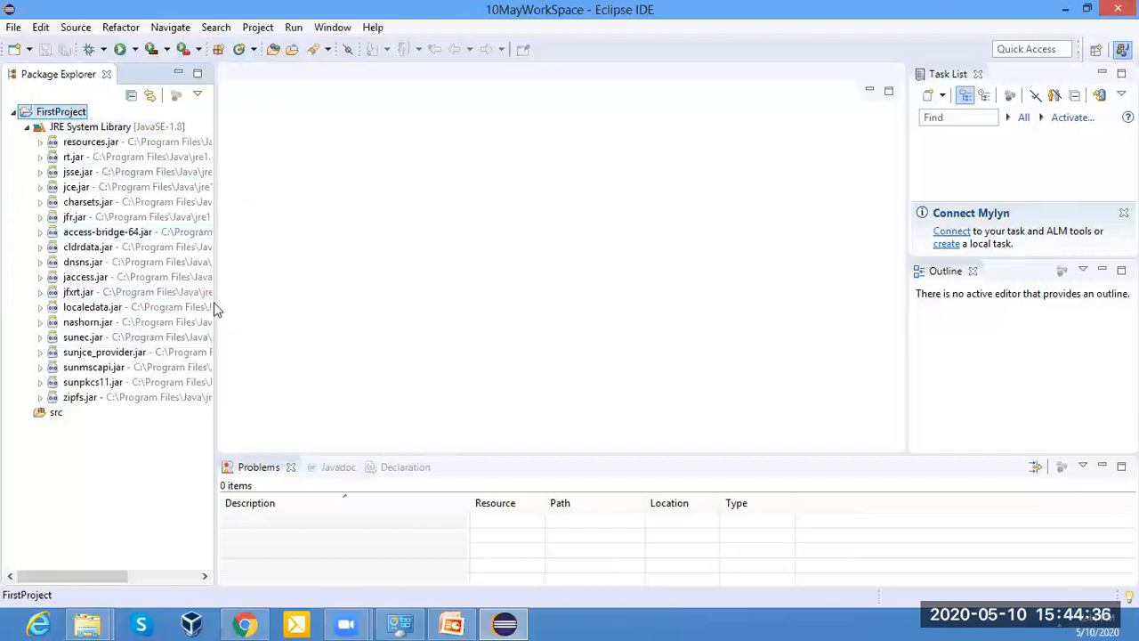
{"action": "left_click_drag", "start_coordinate": [214, 307], "coordinate": [275, 314]}
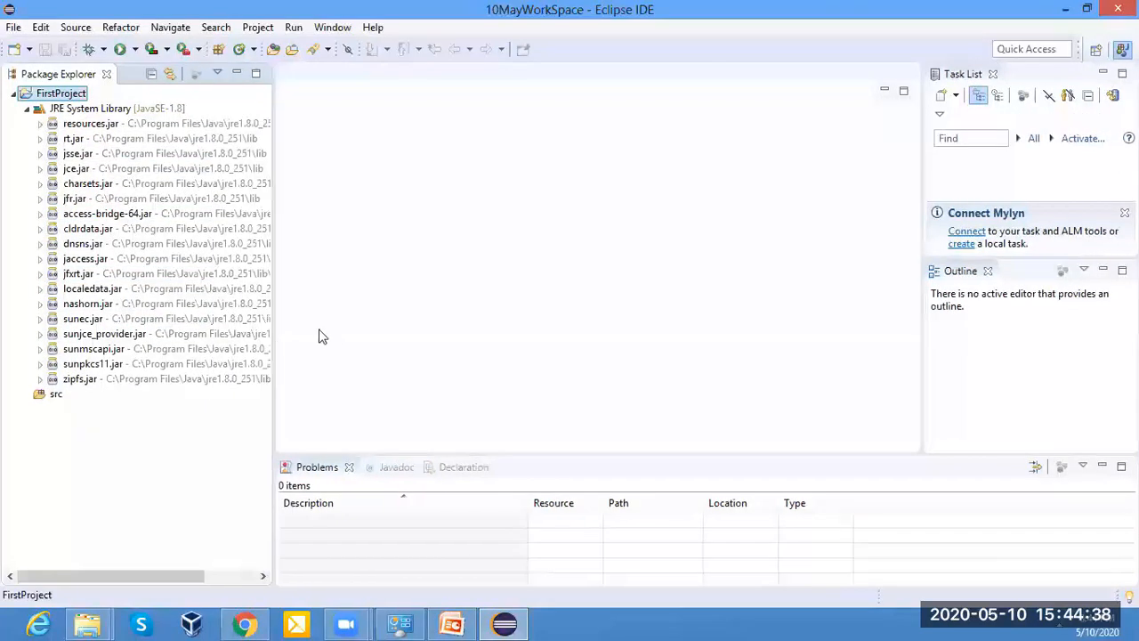
{"action": "left_click", "coordinate": [55, 396]}
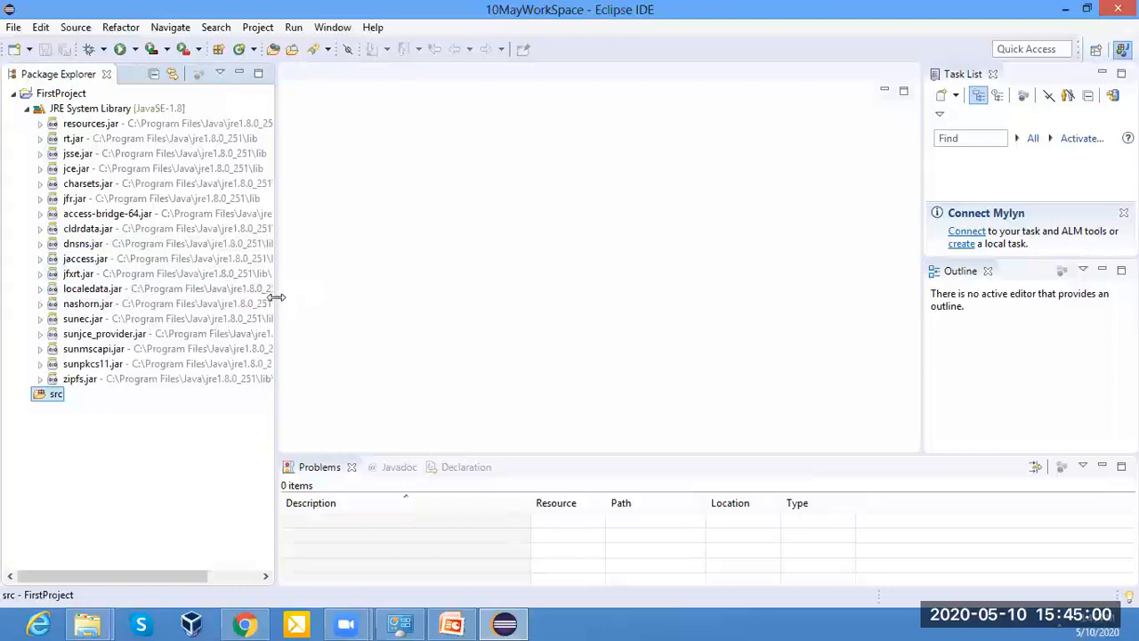
Narrow the Package Explorer and collapse the JRE System Library while keeping FirstProject expanded.
{"action": "left_click_drag", "start_coordinate": [273, 301], "coordinate": [178, 304]}
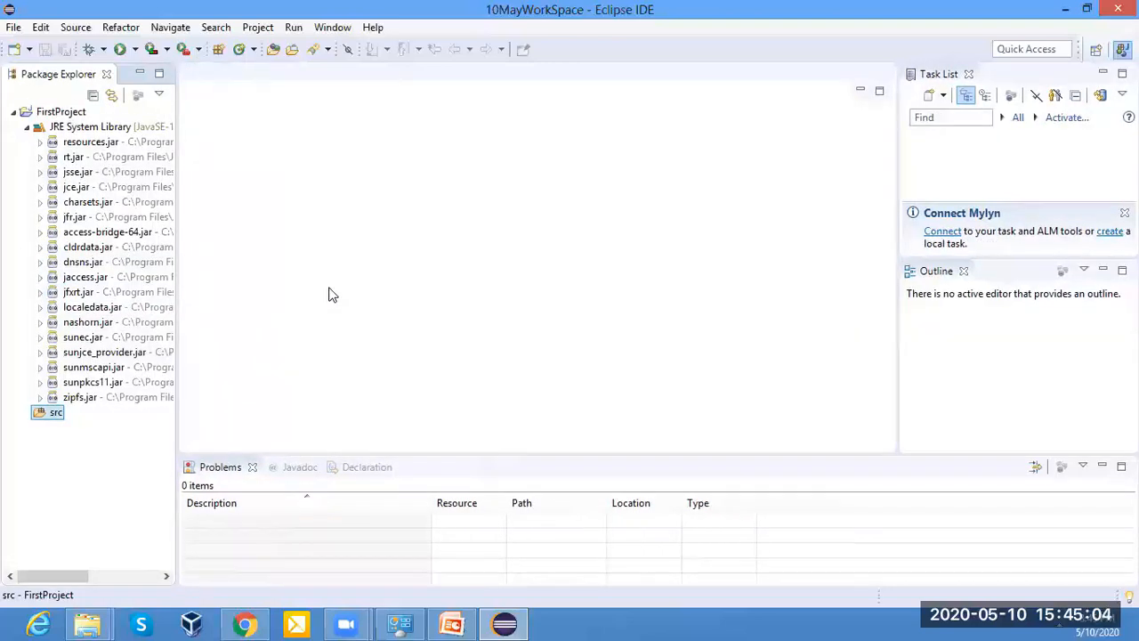
{"action": "left_click", "coordinate": [13, 112]}
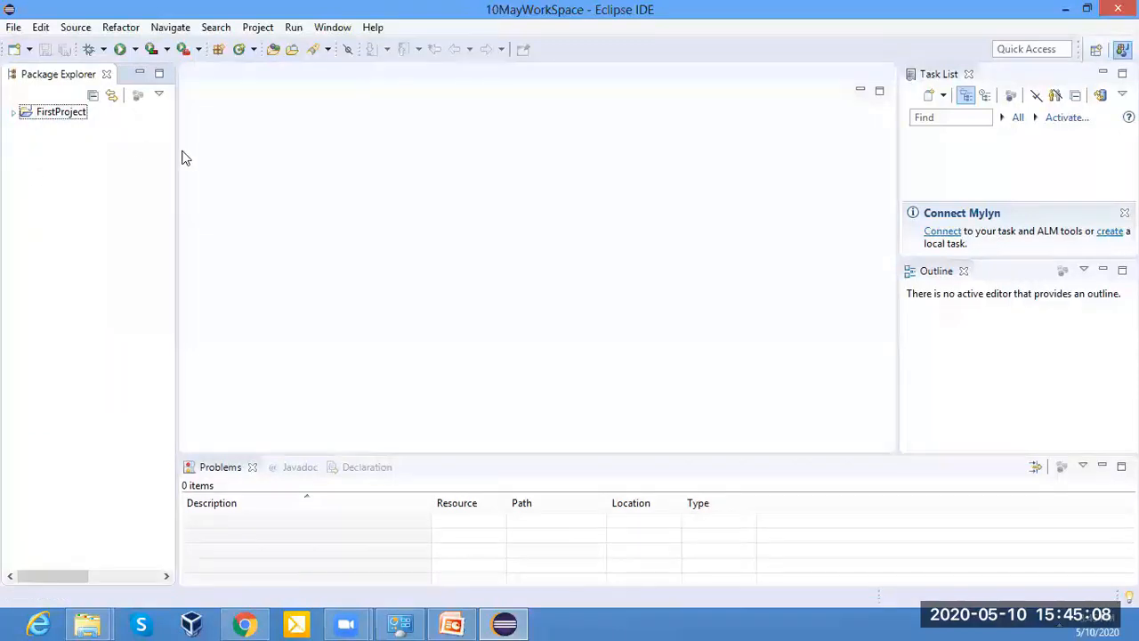
{"action": "left_click_drag", "start_coordinate": [176, 155], "coordinate": [186, 159]}
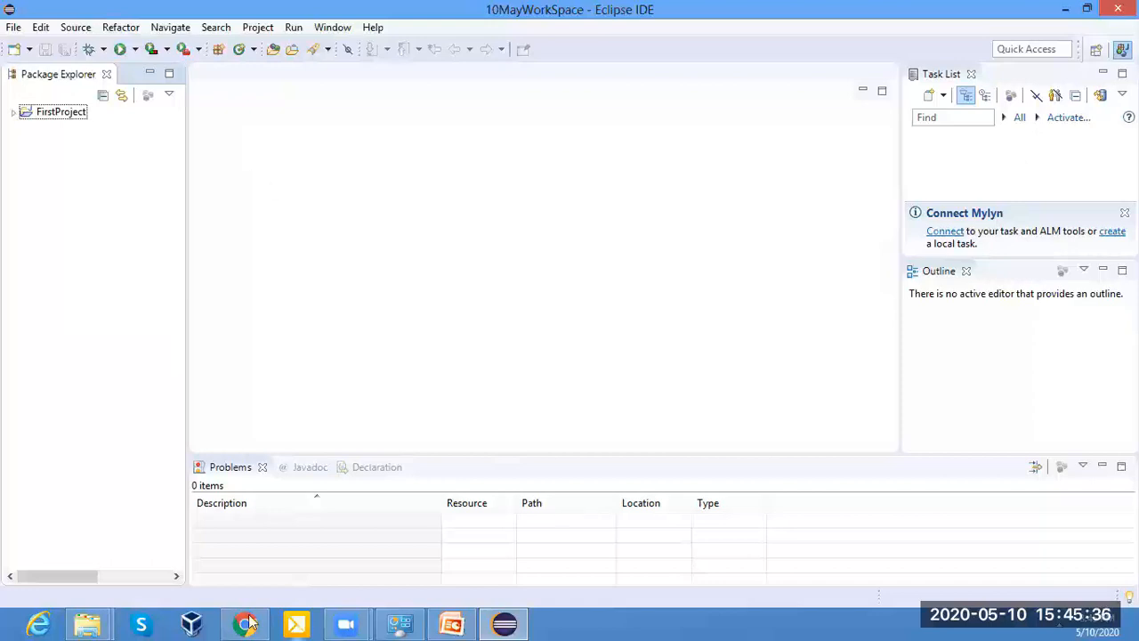
{"action": "left_click", "coordinate": [13, 113]}
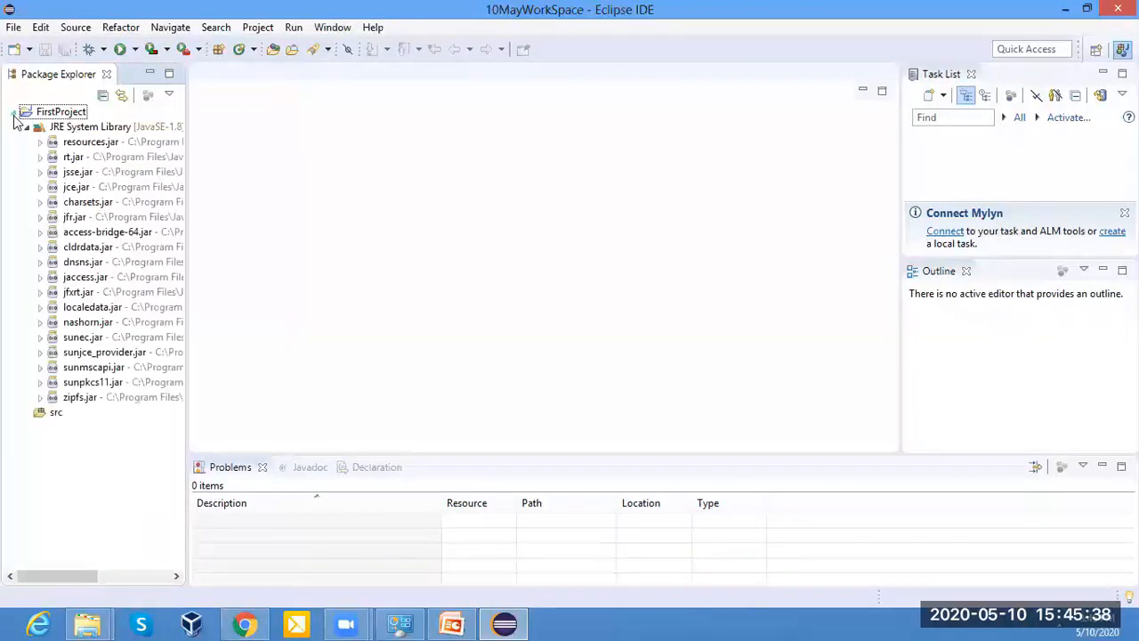
{"action": "left_click", "coordinate": [28, 129]}
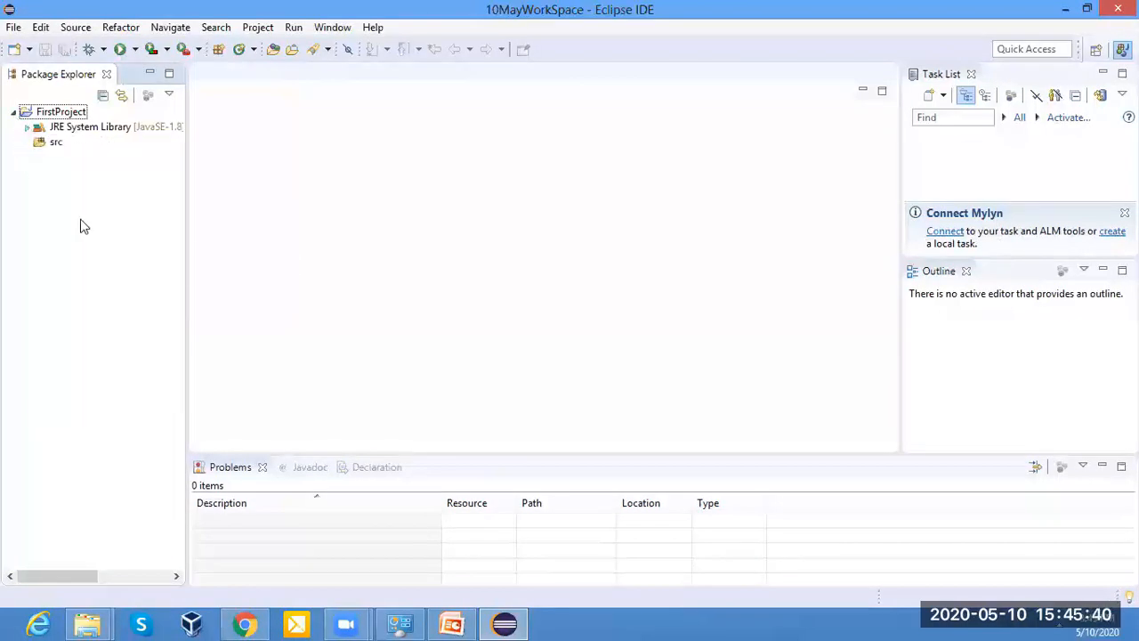
Start a new Java package in the src folder and check that its source folder is FirstProject/src.
{"action": "left_click", "coordinate": [49, 144]}
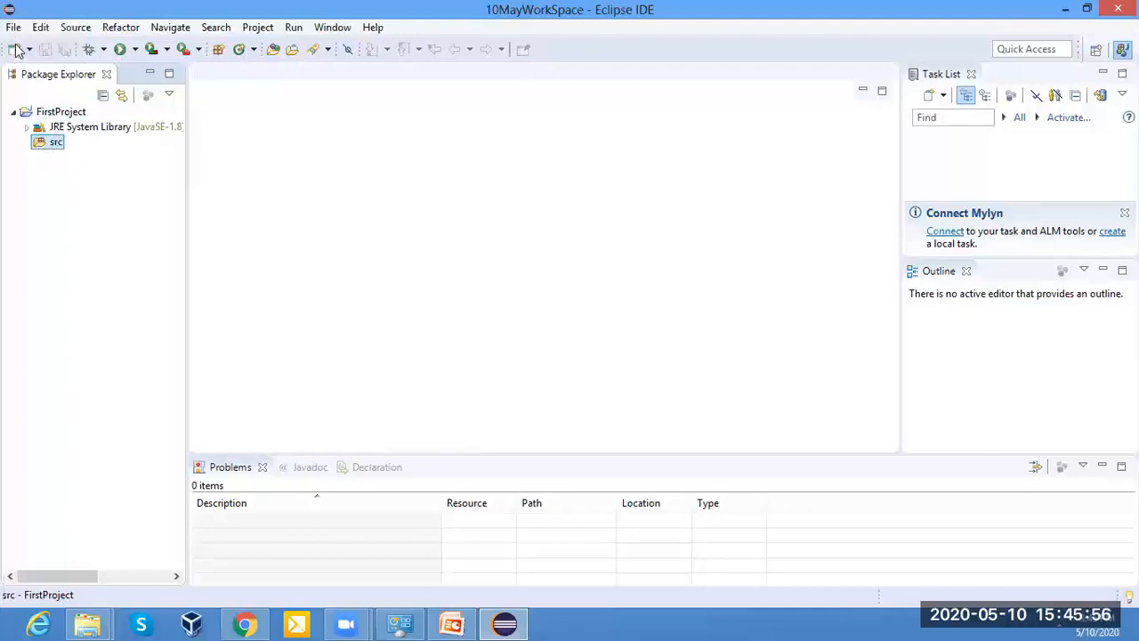
{"action": "left_click", "coordinate": [49, 144]}
{"action": "right_click", "coordinate": [49, 144]}
{"action": "mouse_move", "coordinate": [108, 116]}
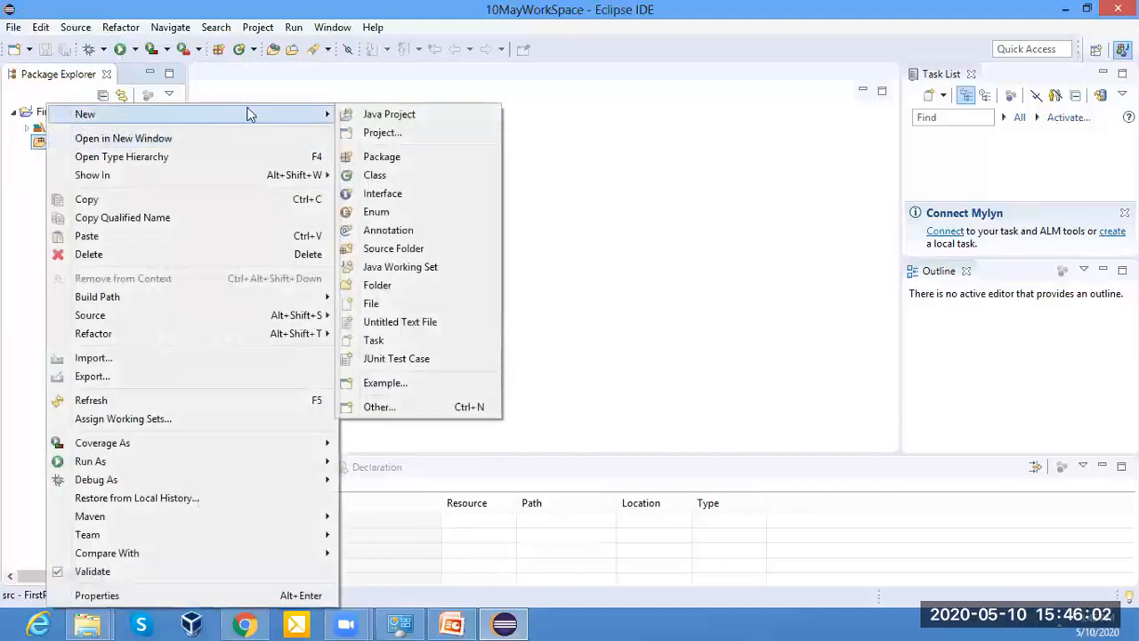
{"action": "left_click", "coordinate": [381, 158]}
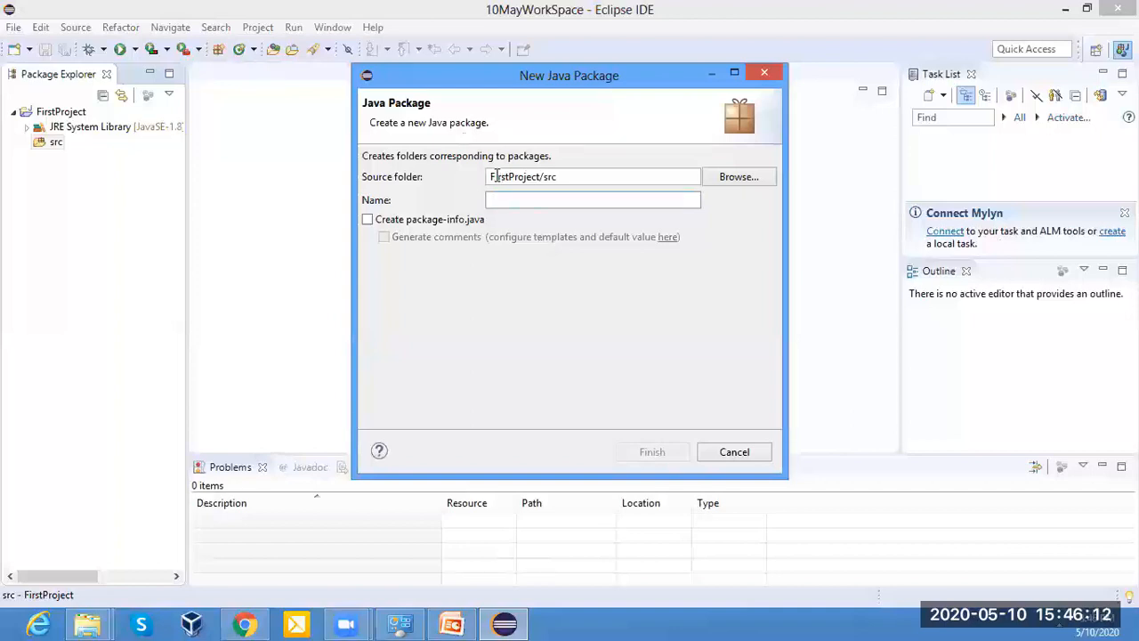
{"action": "left_click_drag", "start_coordinate": [490, 176], "coordinate": [548, 175]}
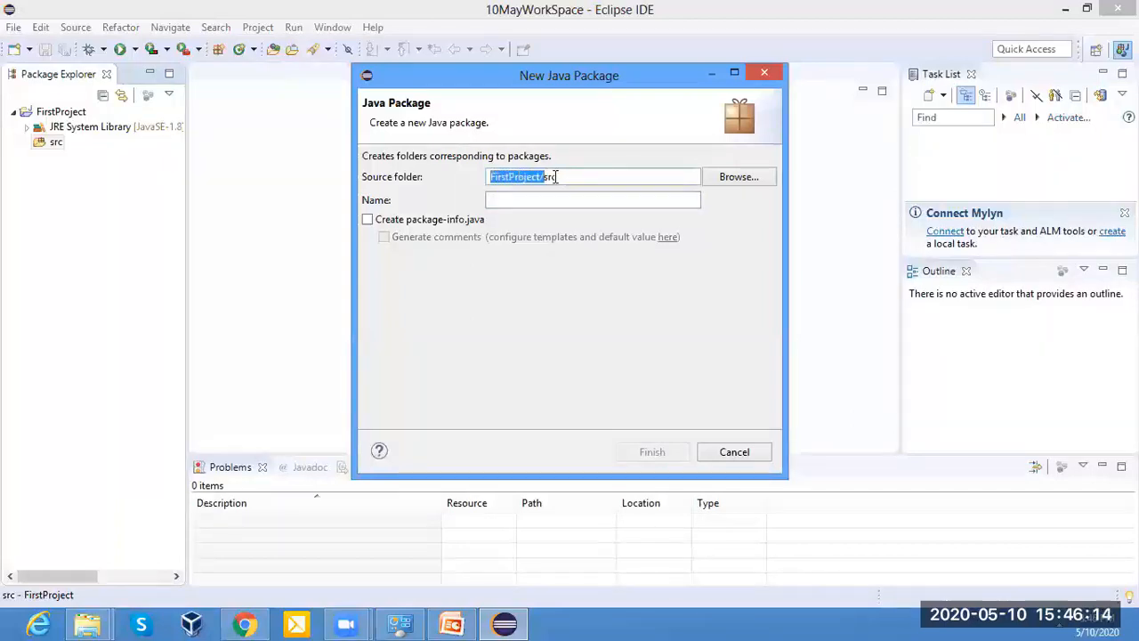
{"action": "left_click", "coordinate": [549, 176]}
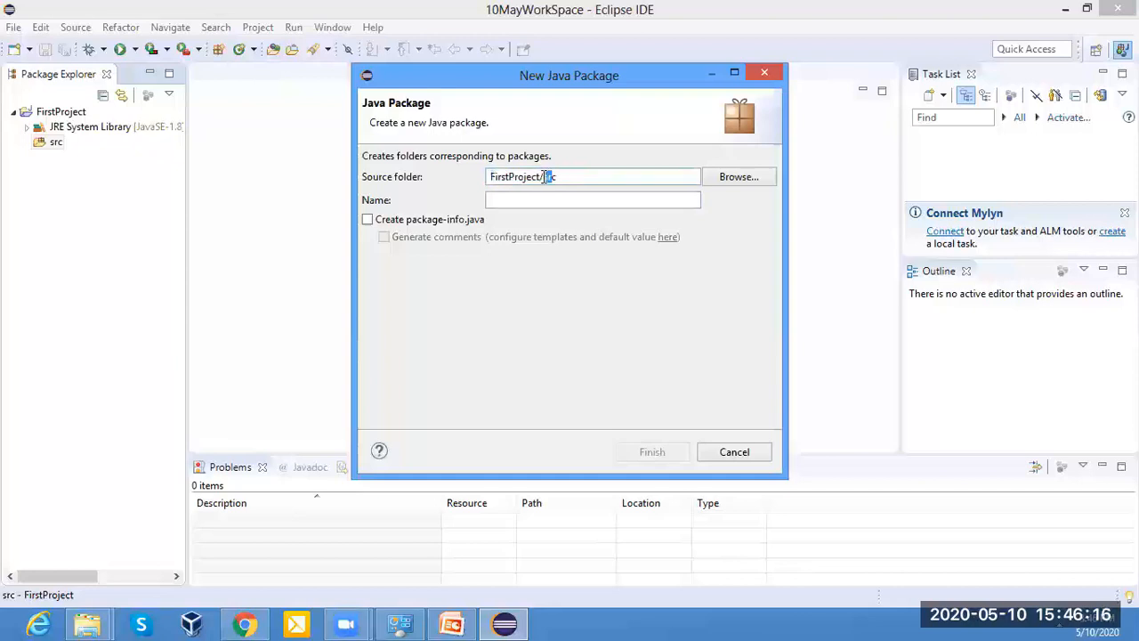
Try the package names First and F, starting with an uppercase letter, and clear the name.
{"action": "left_click", "coordinate": [521, 201]}
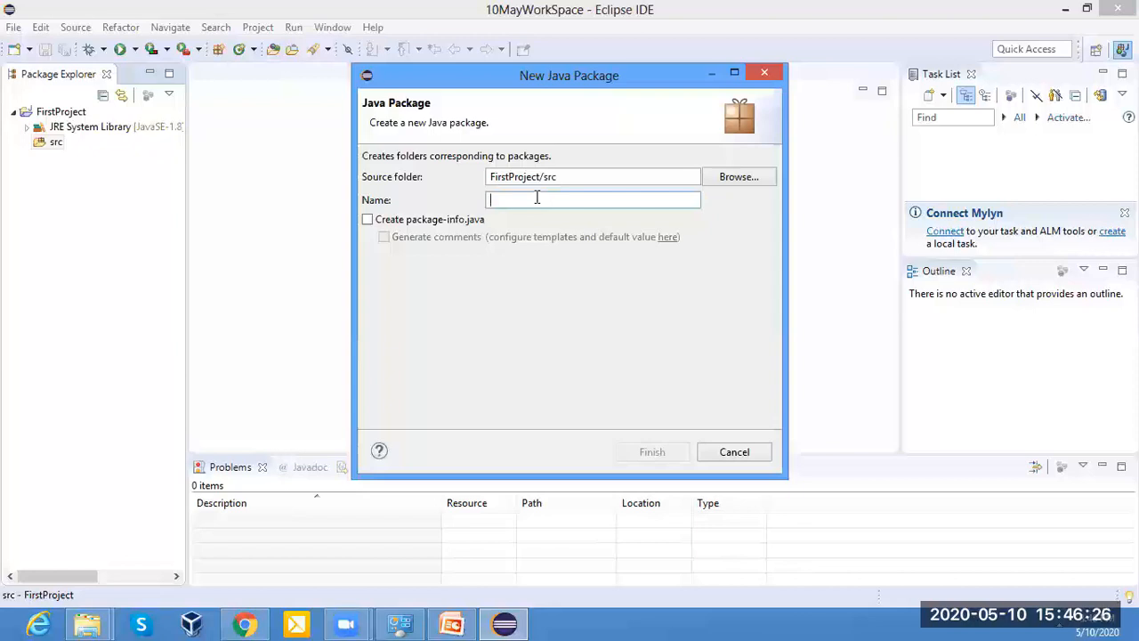
{"action": "type", "text": "First"}
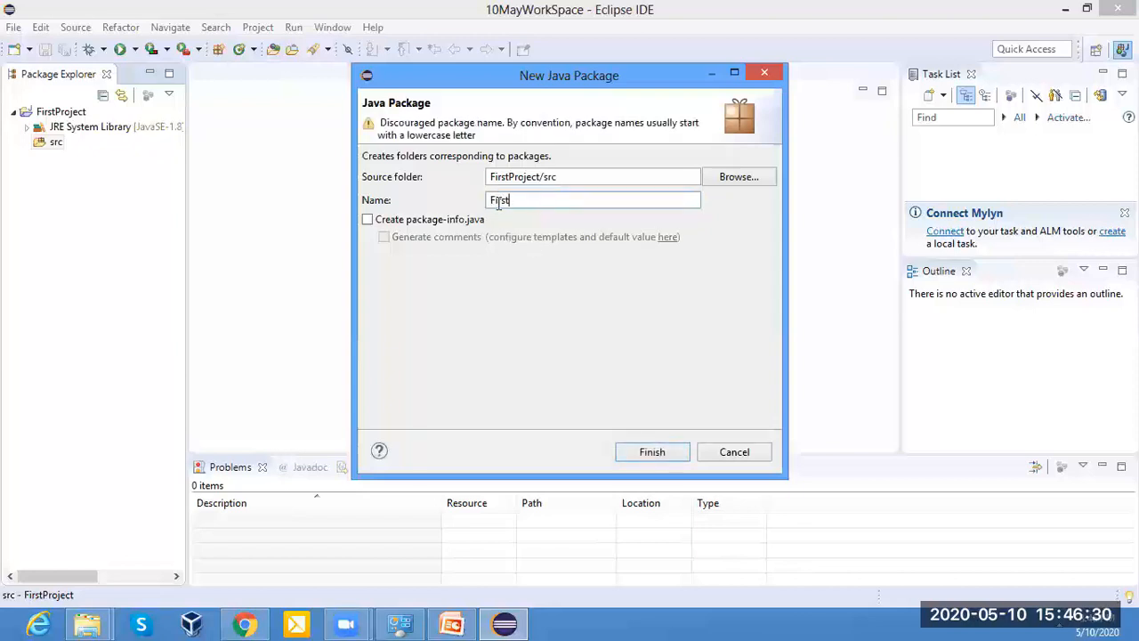
{"action": "key", "text": "BackSpace"}
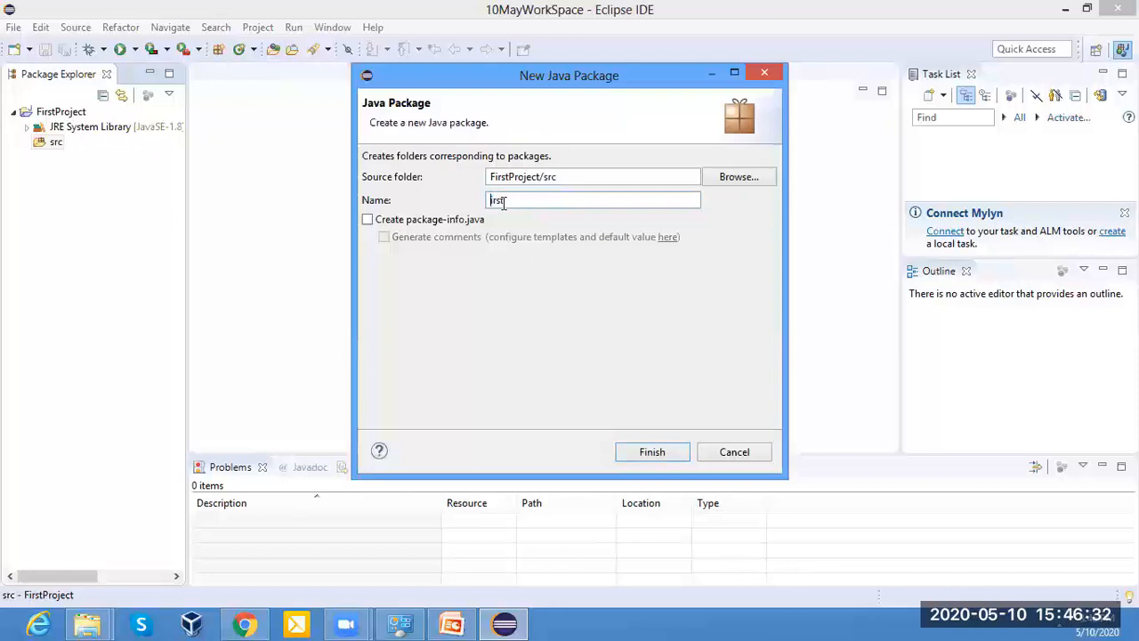
{"action": "key", "text": "BackSpace"}
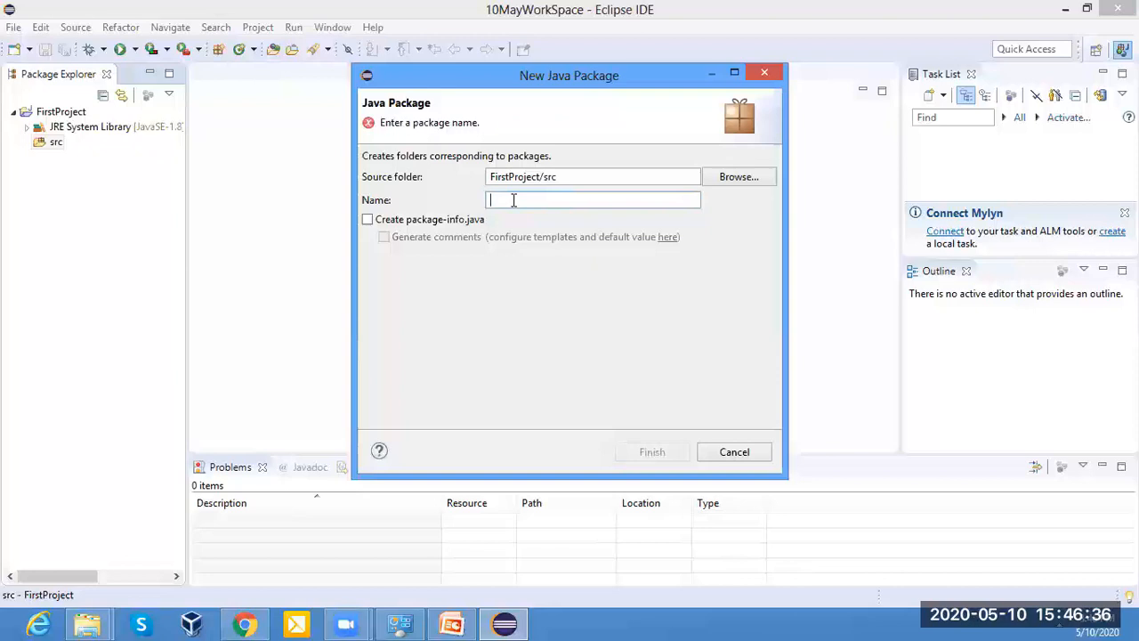
{"action": "type", "text": "F"}
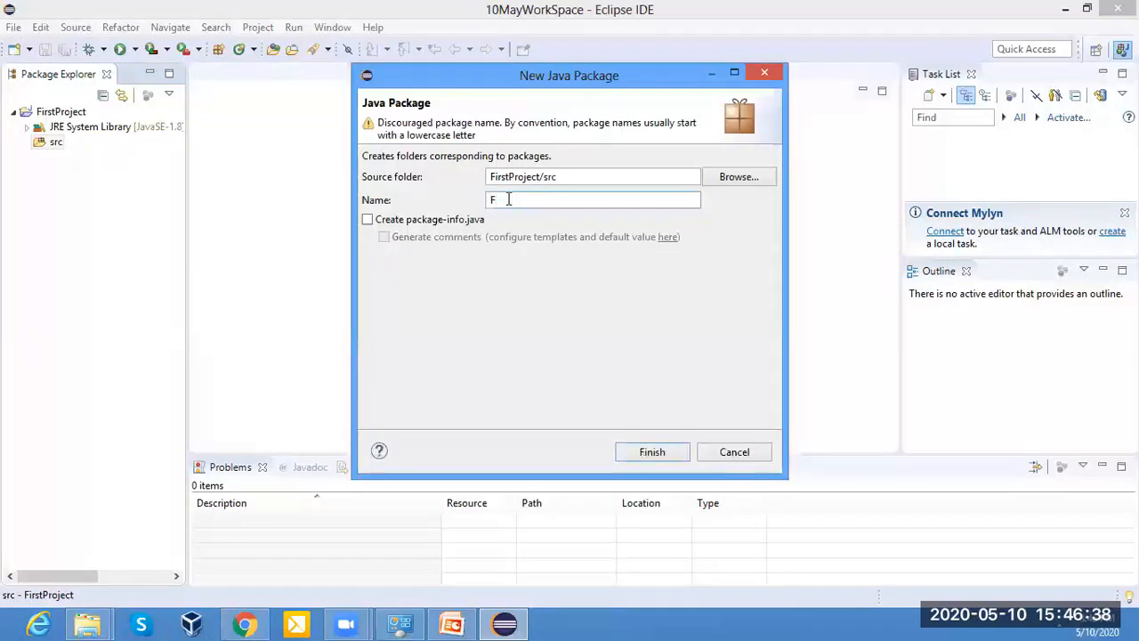
{"action": "left_click_drag", "start_coordinate": [377, 125], "coordinate": [501, 126]}
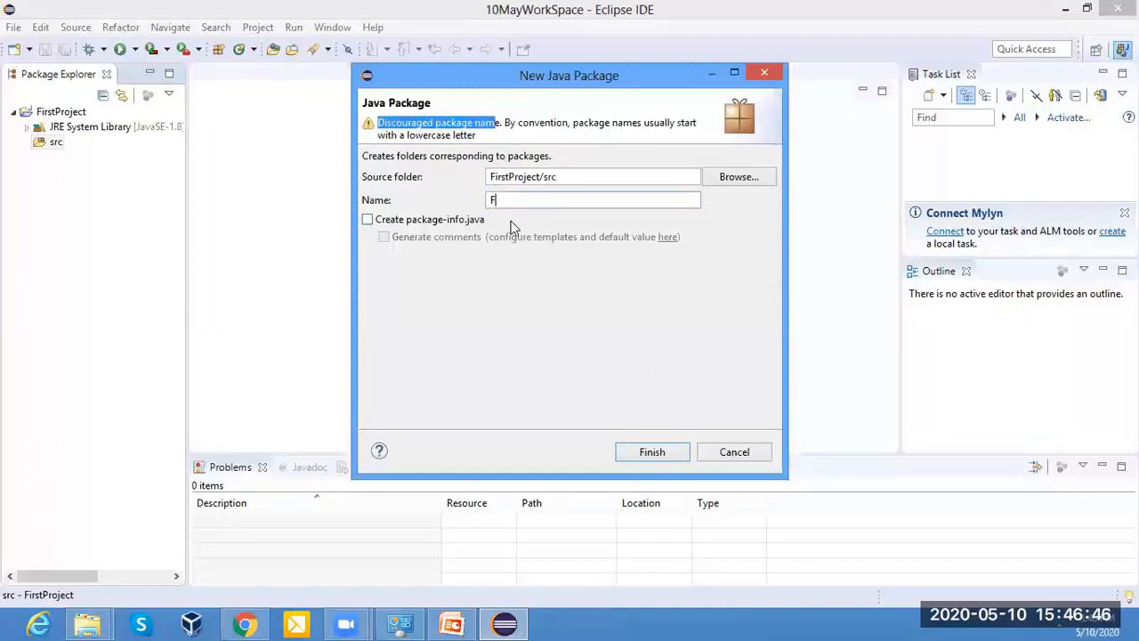
{"action": "key", "text": "BackSpace"}
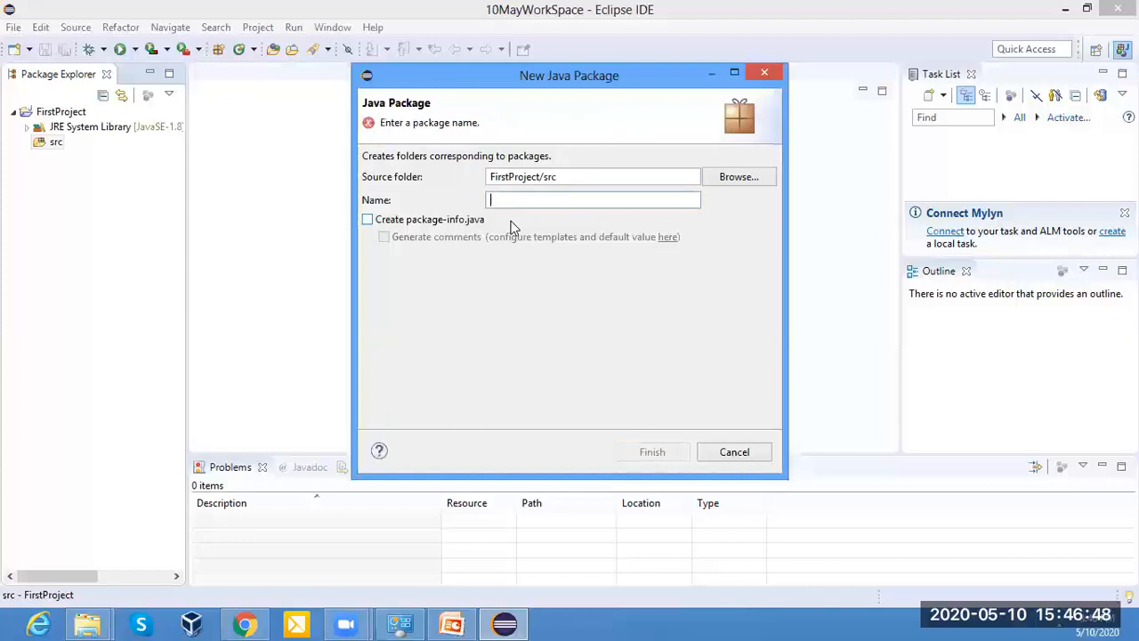
Name the package firstJavaProject with a lowercase first letter and finish creating it.
{"action": "type", "text": "firs"}
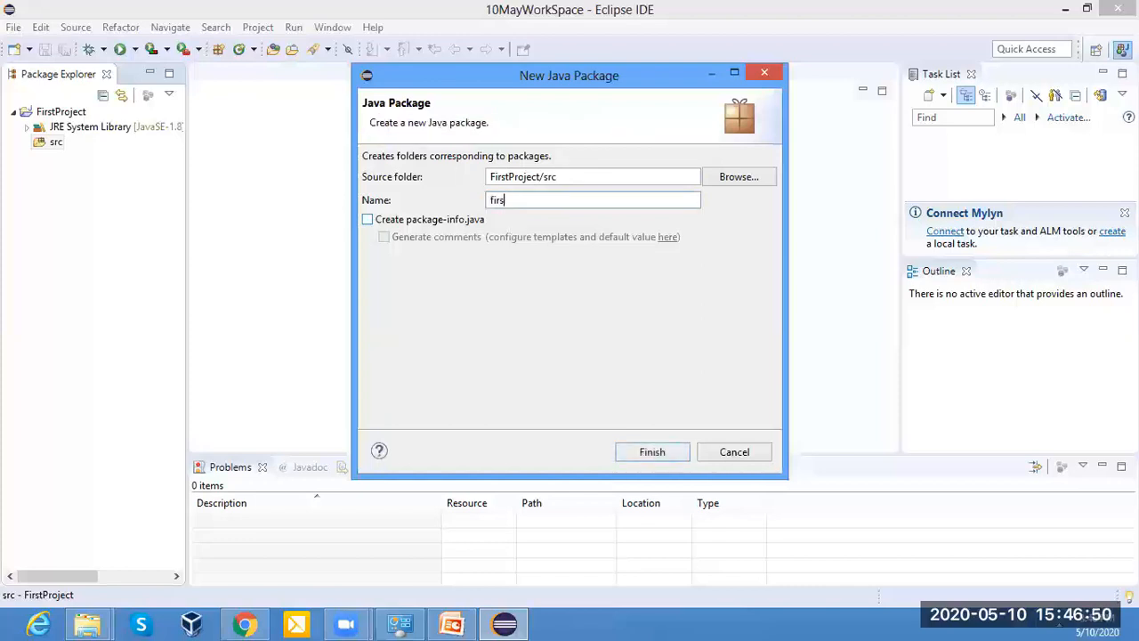
{"action": "type", "text": "tjava"}
{"action": "key", "text": "BackSpace"}
{"action": "key", "text": "BackSpace"}
{"action": "key", "text": "BackSpace"}
{"action": "key", "text": "BackSpace"}
{"action": "type", "text": "JavaProject"}
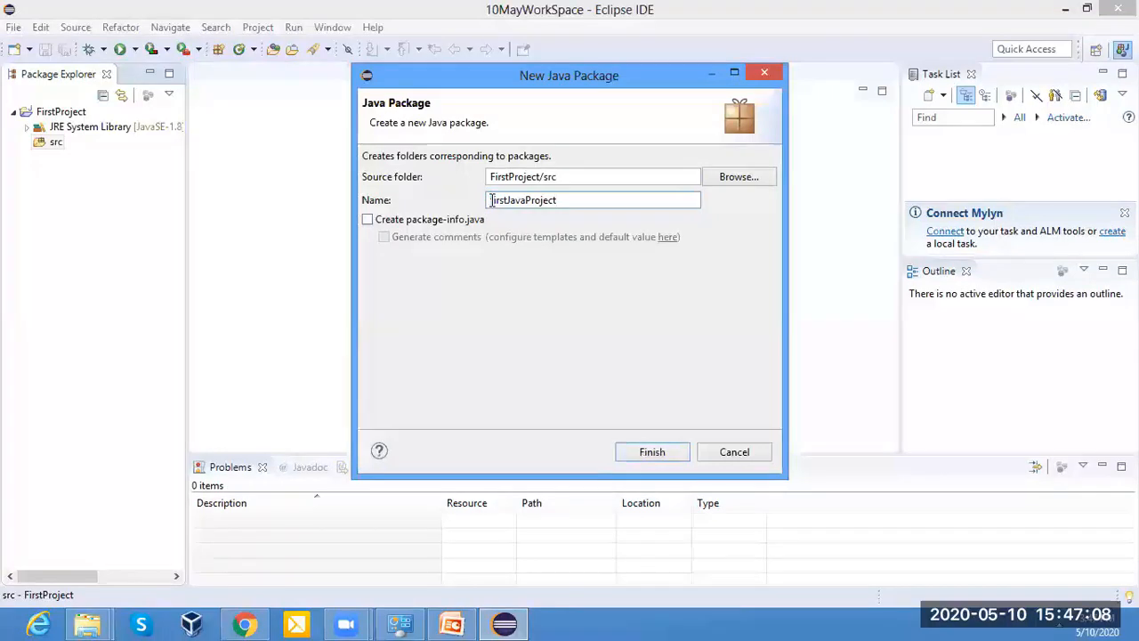
{"action": "left_click", "coordinate": [648, 454]}
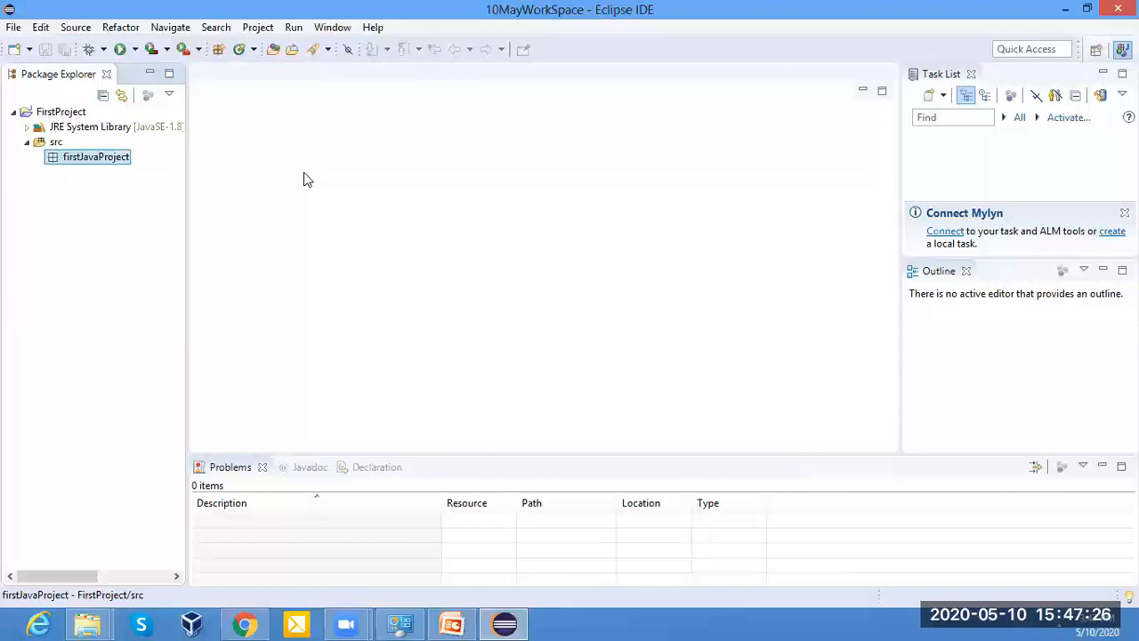
Start a new Java class in the firstJavaProject package and name it Hello.
{"action": "right_click", "coordinate": [69, 163]}
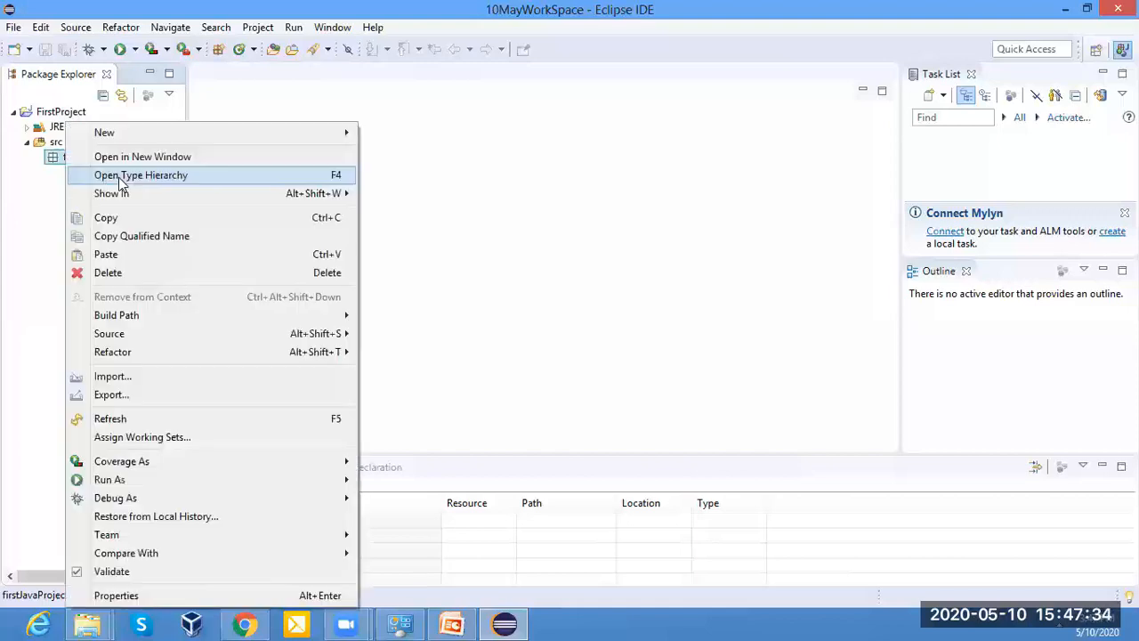
{"action": "mouse_move", "coordinate": [91, 133]}
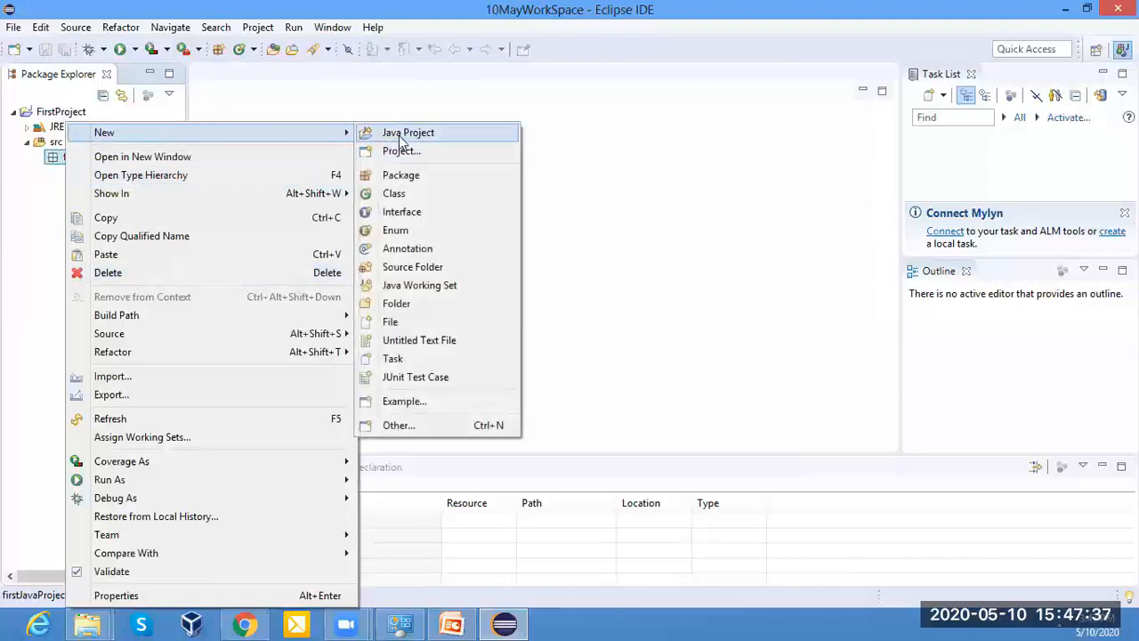
{"action": "left_click", "coordinate": [387, 195]}
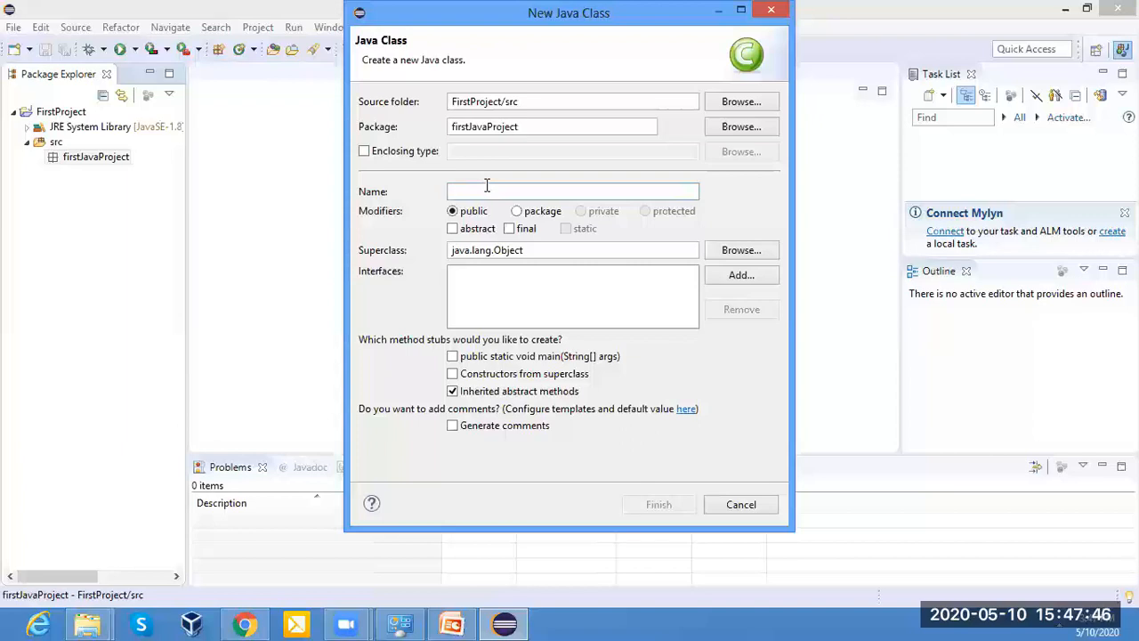
{"action": "type", "text": "He"}
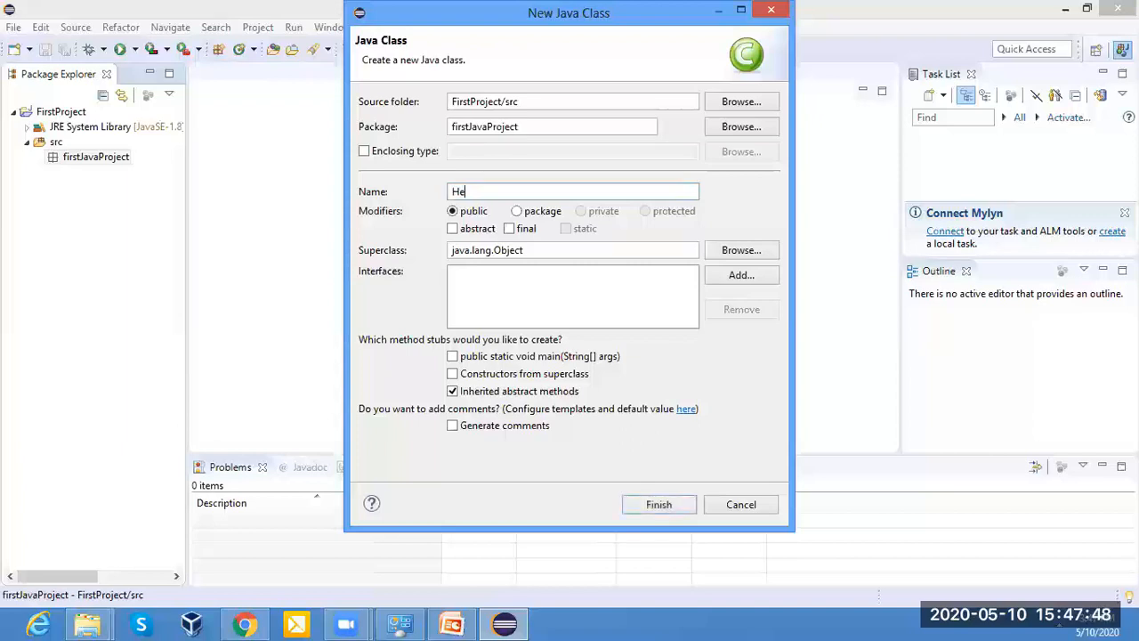
{"action": "type", "text": "llo"}
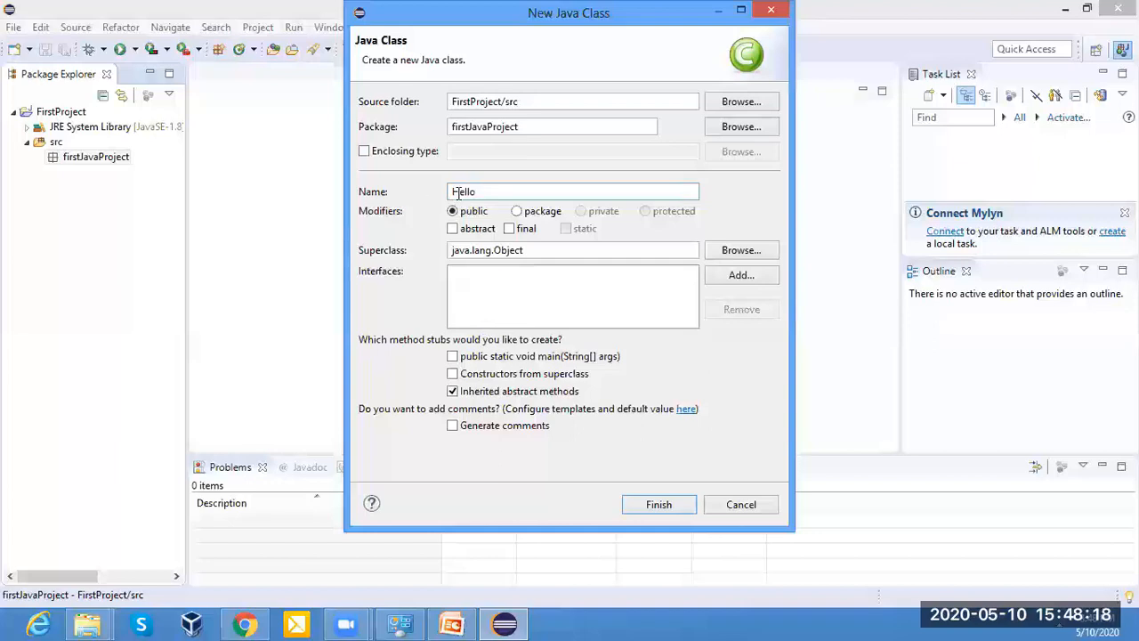
Try the lowercase class name hello and restore the uppercase first letter.
{"action": "left_click_drag", "start_coordinate": [460, 193], "coordinate": [449, 194]}
{"action": "type", "text": "h"}
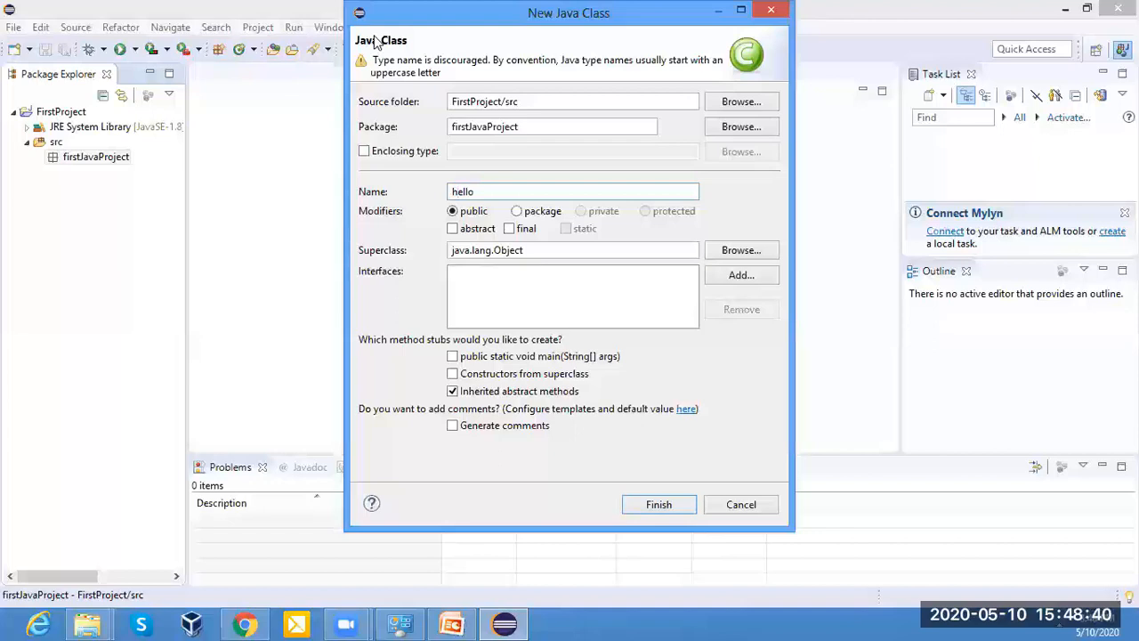
{"action": "key", "text": "Home"}
{"action": "key", "text": "Delete"}
{"action": "type", "text": "H"}
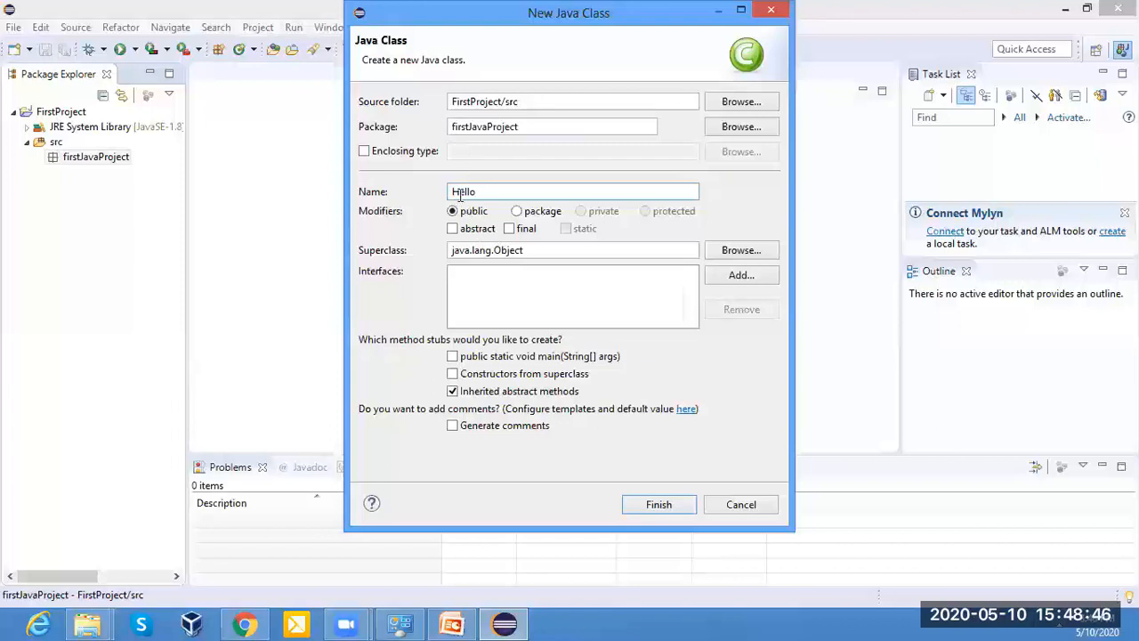
Include the public static void main(String[] args) method stub and finish creating the Hello class.
{"action": "left_click_drag", "start_coordinate": [460, 193], "coordinate": [445, 194]}
{"action": "left_click", "coordinate": [454, 359]}
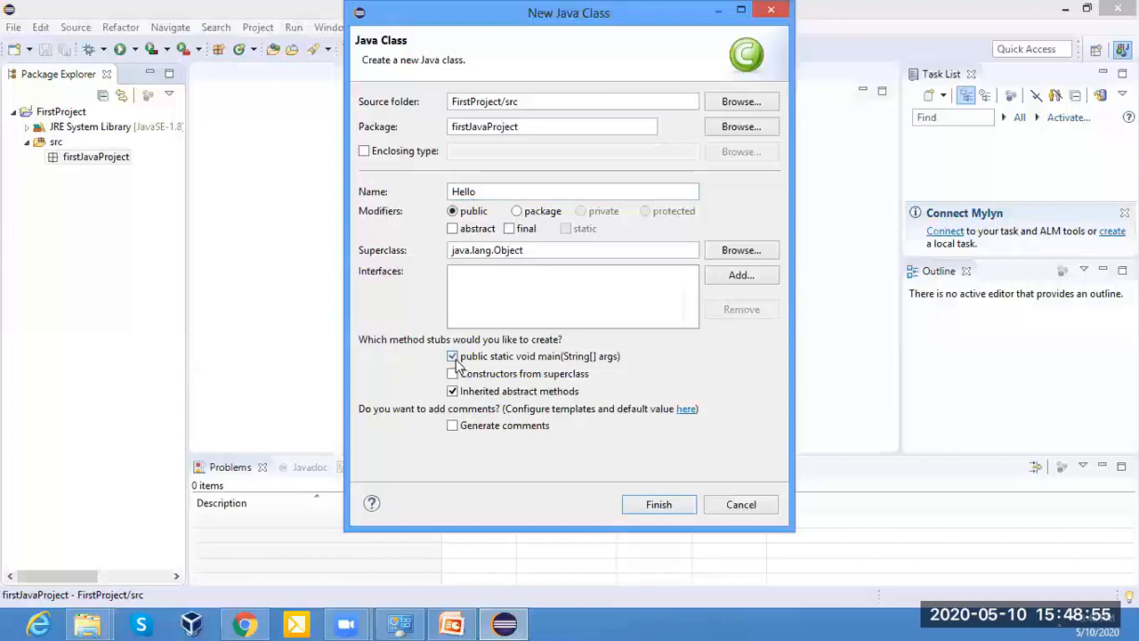
{"action": "left_click", "coordinate": [659, 507]}
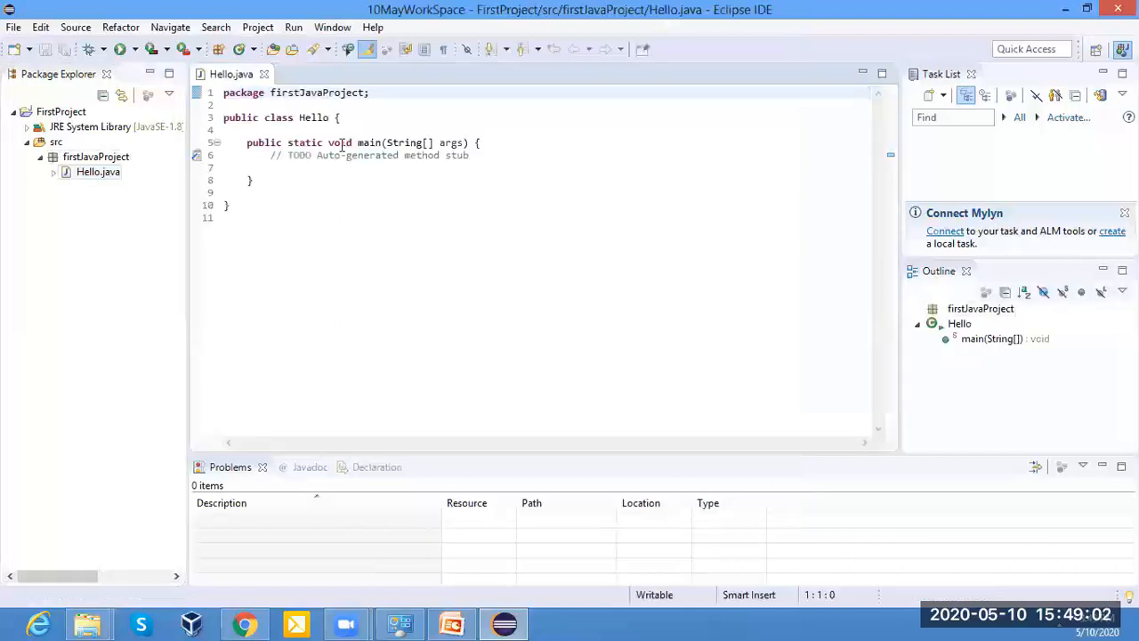
Examine the generated code in Hello.java, including the main method stub and the package declaration on the first line.
{"action": "left_click", "coordinate": [473, 143]}
{"action": "left_click", "coordinate": [221, 169]}
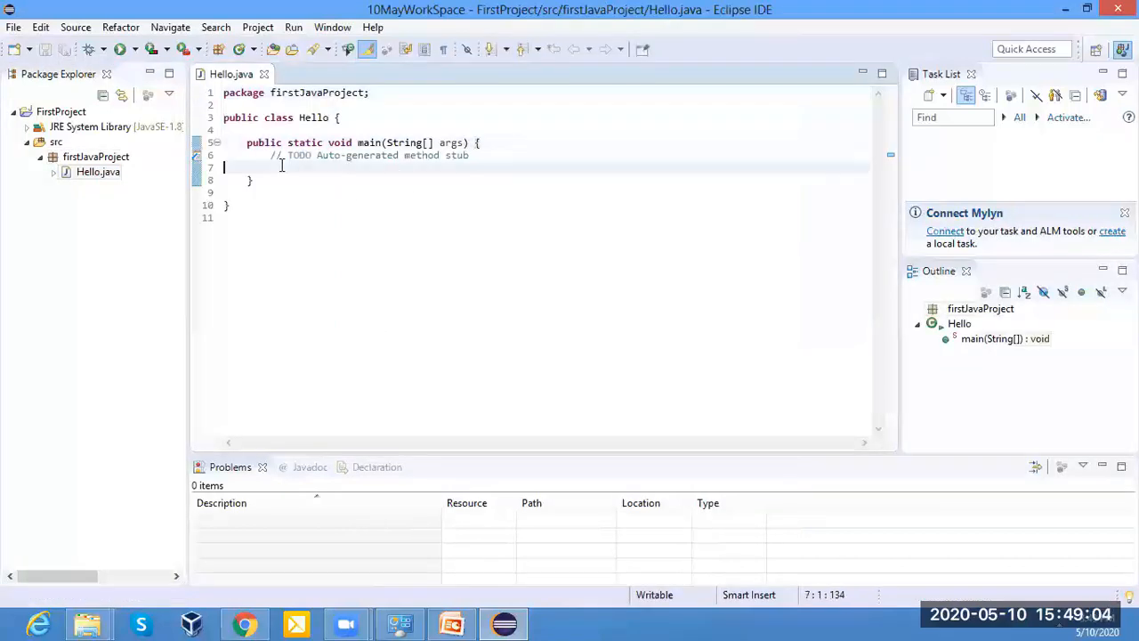
{"action": "left_click", "coordinate": [238, 212]}
{"action": "left_click_drag", "start_coordinate": [237, 212], "coordinate": [223, 90]}
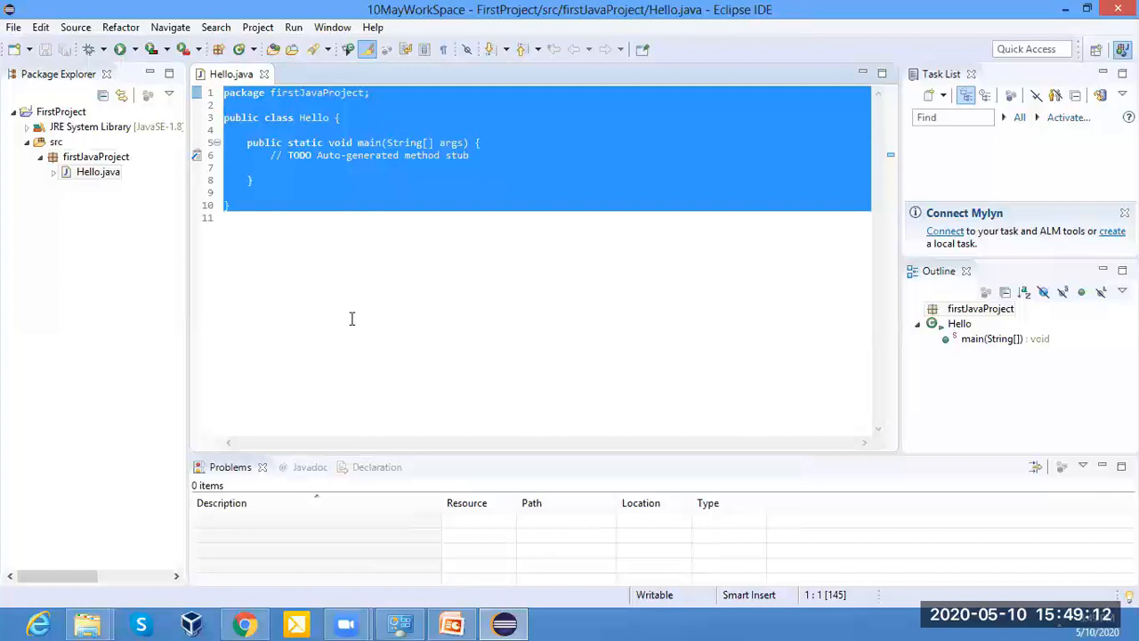
{"action": "left_click", "coordinate": [255, 116]}
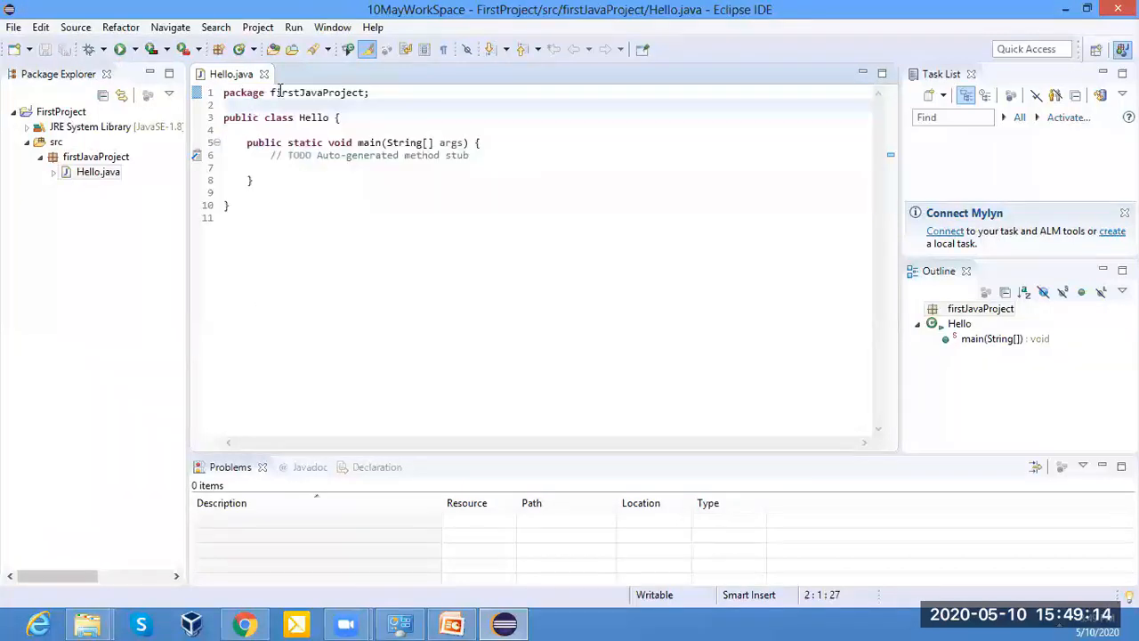
{"action": "left_click_drag", "start_coordinate": [271, 93], "coordinate": [380, 92]}
{"action": "left_click", "coordinate": [367, 100]}
{"action": "left_click", "coordinate": [367, 101]}
{"action": "left_click", "coordinate": [357, 105]}
{"action": "left_click", "coordinate": [367, 104]}
{"action": "left_click", "coordinate": [397, 262]}
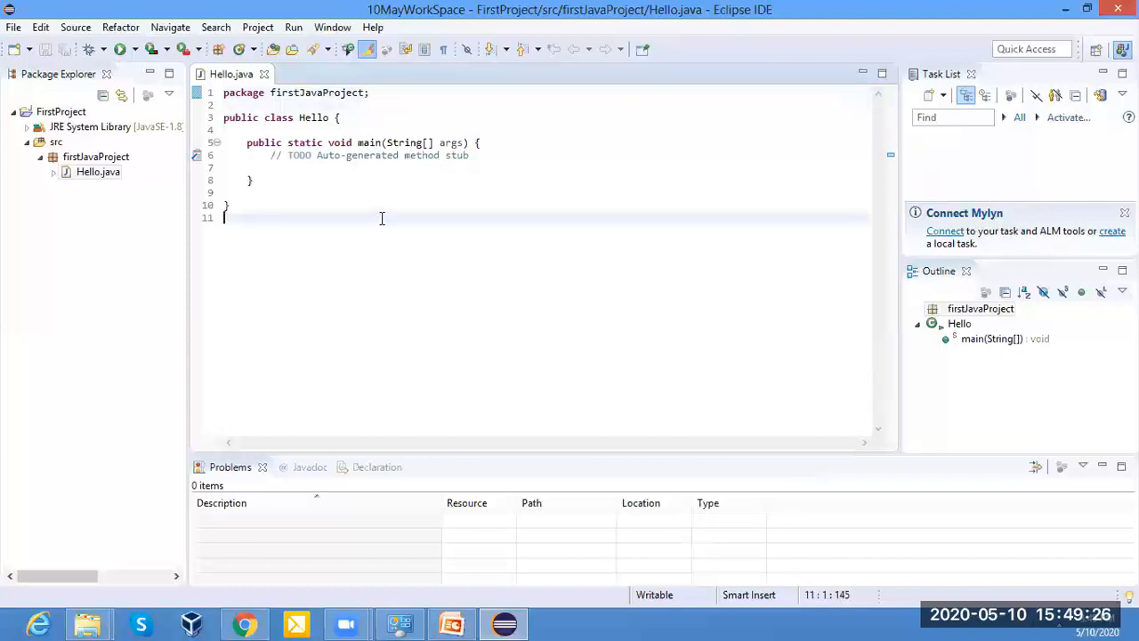
Examine the class declaration line in Hello.java word by word: the public modifier, the class keyword and the class name.
{"action": "triple_click", "coordinate": [240, 120]}
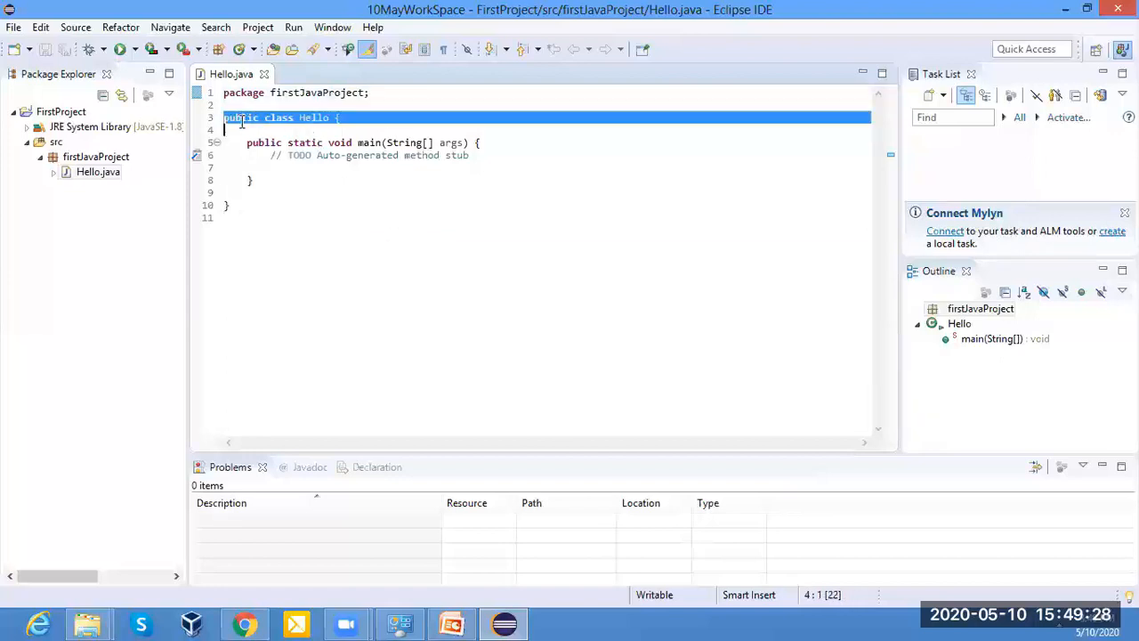
{"action": "left_click", "coordinate": [275, 147]}
{"action": "double_click", "coordinate": [285, 118]}
{"action": "left_click", "coordinate": [315, 117]}
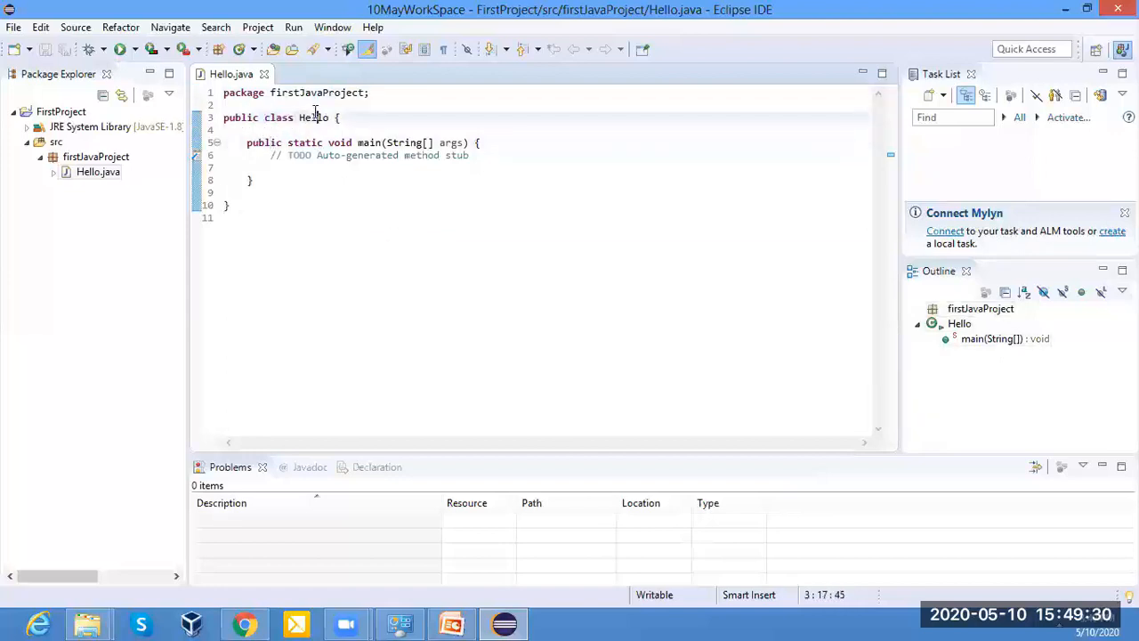
{"action": "double_click", "coordinate": [315, 118]}
{"action": "triple_click", "coordinate": [241, 120]}
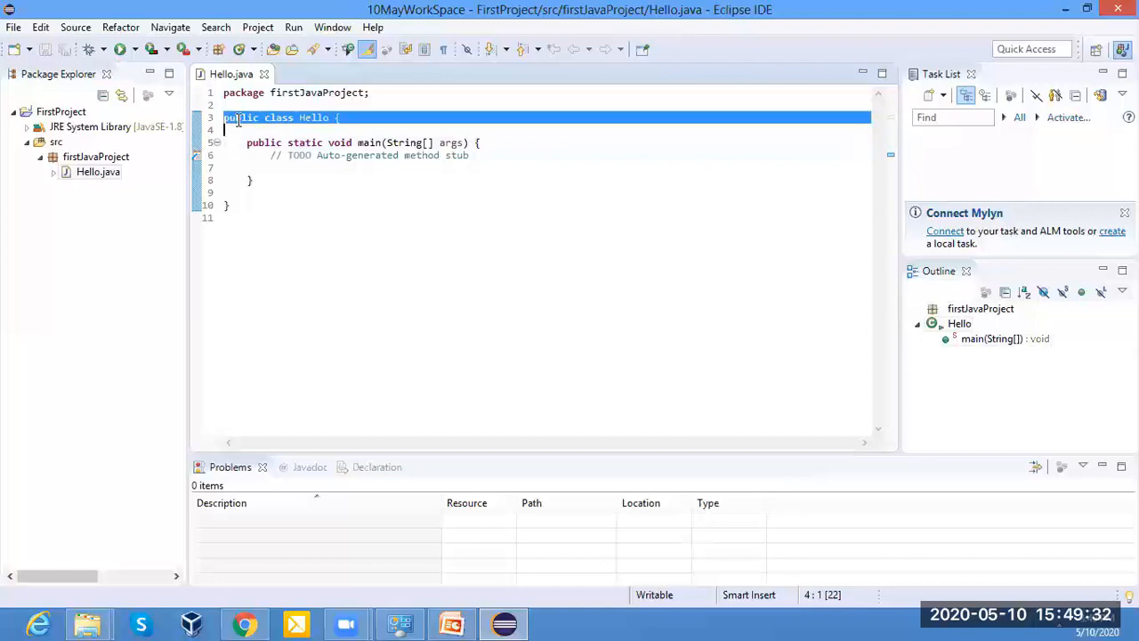
{"action": "left_click", "coordinate": [283, 194]}
{"action": "double_click", "coordinate": [239, 117]}
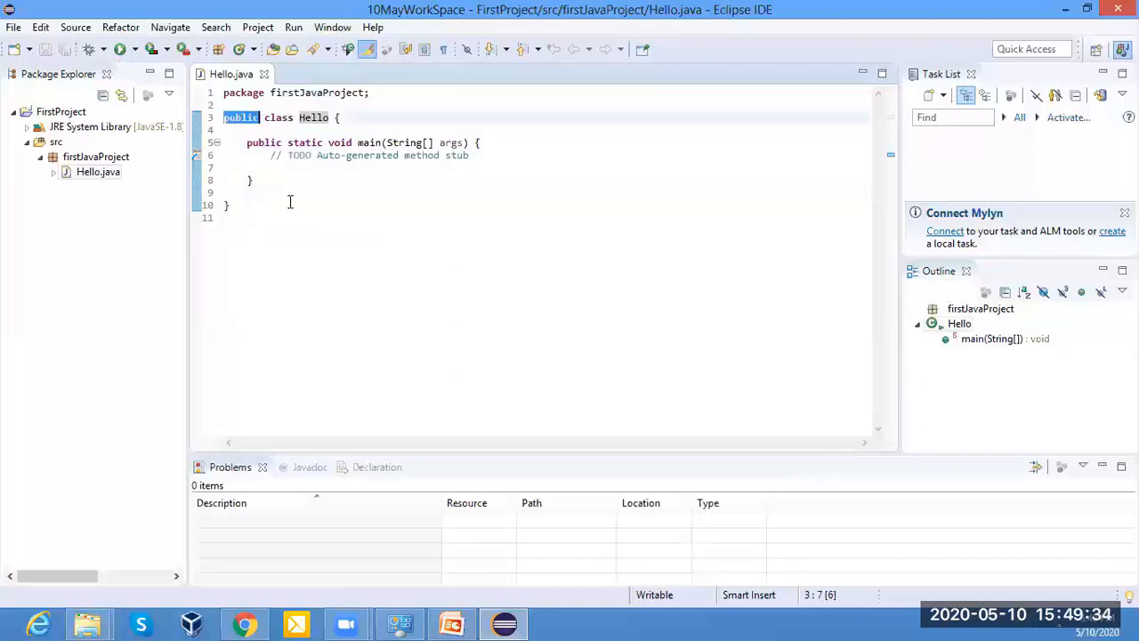
{"action": "double_click", "coordinate": [278, 117]}
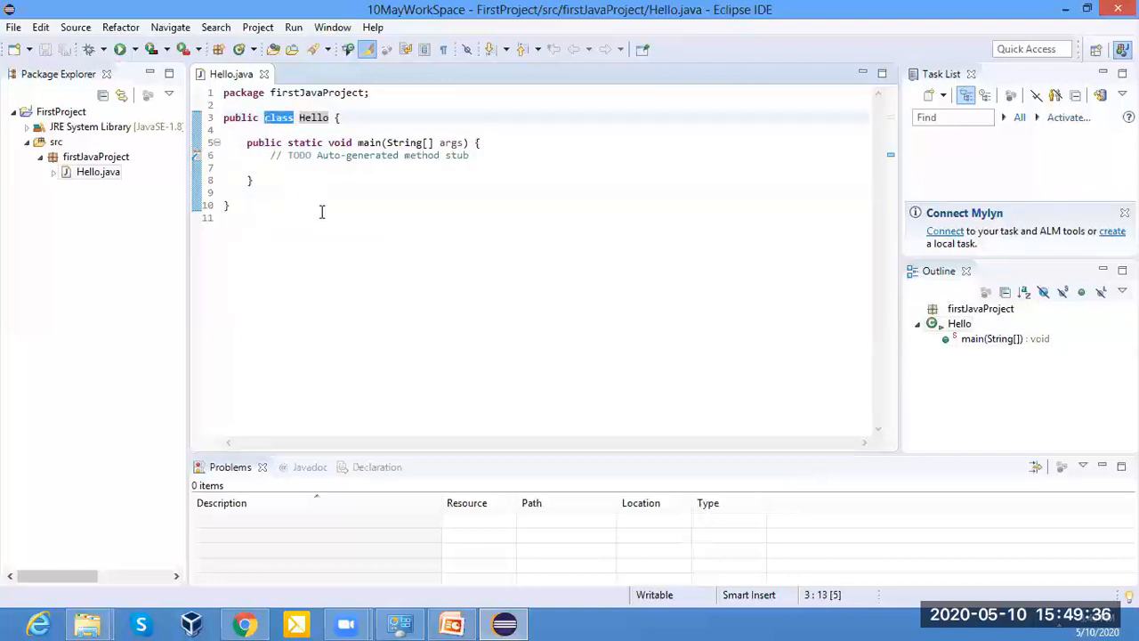
{"action": "left_click", "coordinate": [321, 213]}
{"action": "double_click", "coordinate": [314, 117]}
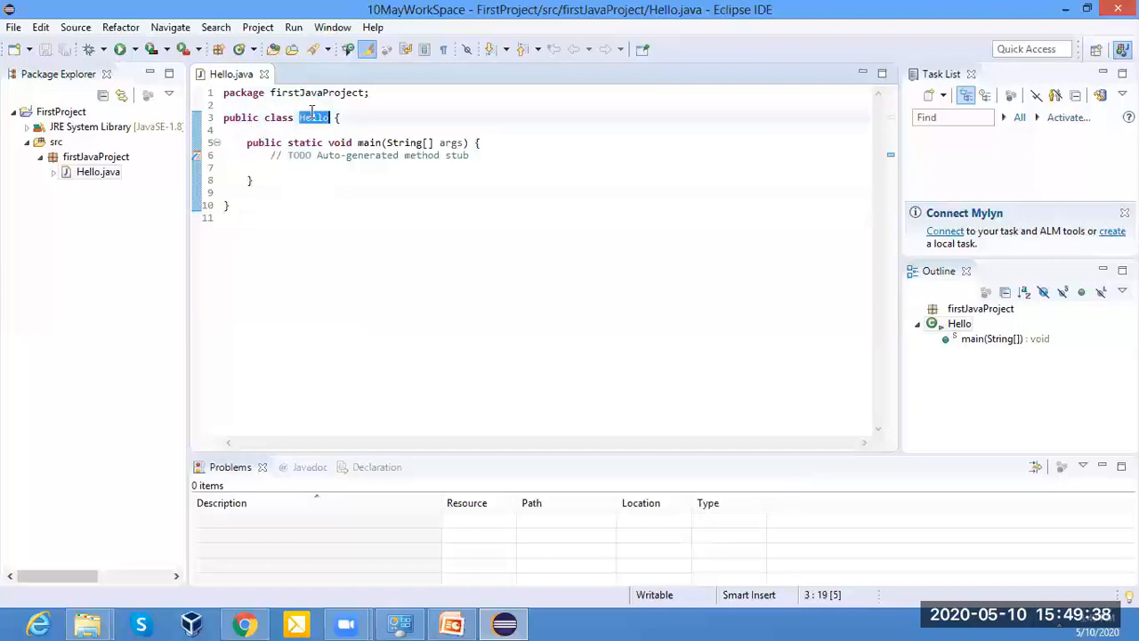
{"action": "left_click", "coordinate": [348, 248]}
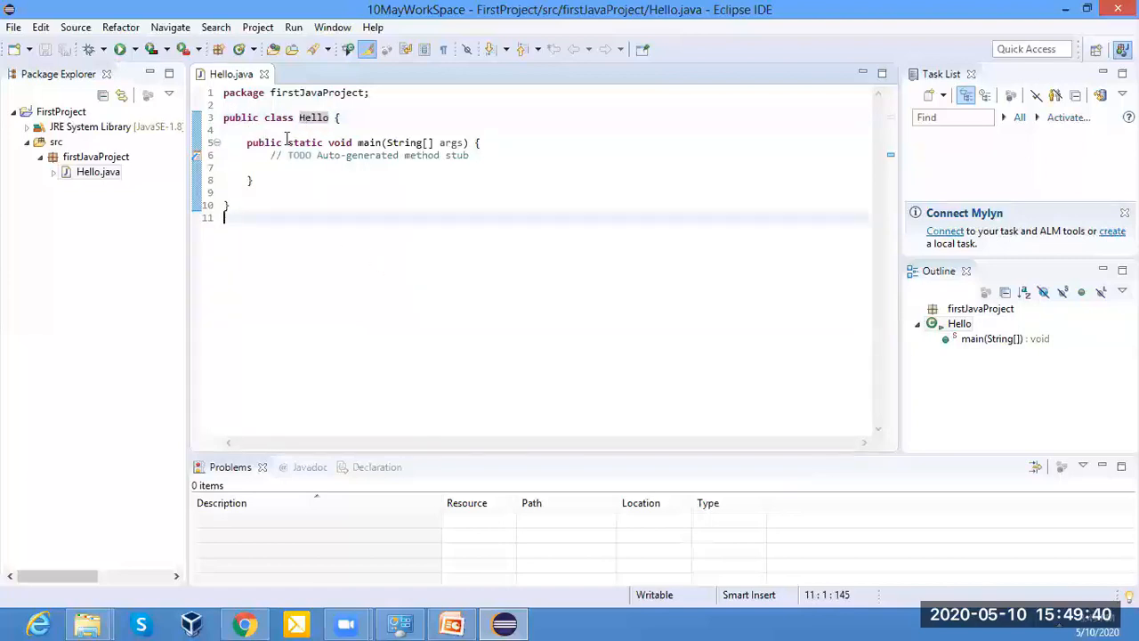
Examine the main method declaration in Hello.java word by word: public, static, void and the method name main.
{"action": "double_click", "coordinate": [256, 143]}
{"action": "left_click", "coordinate": [316, 143]}
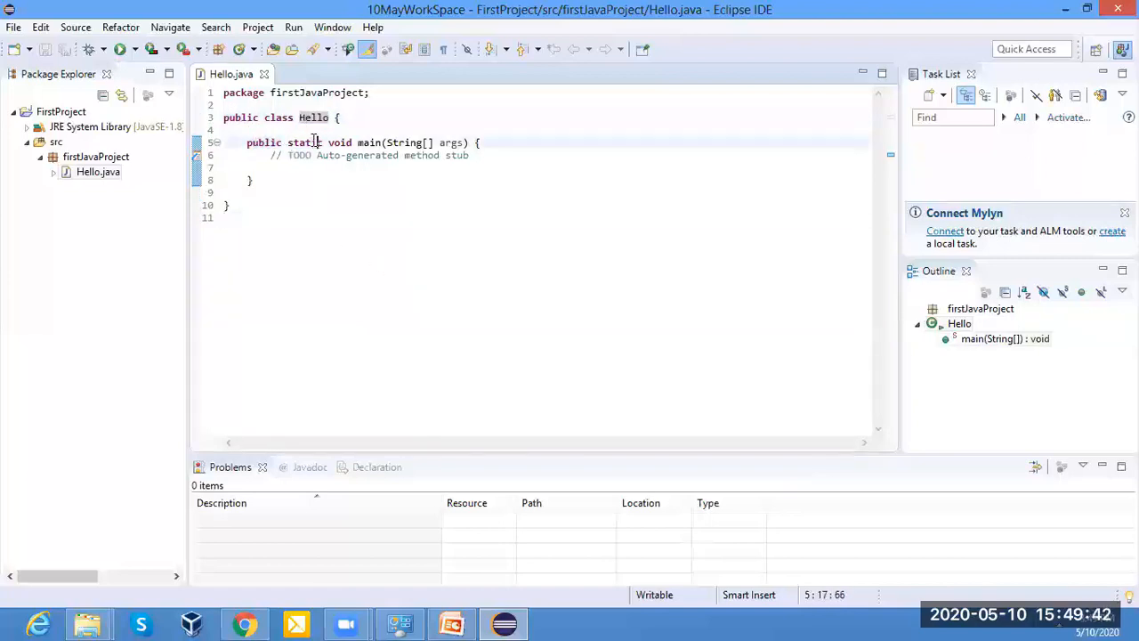
{"action": "double_click", "coordinate": [316, 142]}
{"action": "left_click_drag", "start_coordinate": [352, 142], "coordinate": [329, 140]}
{"action": "left_click", "coordinate": [330, 241]}
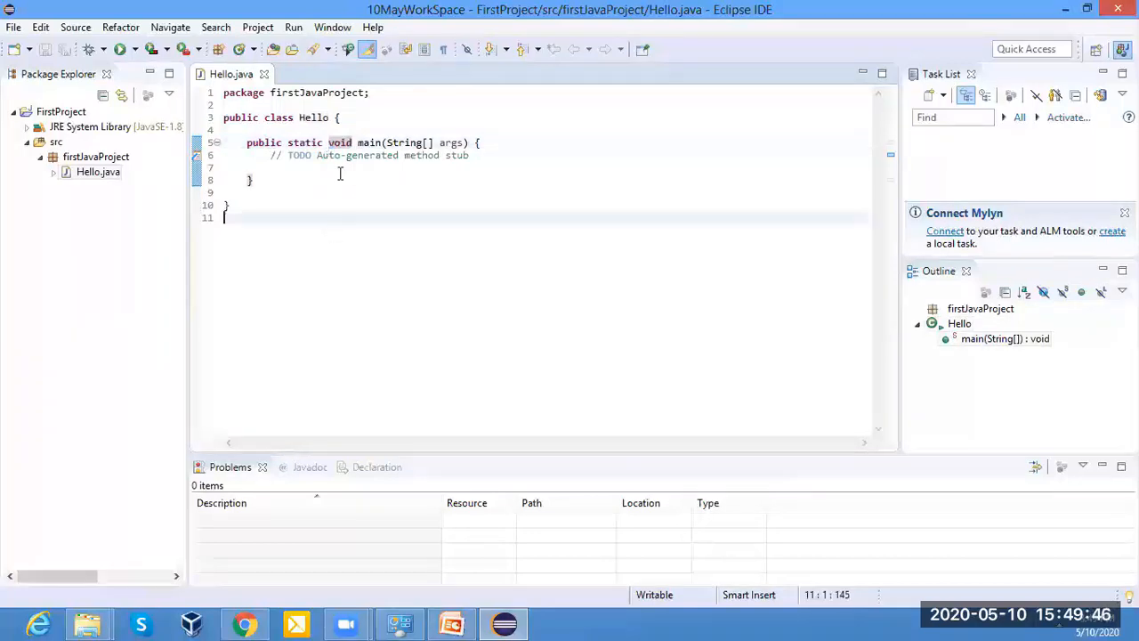
{"action": "left_click", "coordinate": [365, 142]}
{"action": "double_click", "coordinate": [365, 142]}
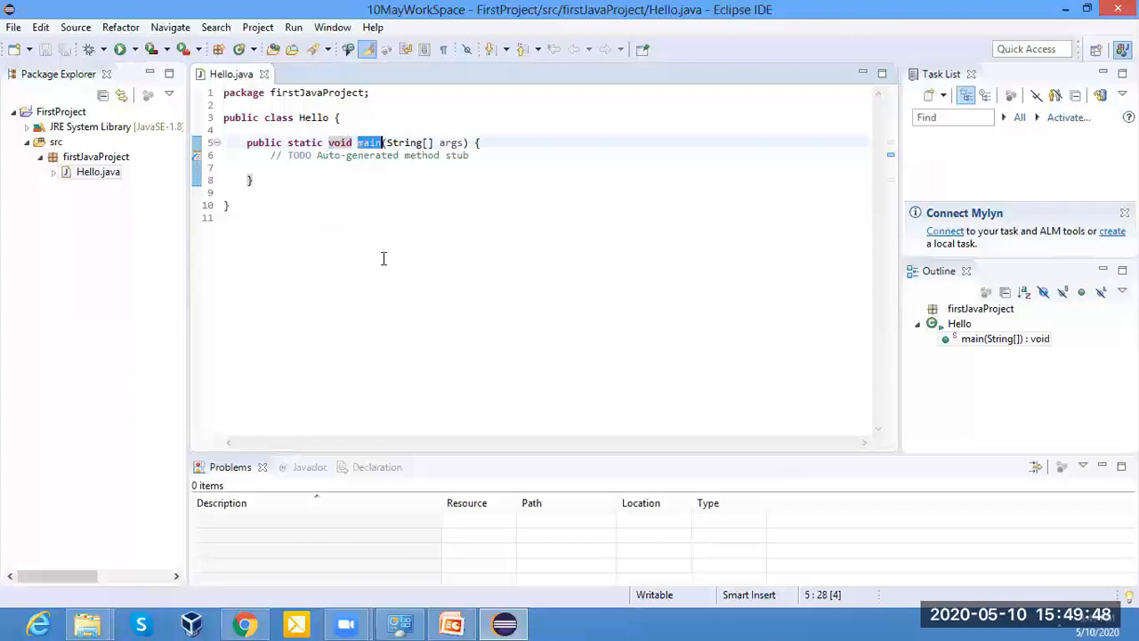
{"action": "left_click", "coordinate": [343, 203]}
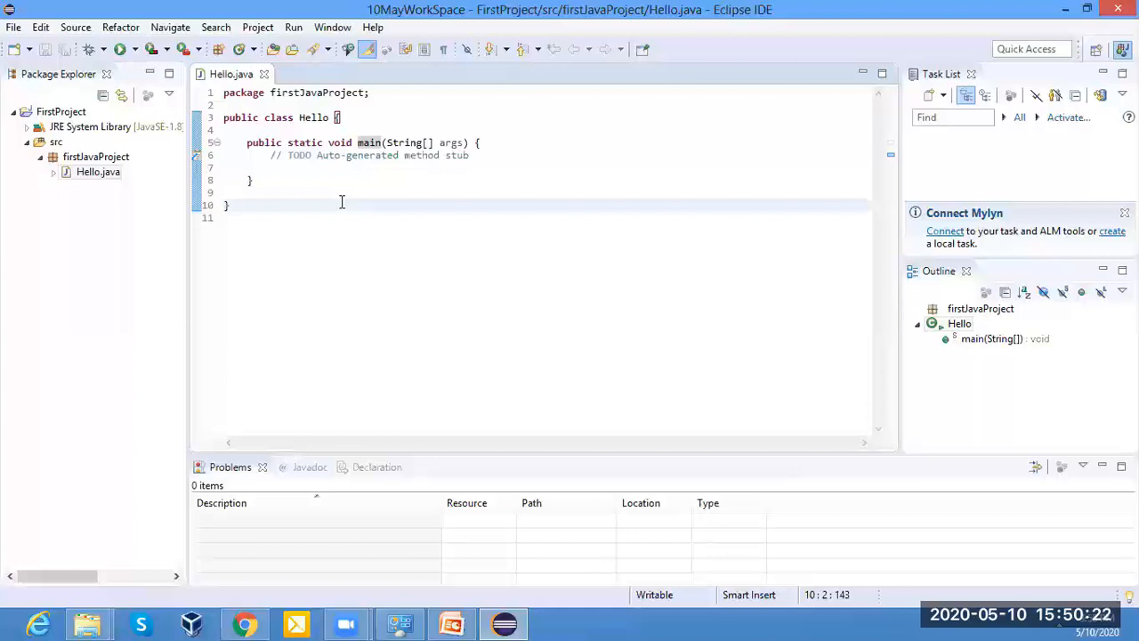
{"action": "left_click", "coordinate": [346, 233]}
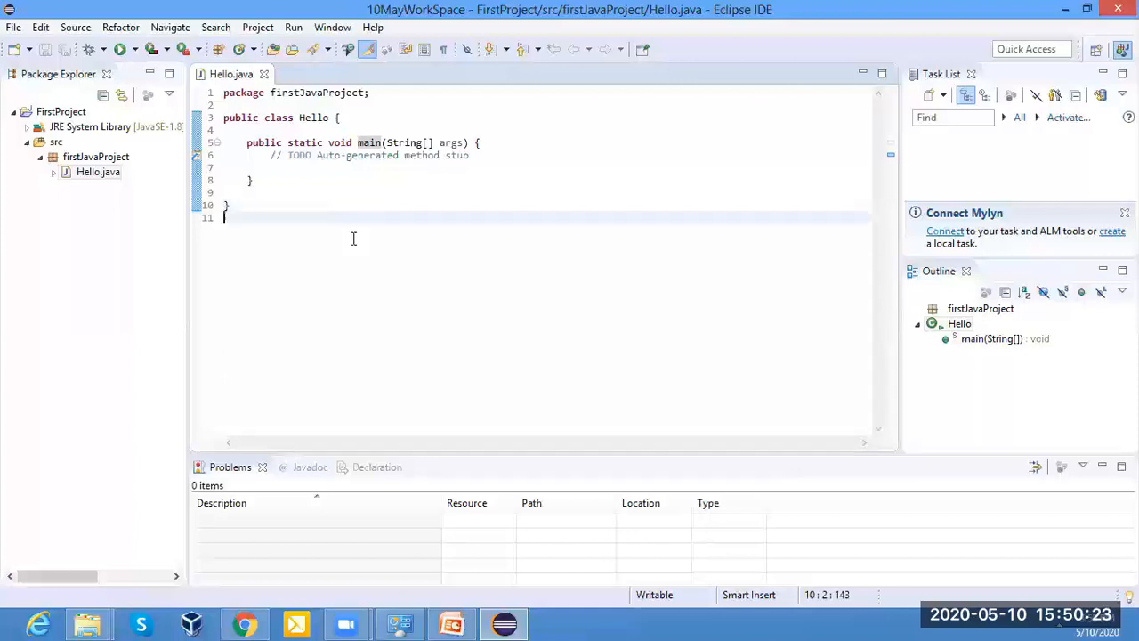
Move the main method's opening brace onto its own line, leaving one blank line below the method declaration.
{"action": "left_click", "coordinate": [472, 142]}
{"action": "key", "text": "Return"}
{"action": "key", "text": "Return"}
{"action": "left_click", "coordinate": [328, 272]}
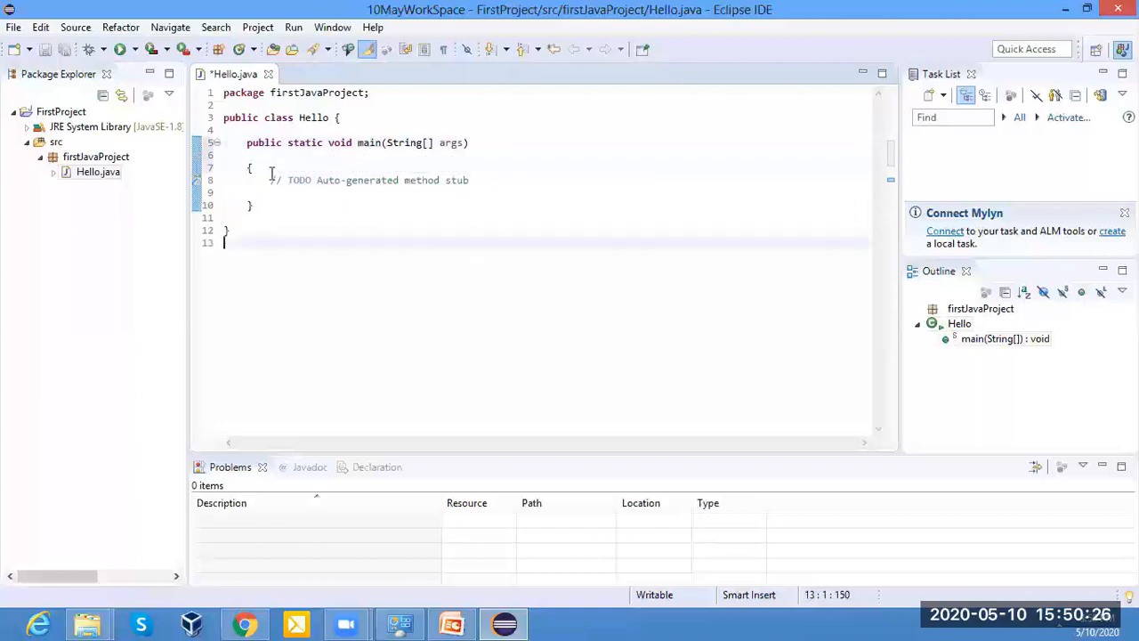
Replace the auto-generated TODO comment in the main method with the comment "// This is my first java program.".
{"action": "left_click_drag", "start_coordinate": [272, 179], "coordinate": [365, 192]}
{"action": "left_click", "coordinate": [338, 258]}
{"action": "left_click_drag", "start_coordinate": [282, 181], "coordinate": [277, 178]}
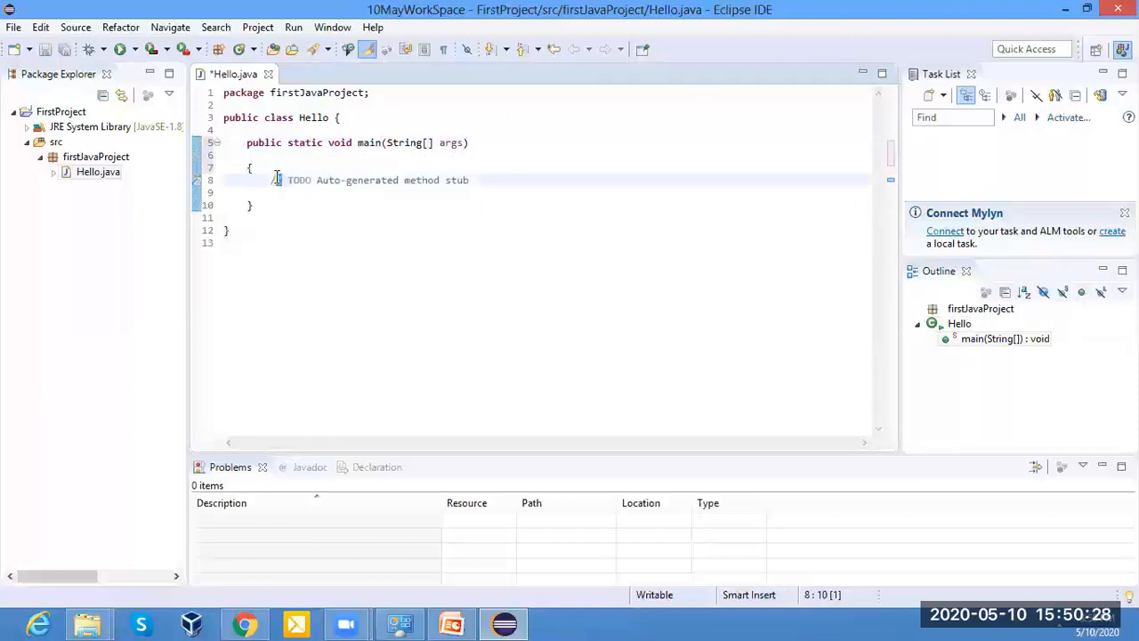
{"action": "left_click", "coordinate": [300, 227]}
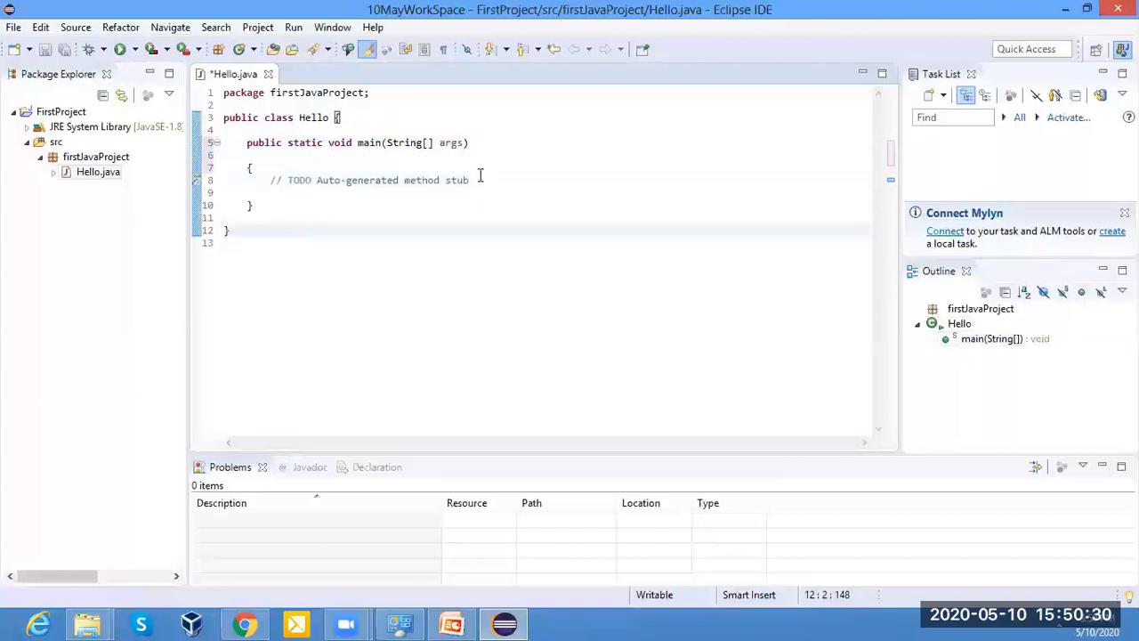
{"action": "left_click_drag", "start_coordinate": [480, 175], "coordinate": [270, 177]}
{"action": "key", "text": "BackSpace"}
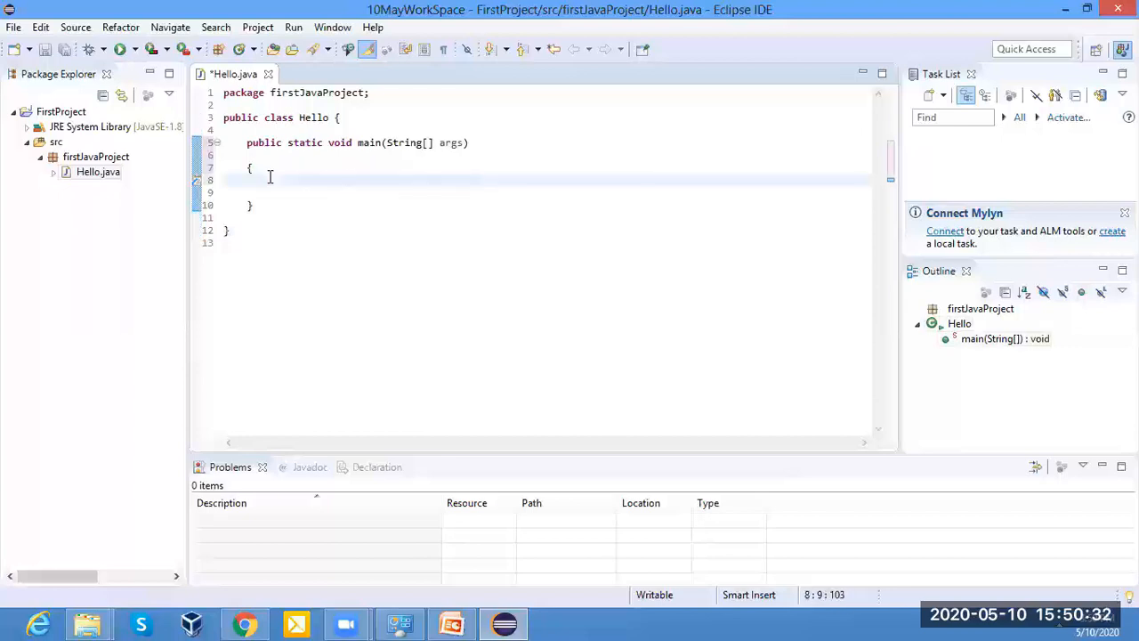
{"action": "type", "text": "// This is my first java "}
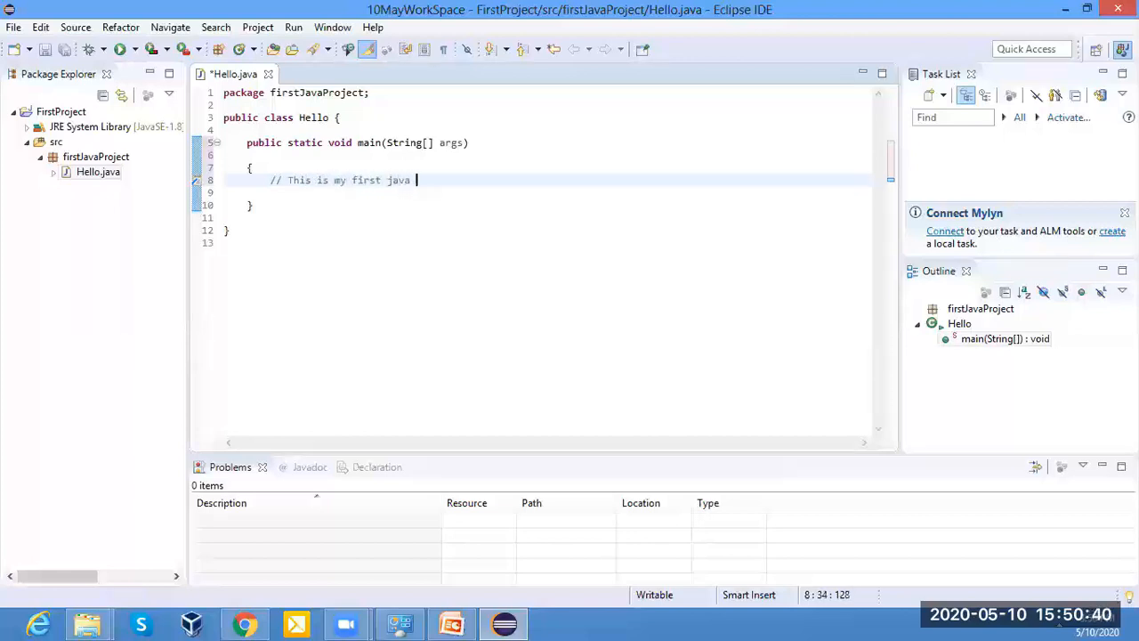
{"action": "type", "text": "program ."}
{"action": "left_click_drag", "start_coordinate": [271, 180], "coordinate": [304, 180]}
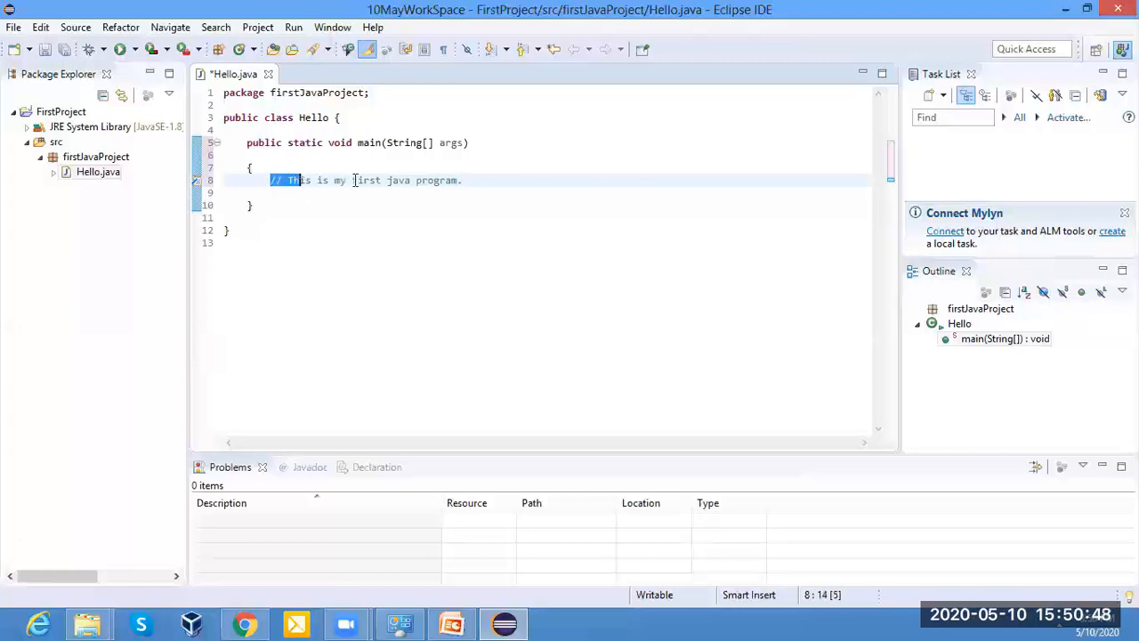
Add two new lines below the comment in the main method and place the cursor on line 10.
{"action": "left_click", "coordinate": [481, 179]}
{"action": "key", "text": "Return"}
{"action": "key", "text": "Return"}
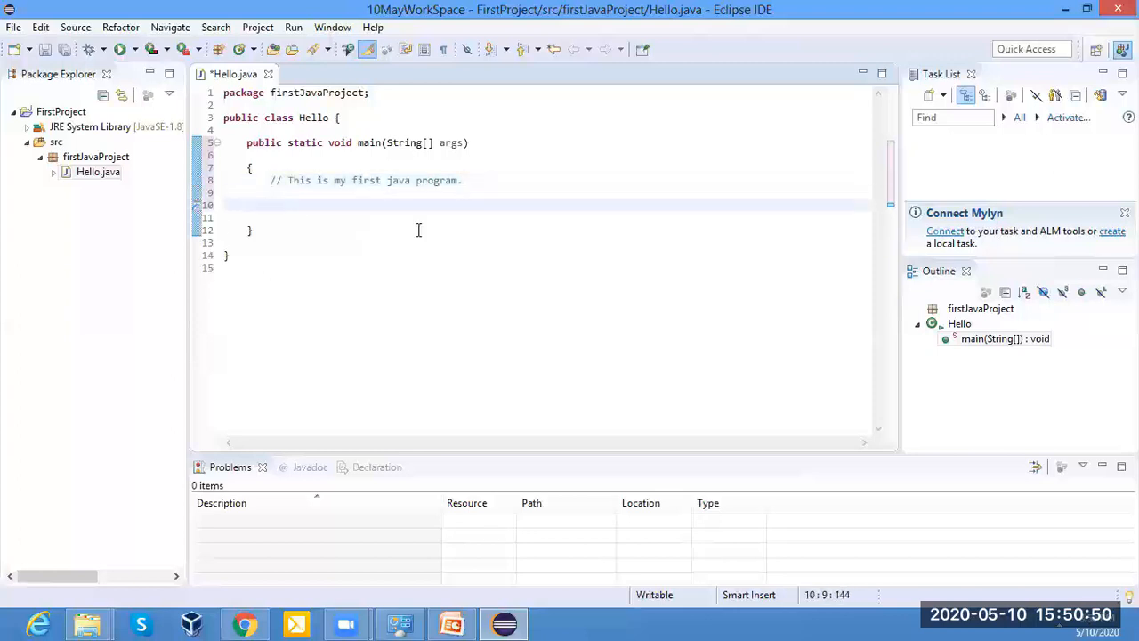
{"action": "left_click", "coordinate": [326, 130]}
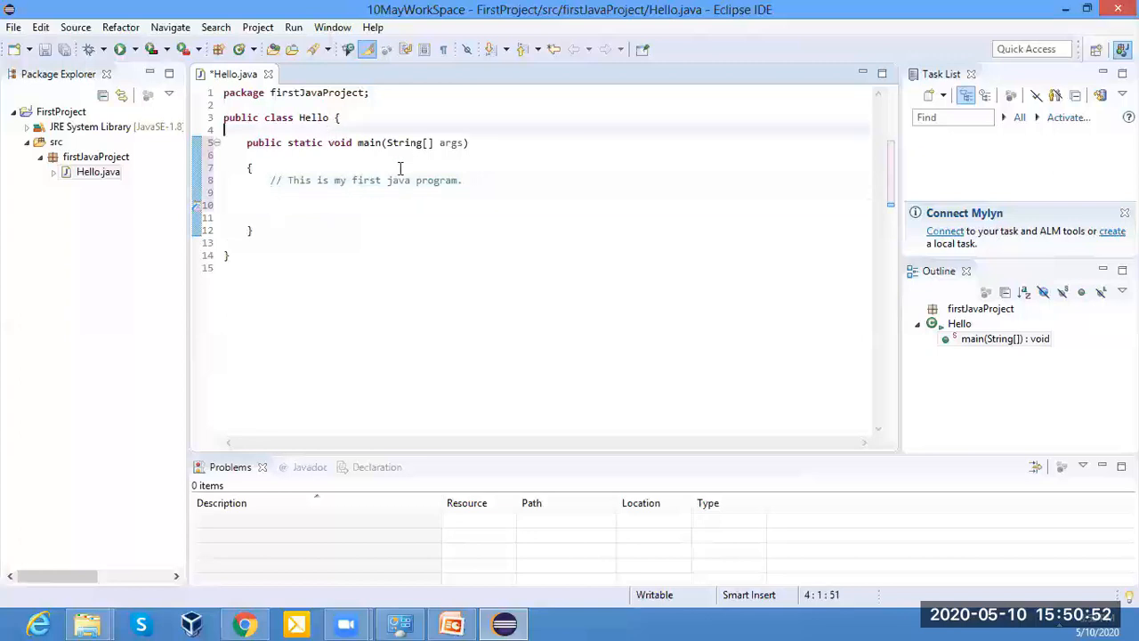
{"action": "left_click", "coordinate": [275, 217]}
{"action": "left_click", "coordinate": [293, 205]}
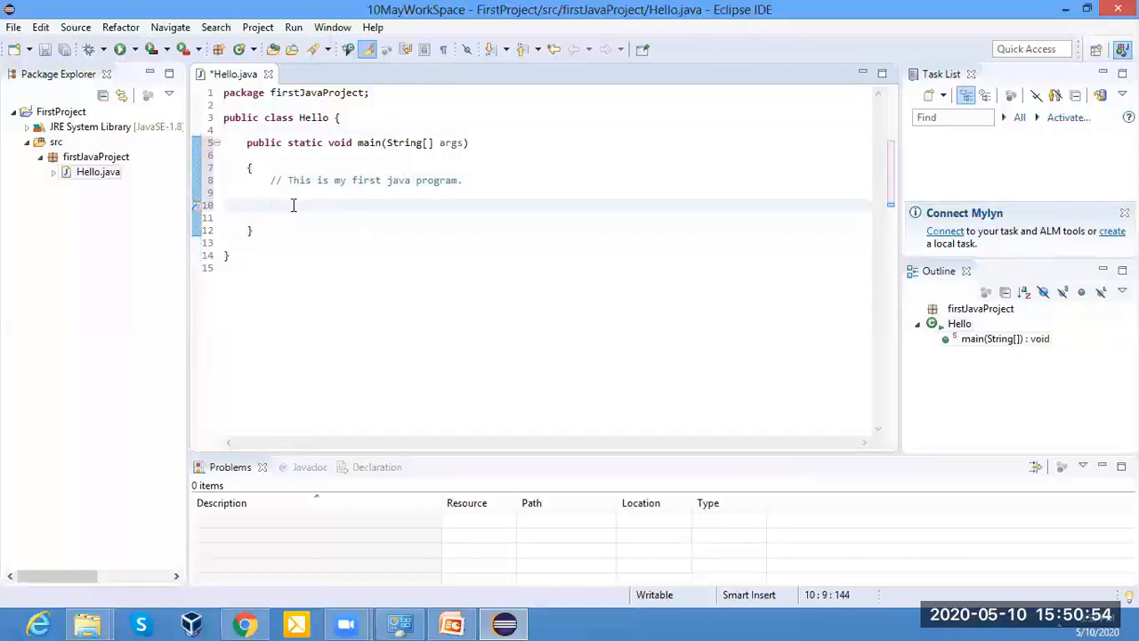
{"action": "type", "text": "system."}
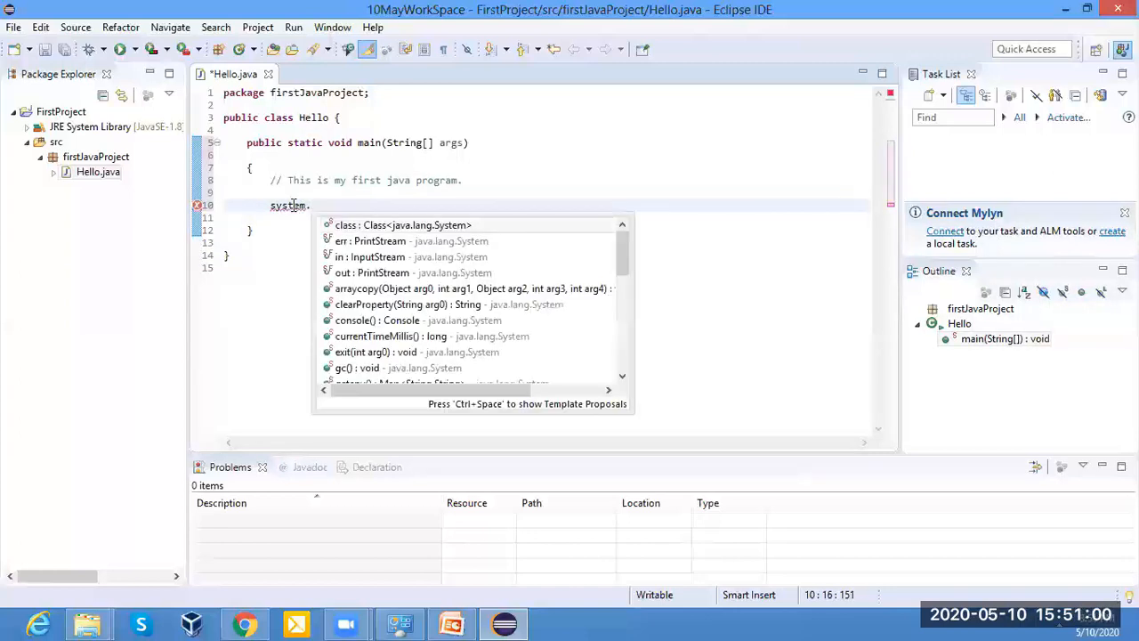
{"action": "type", "text": "pro"}
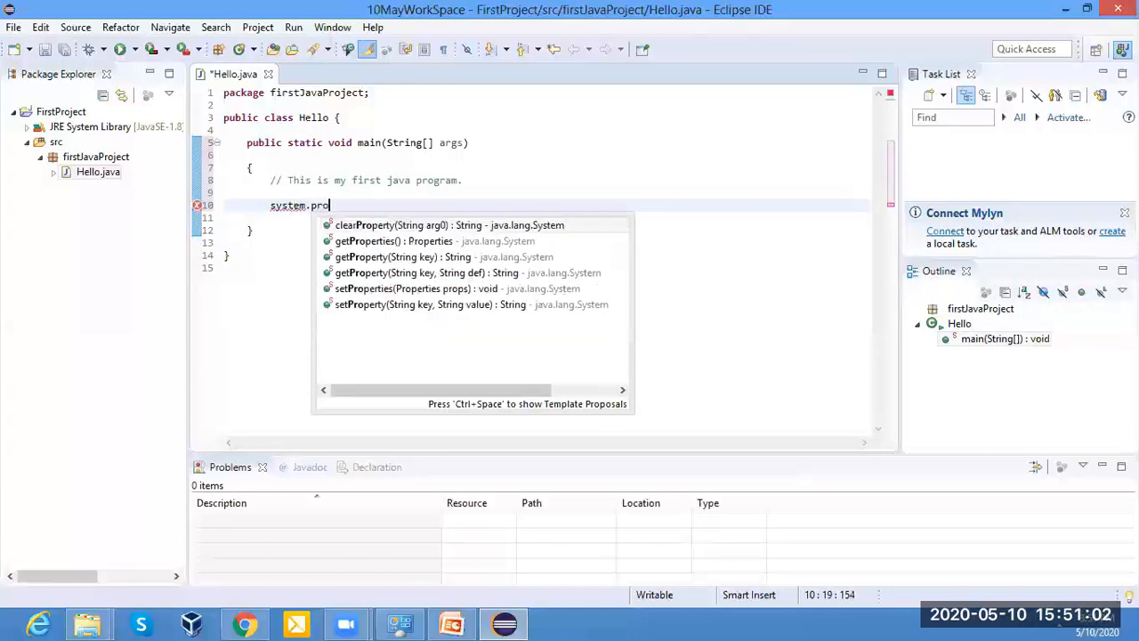
{"action": "key", "text": "BackSpace"}
{"action": "key", "text": "BackSpace"}
{"action": "key", "text": "BackSpace"}
{"action": "key", "text": "BackSpace"}
{"action": "key", "text": "BackSpace"}
{"action": "key", "text": "BackSpace"}
{"action": "key", "text": "BackSpace"}
{"action": "key", "text": "BackSpace"}
{"action": "key", "text": "BackSpace"}
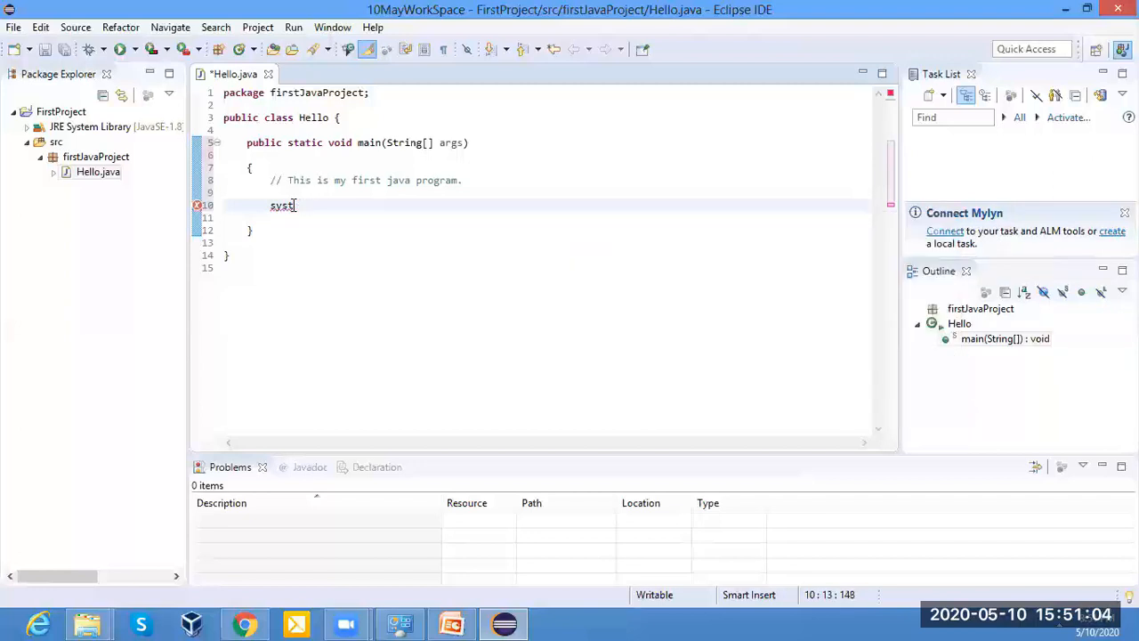
Insert an empty System.out.println(); statement on line 10 with code completion and review its System, out and println parts.
{"action": "type", "text": "sys"}
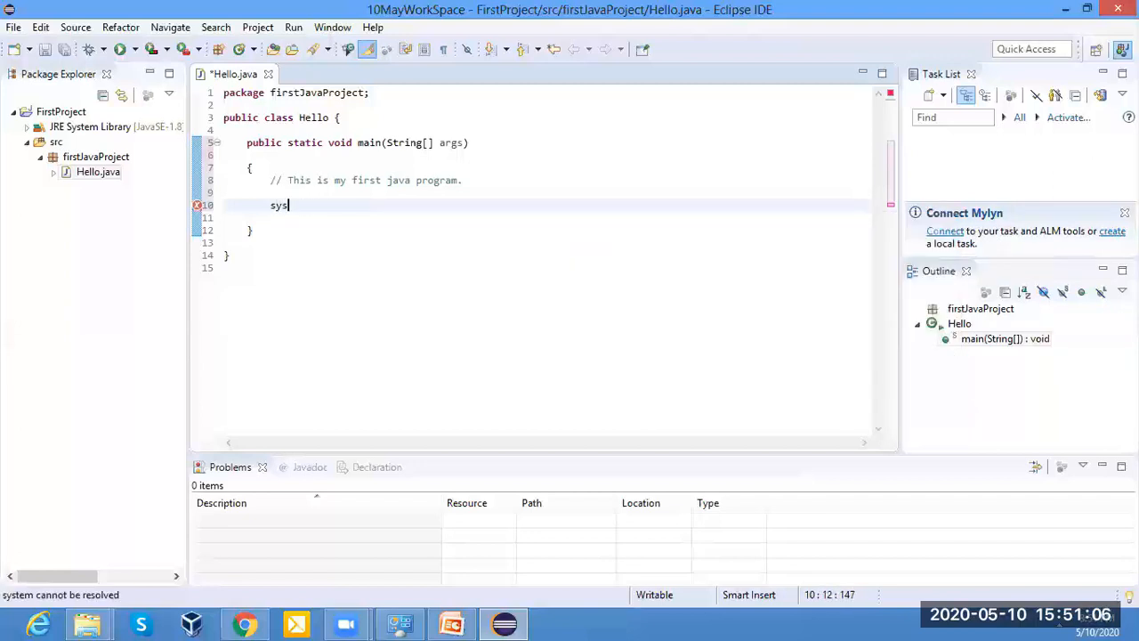
{"action": "type", "text": "o"}
{"action": "key", "text": "ctrl+space"}
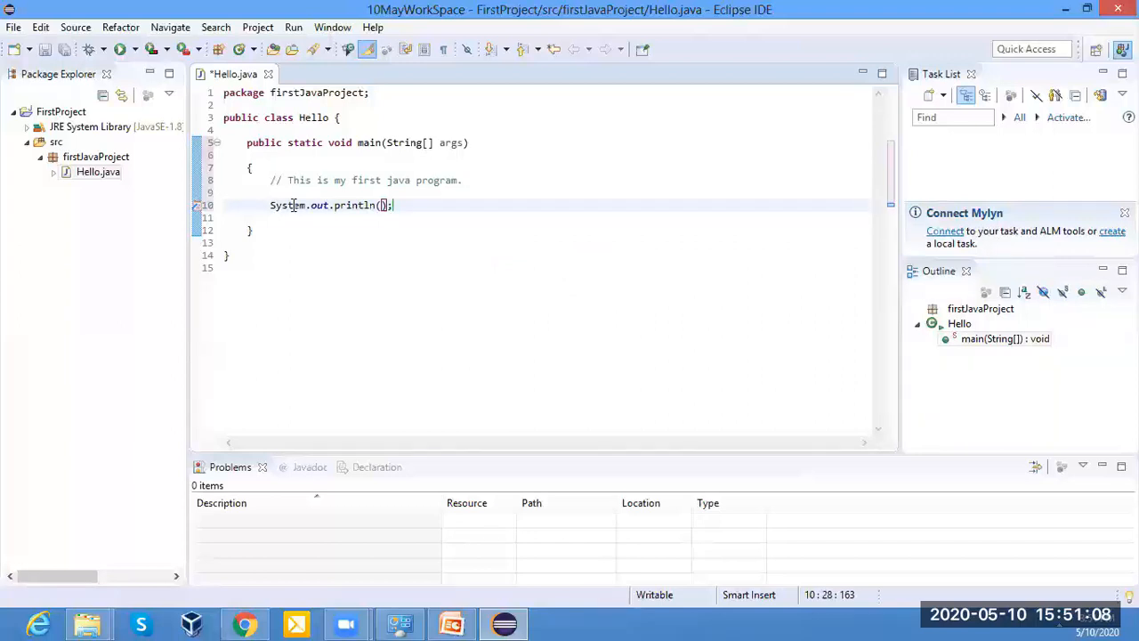
{"action": "left_click", "coordinate": [354, 261]}
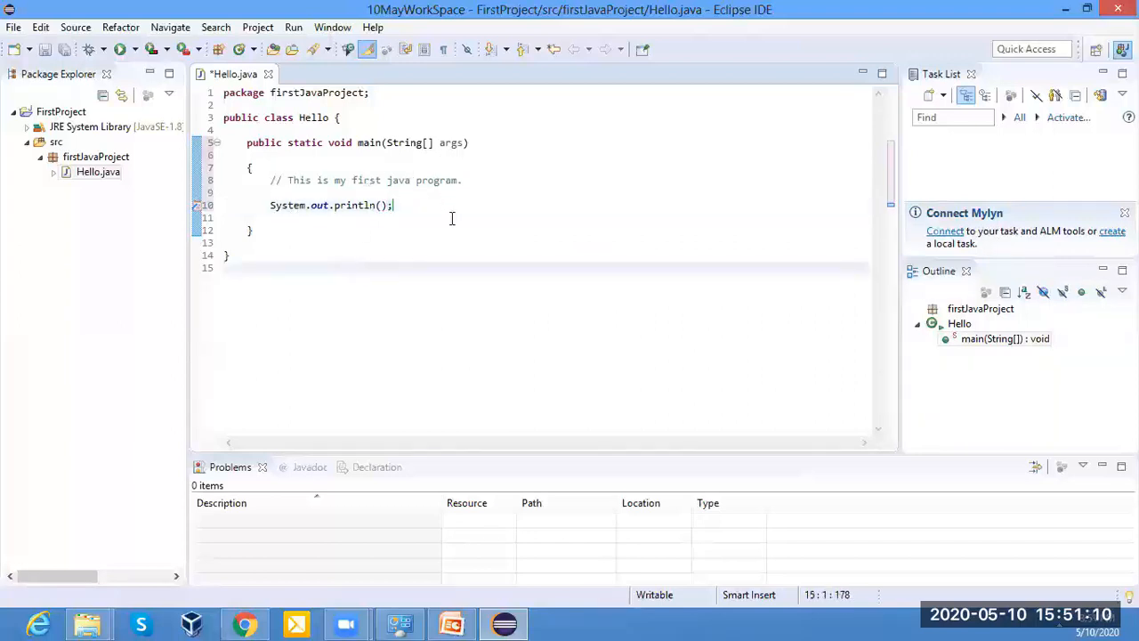
{"action": "double_click", "coordinate": [281, 205]}
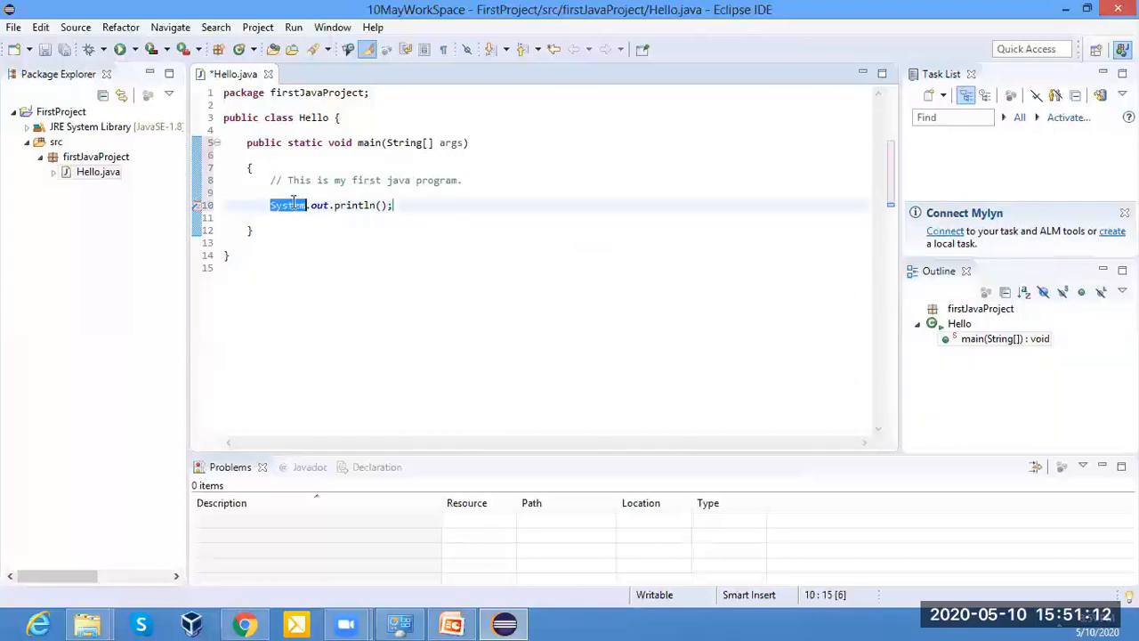
{"action": "double_click", "coordinate": [319, 206]}
{"action": "double_click", "coordinate": [356, 205]}
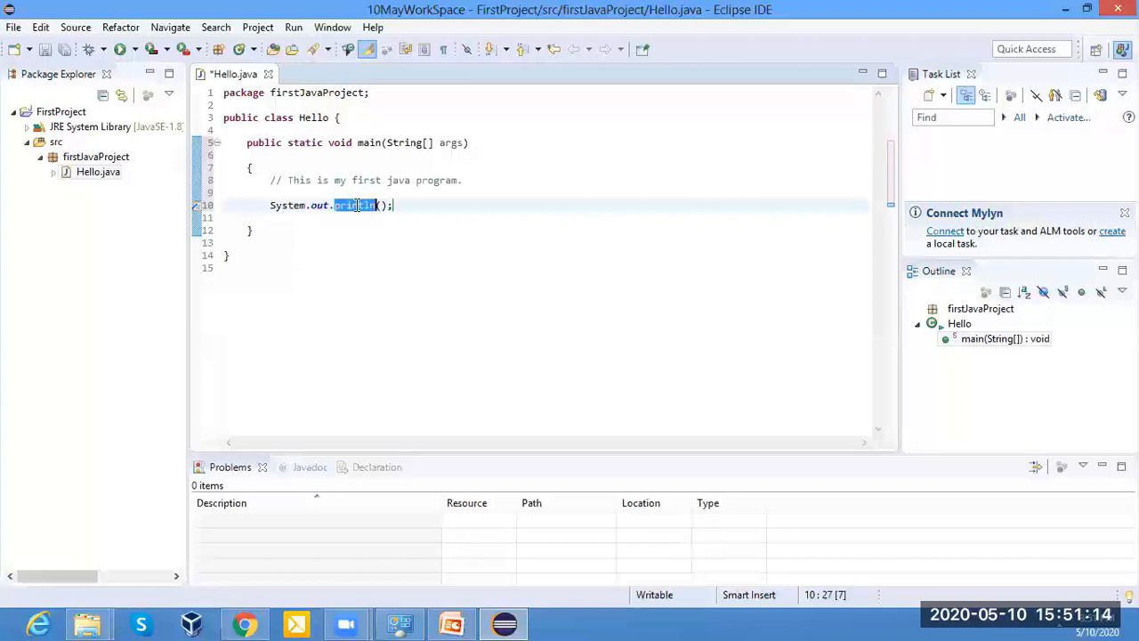
Make the println statement print the string "This is first hello program".
{"action": "left_click", "coordinate": [381, 205]}
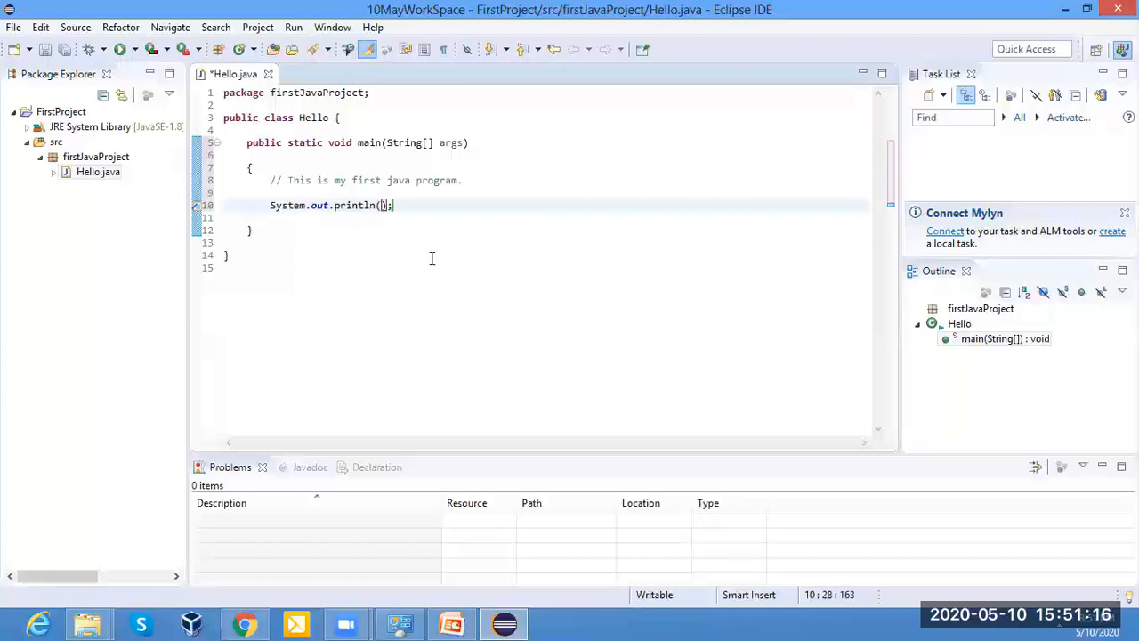
{"action": "type", "text": "\""}
{"action": "type", "text": "This is firs"}
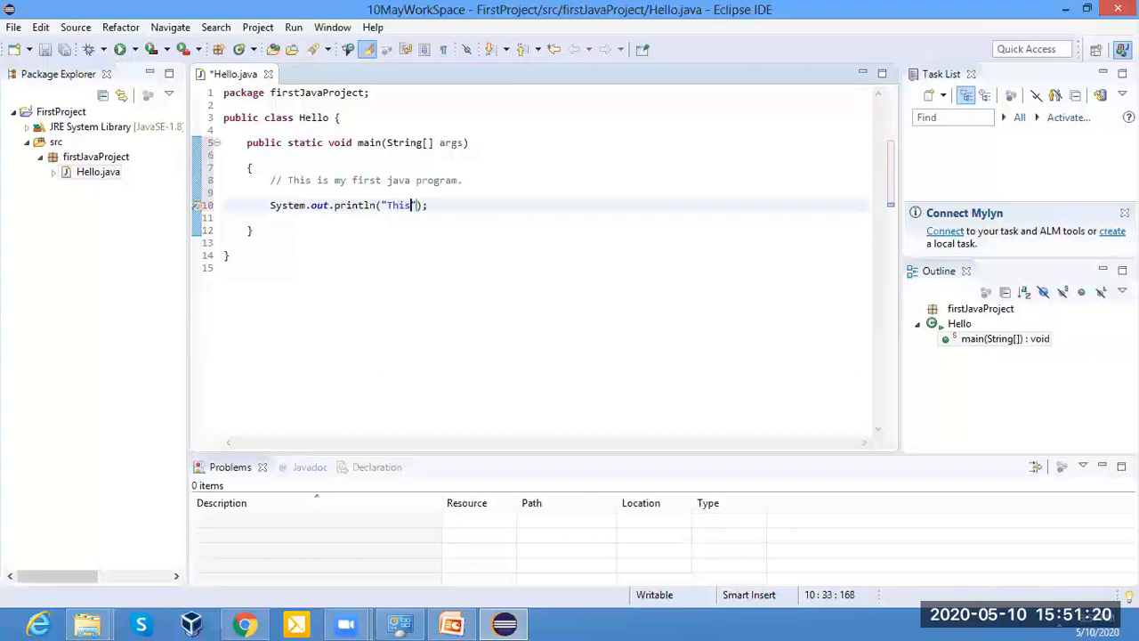
{"action": "type", "text": "t hellp"}
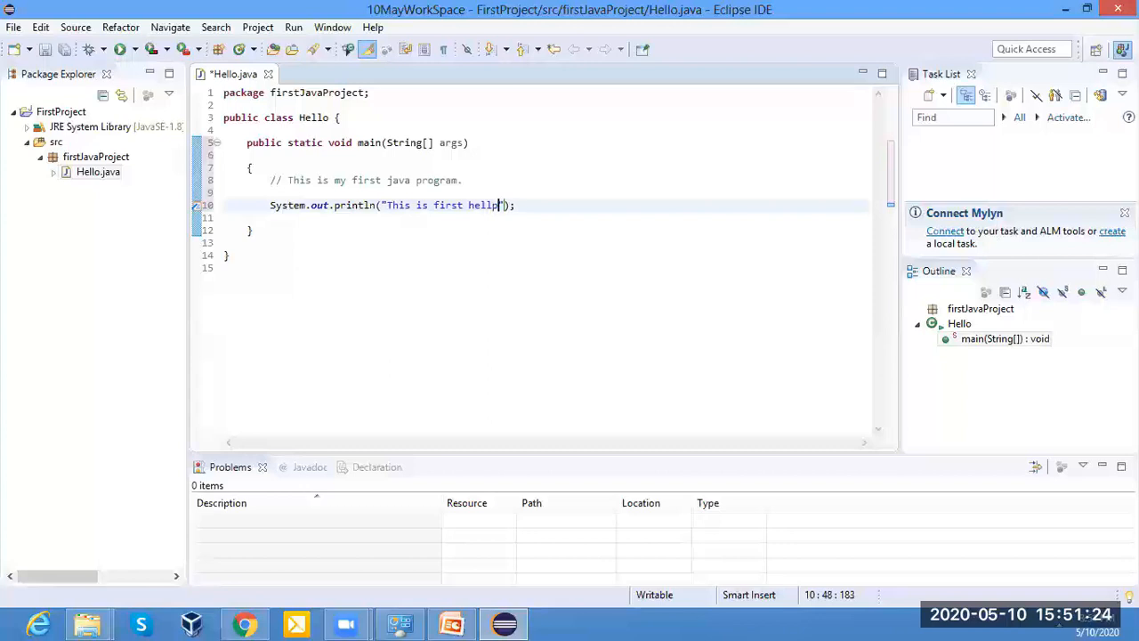
{"action": "key", "text": "BackSpace"}
{"action": "key", "text": "BackSpace"}
{"action": "type", "text": "o program"}
{"action": "left_click", "coordinate": [412, 338]}
Examine the finished println statement, its quoted string and the System.out.println call in front of it.
{"action": "left_click_drag", "start_coordinate": [271, 204], "coordinate": [565, 208]}
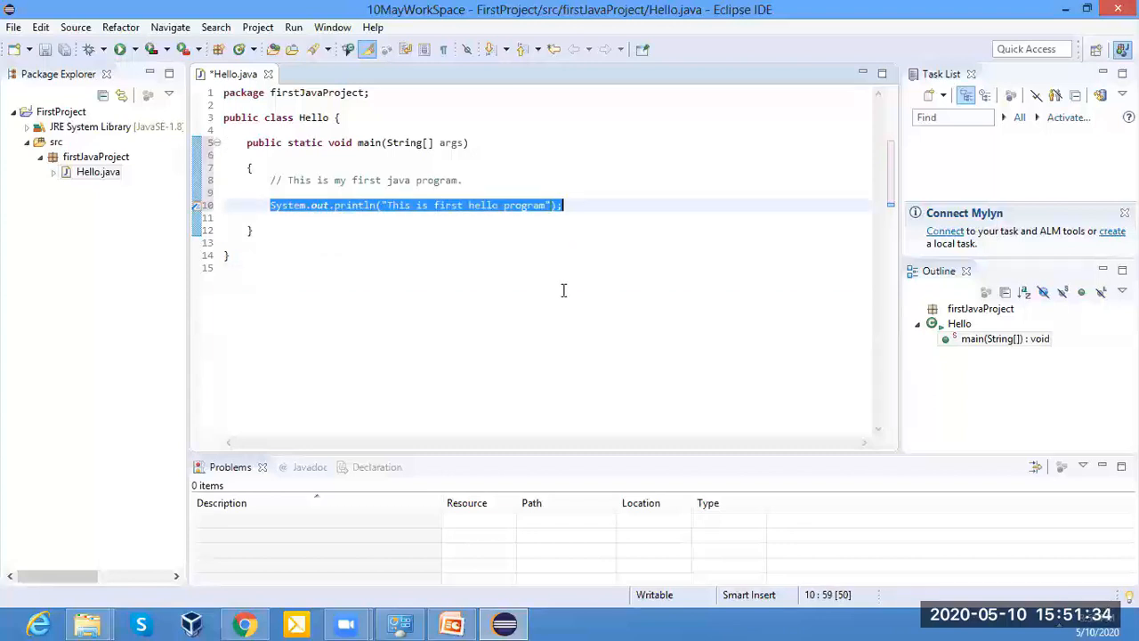
{"action": "left_click", "coordinate": [434, 277]}
{"action": "left_click", "coordinate": [386, 208]}
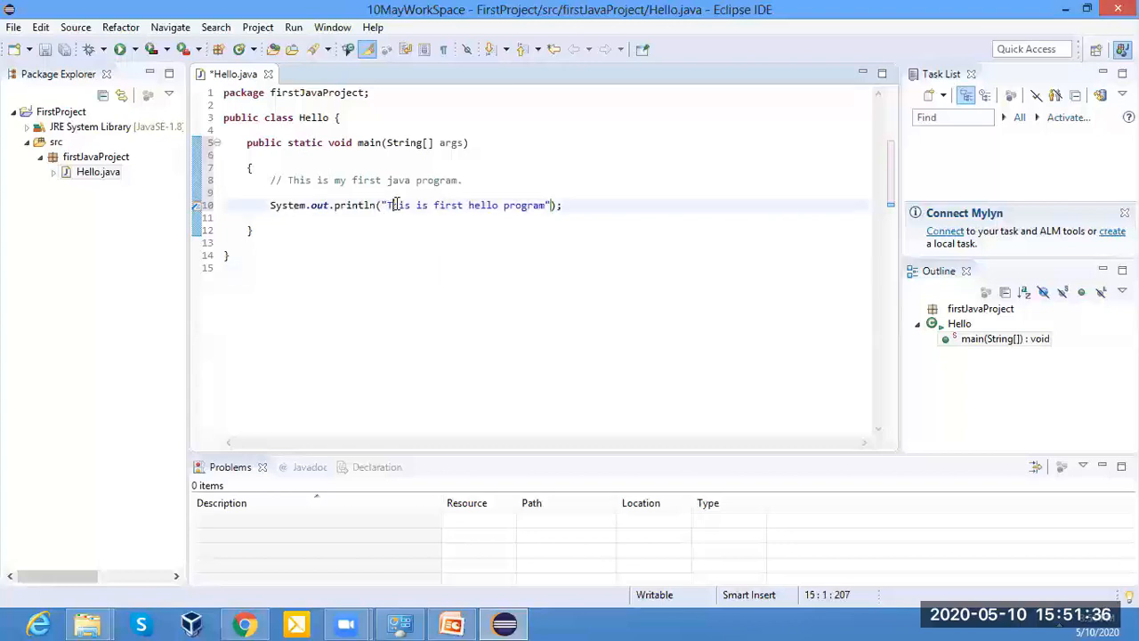
{"action": "left_click_drag", "start_coordinate": [388, 205], "coordinate": [544, 205]}
{"action": "left_click", "coordinate": [396, 224]}
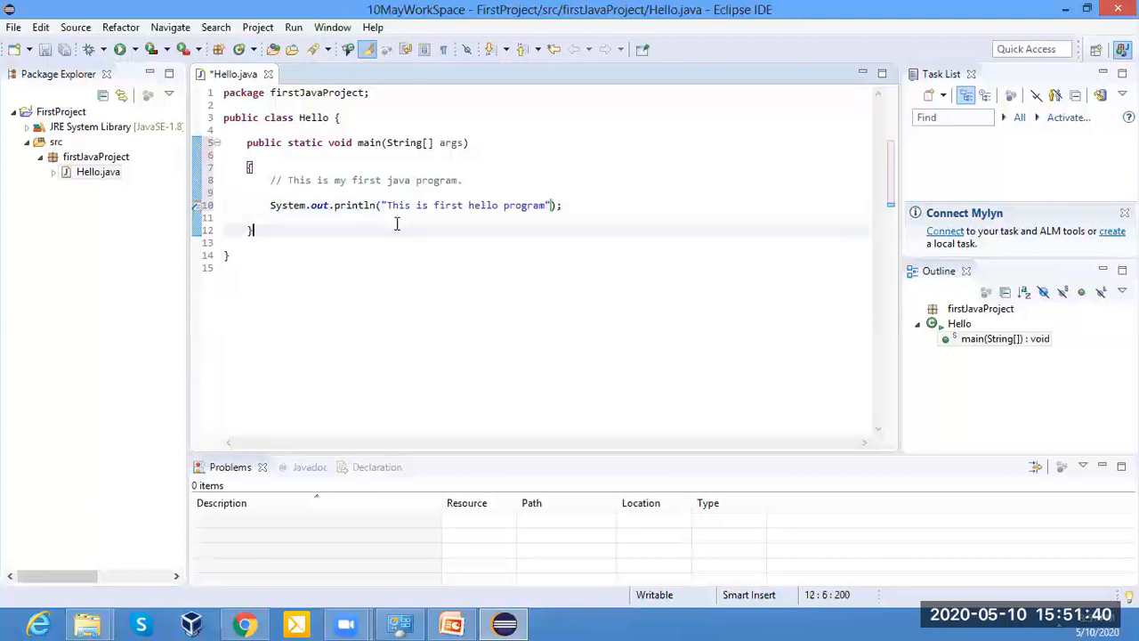
{"action": "left_click_drag", "start_coordinate": [270, 206], "coordinate": [371, 206]}
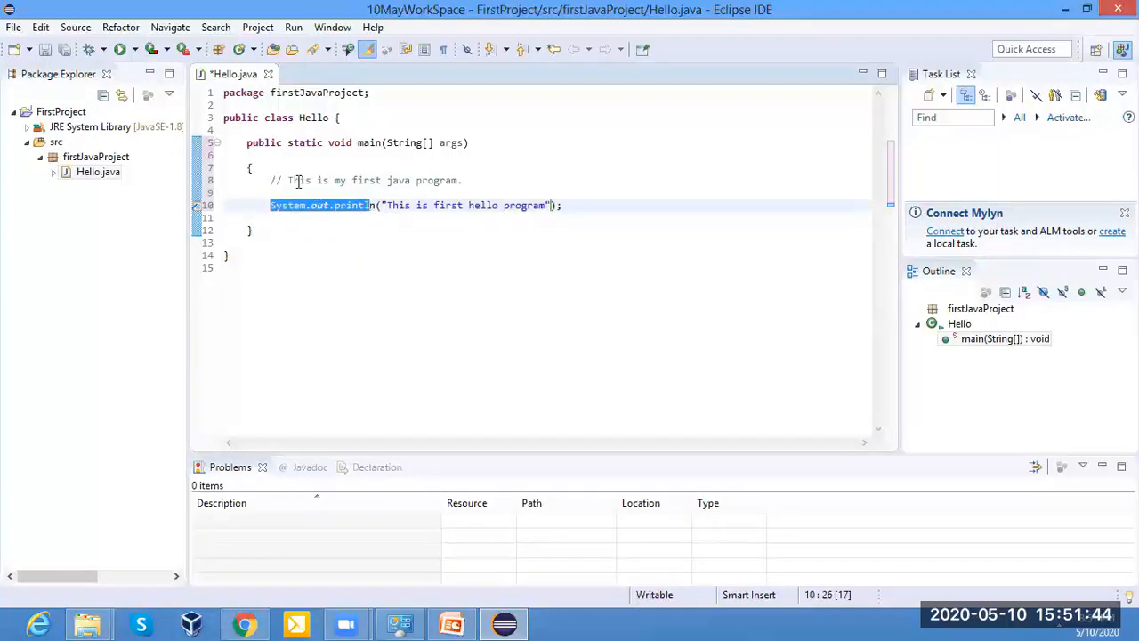
{"action": "left_click", "coordinate": [322, 267]}
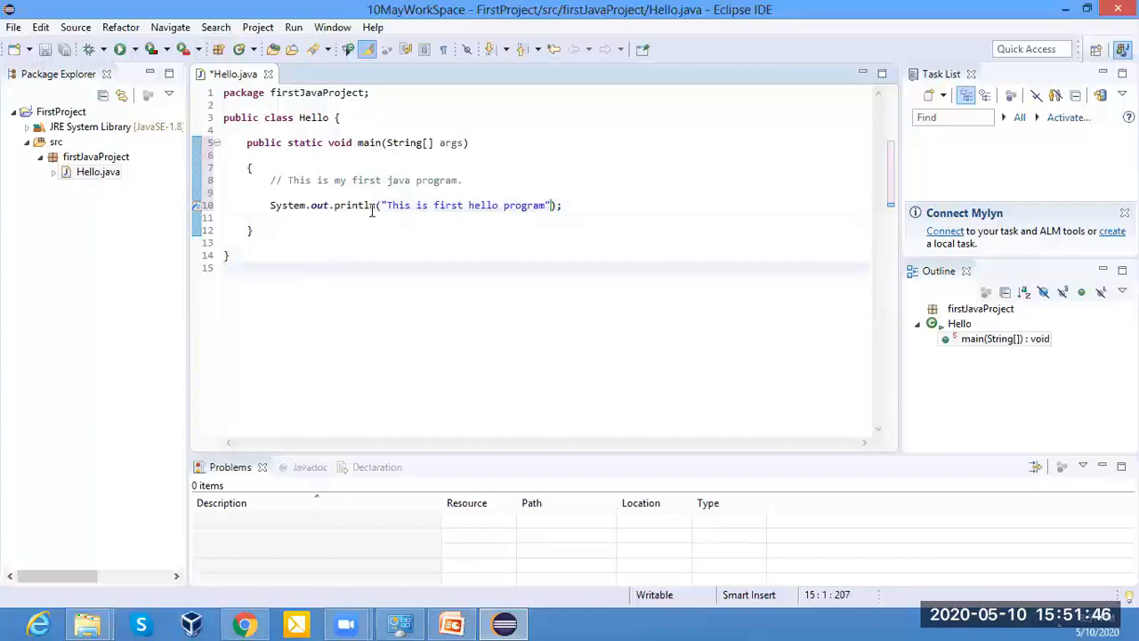
{"action": "left_click_drag", "start_coordinate": [376, 205], "coordinate": [270, 205]}
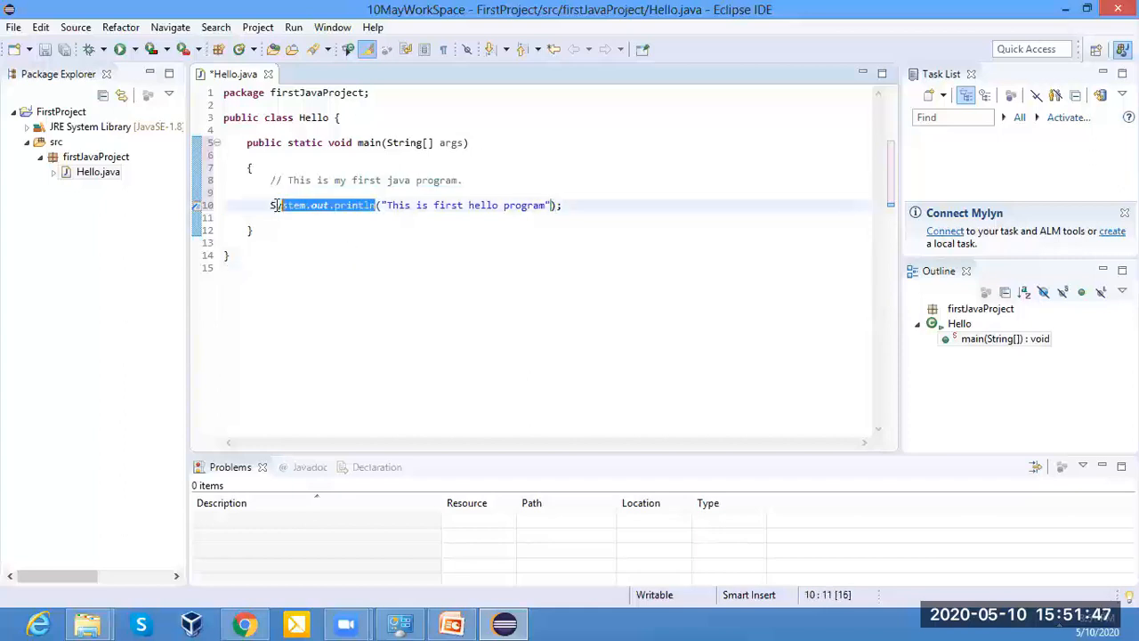
{"action": "left_click", "coordinate": [582, 166]}
{"action": "left_click", "coordinate": [352, 271]}
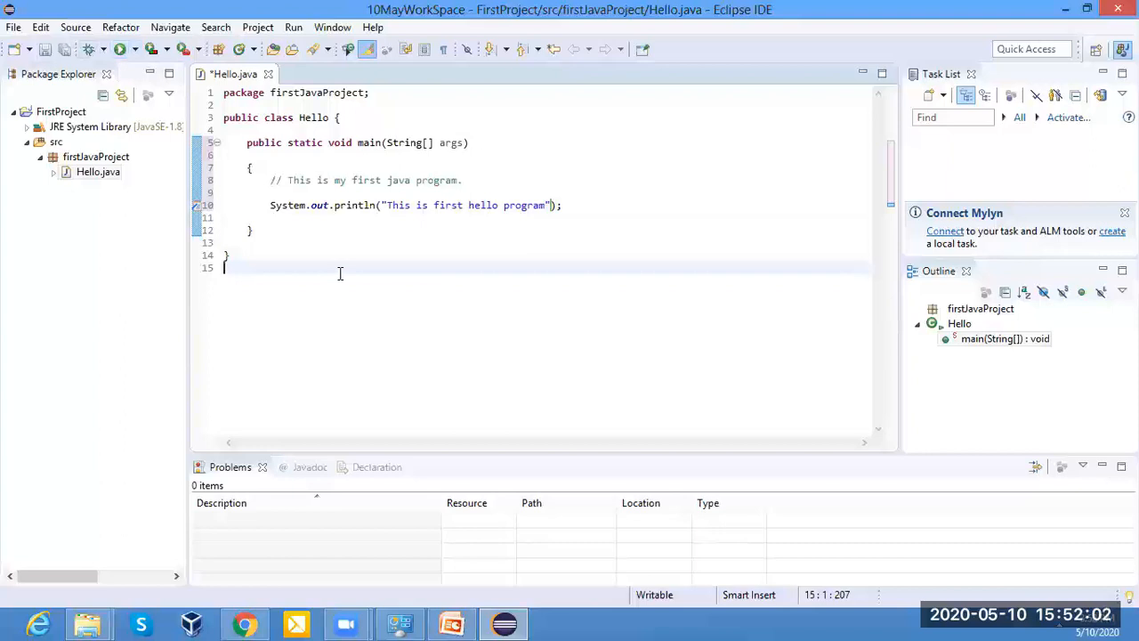
Save the changes to Hello.java.
{"action": "key", "text": "ctrl+s"}
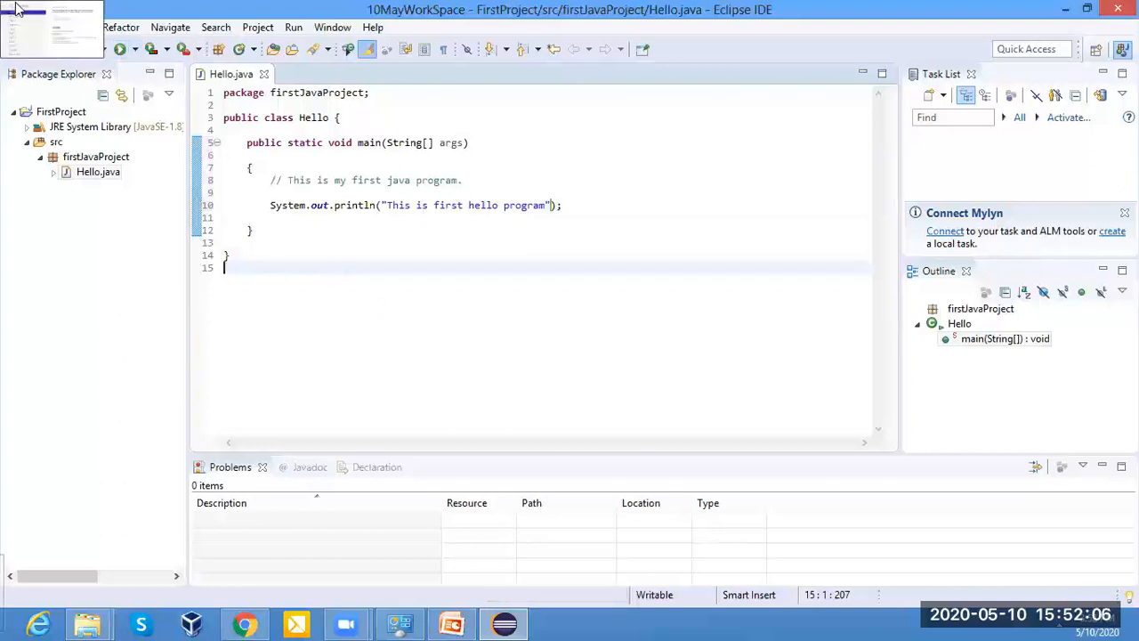
{"action": "left_click", "coordinate": [13, 28]}
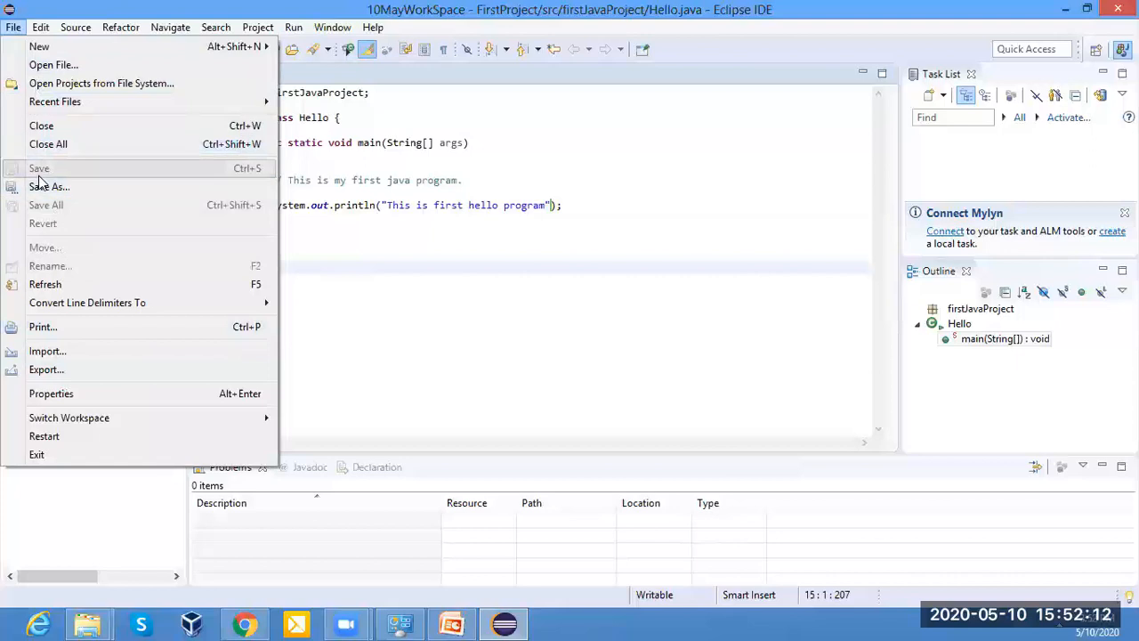
{"action": "mouse_move", "coordinate": [41, 27]}
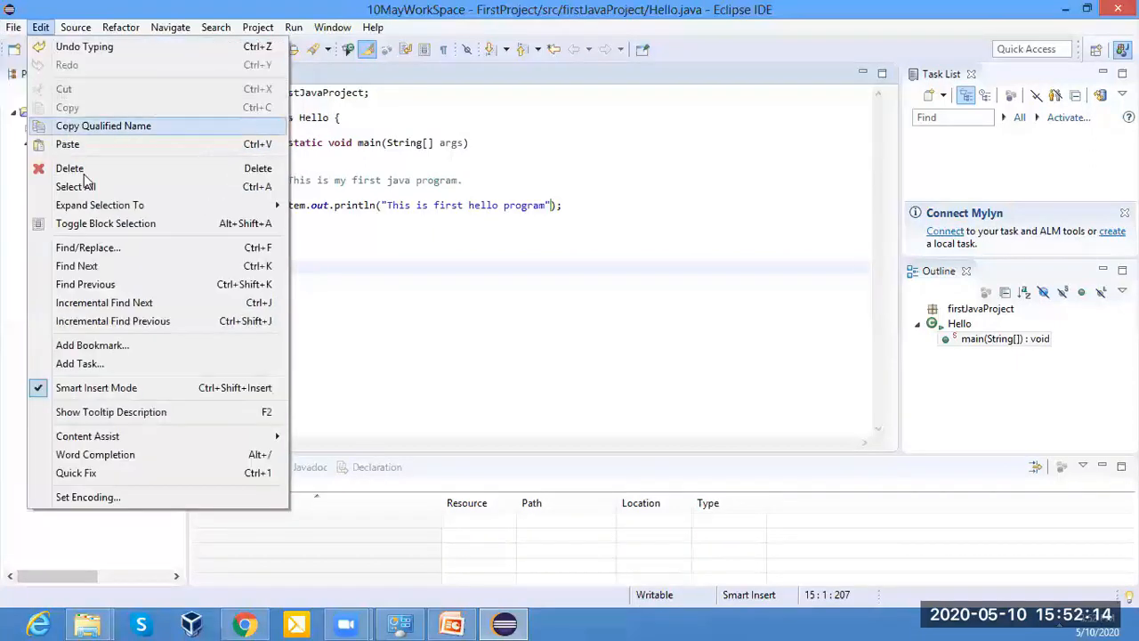
{"action": "left_click", "coordinate": [553, 138]}
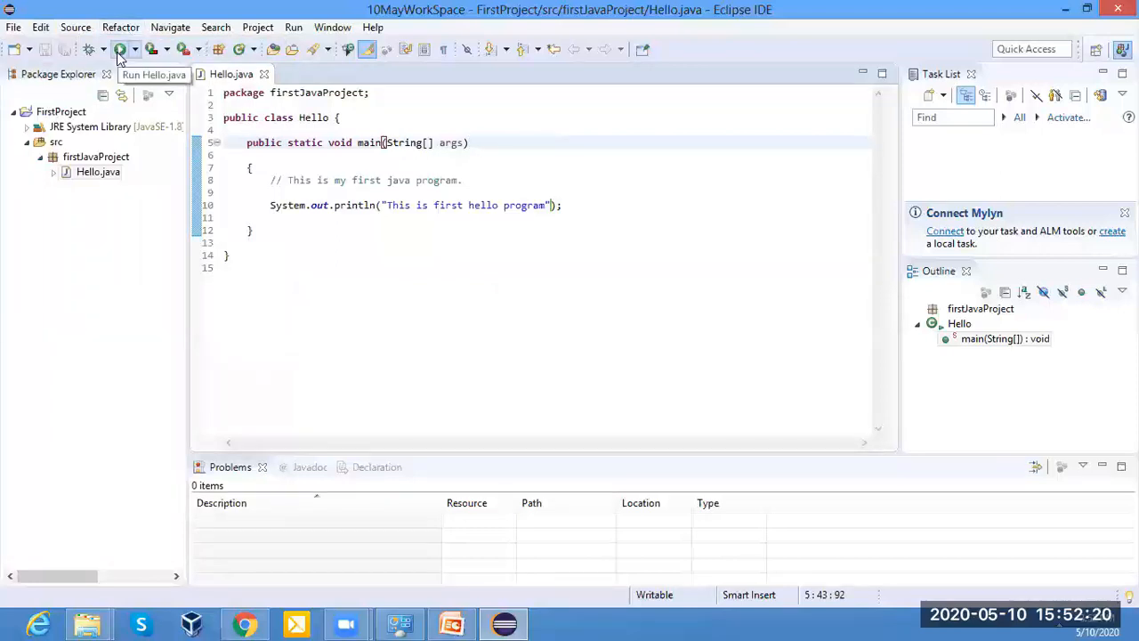
Run Hello.java as a Java application and examine its console output.
{"action": "right_click", "coordinate": [583, 120]}
{"action": "mouse_move", "coordinate": [643, 468]}
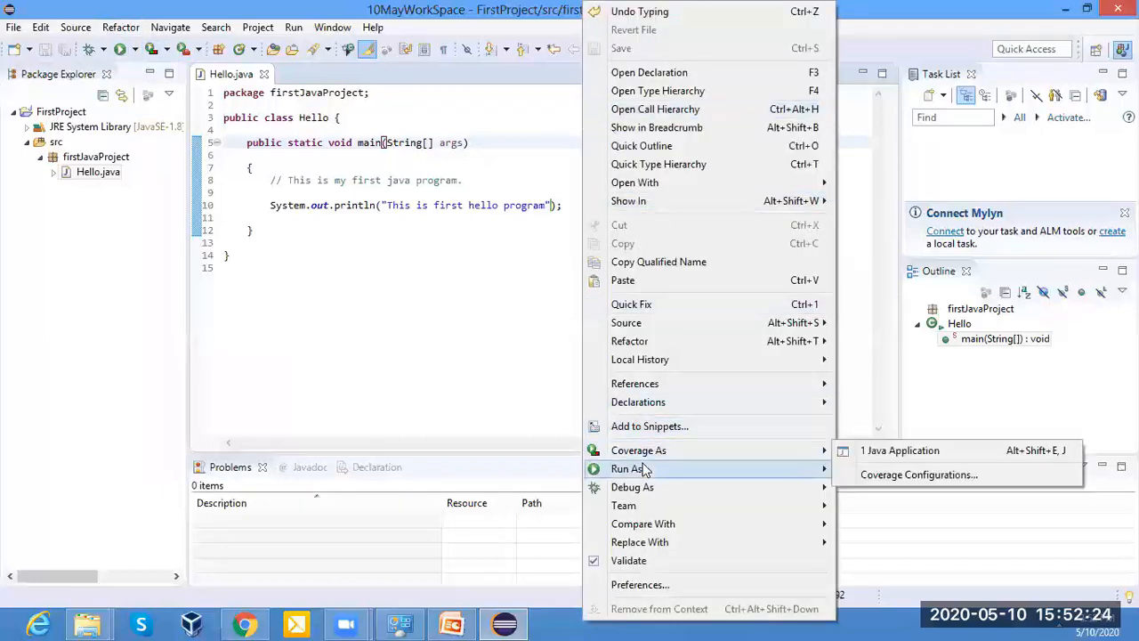
{"action": "left_click", "coordinate": [859, 469]}
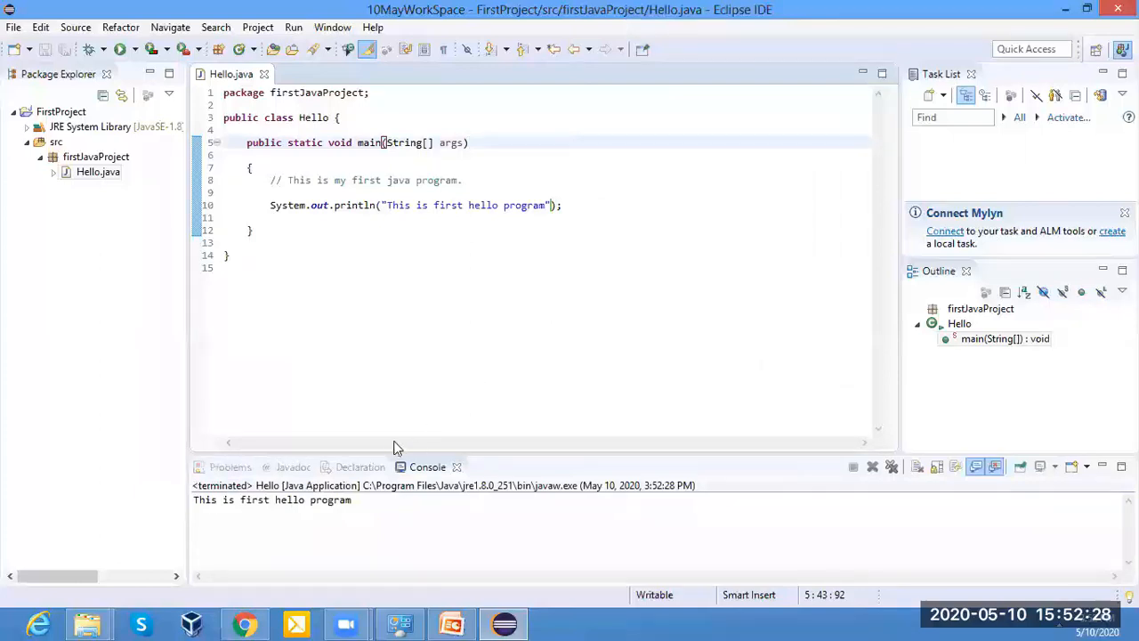
{"action": "left_click_drag", "start_coordinate": [353, 502], "coordinate": [192, 501]}
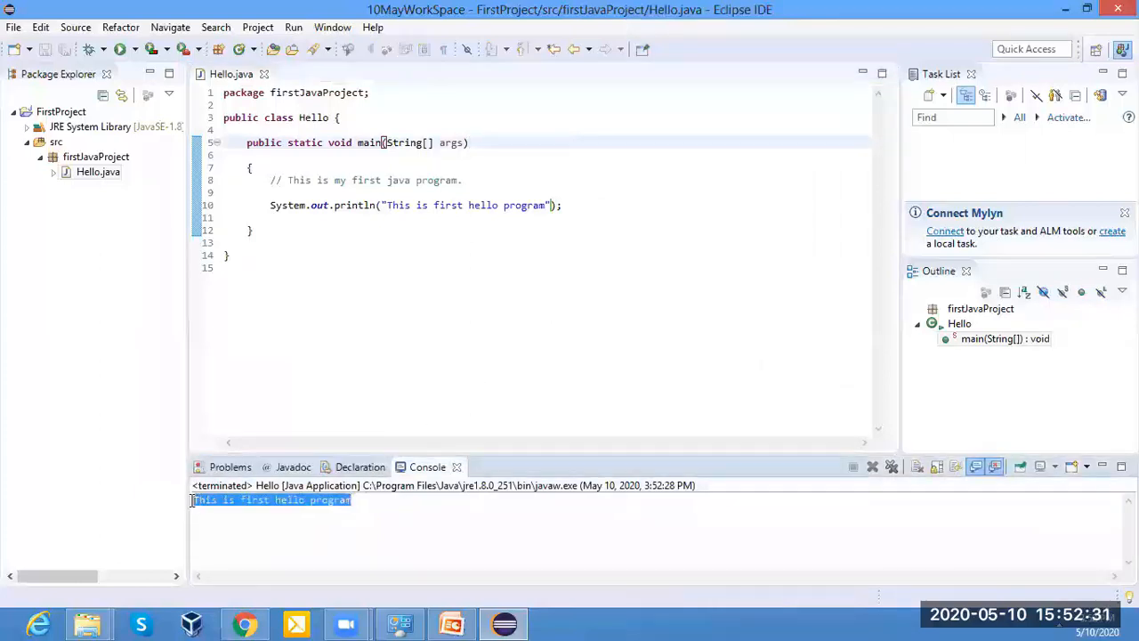
{"action": "left_click", "coordinate": [310, 245]}
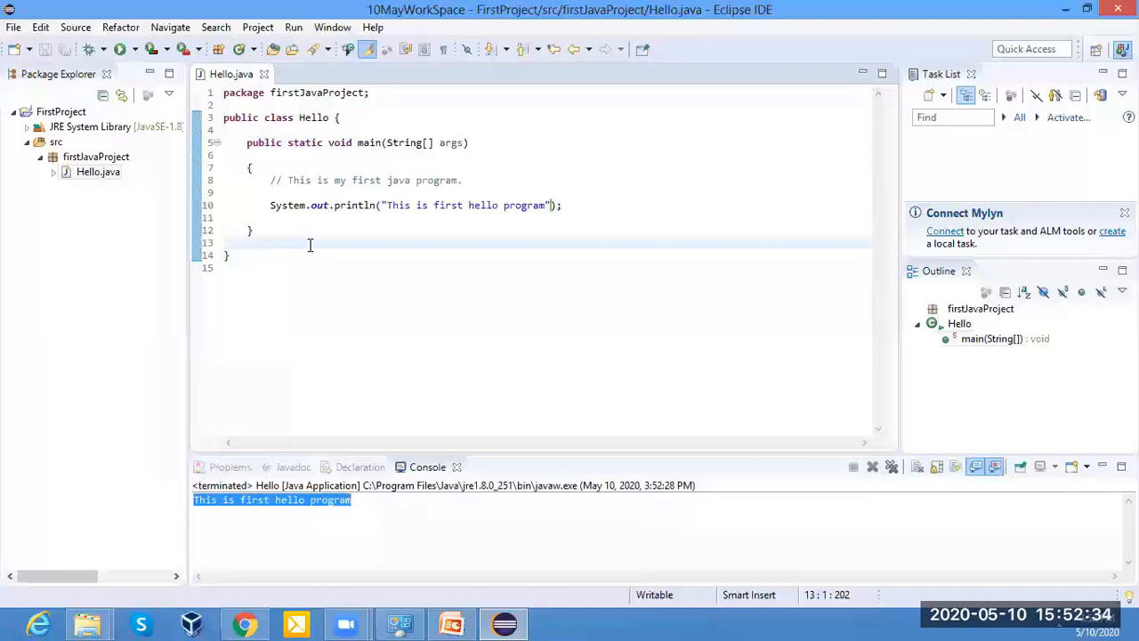